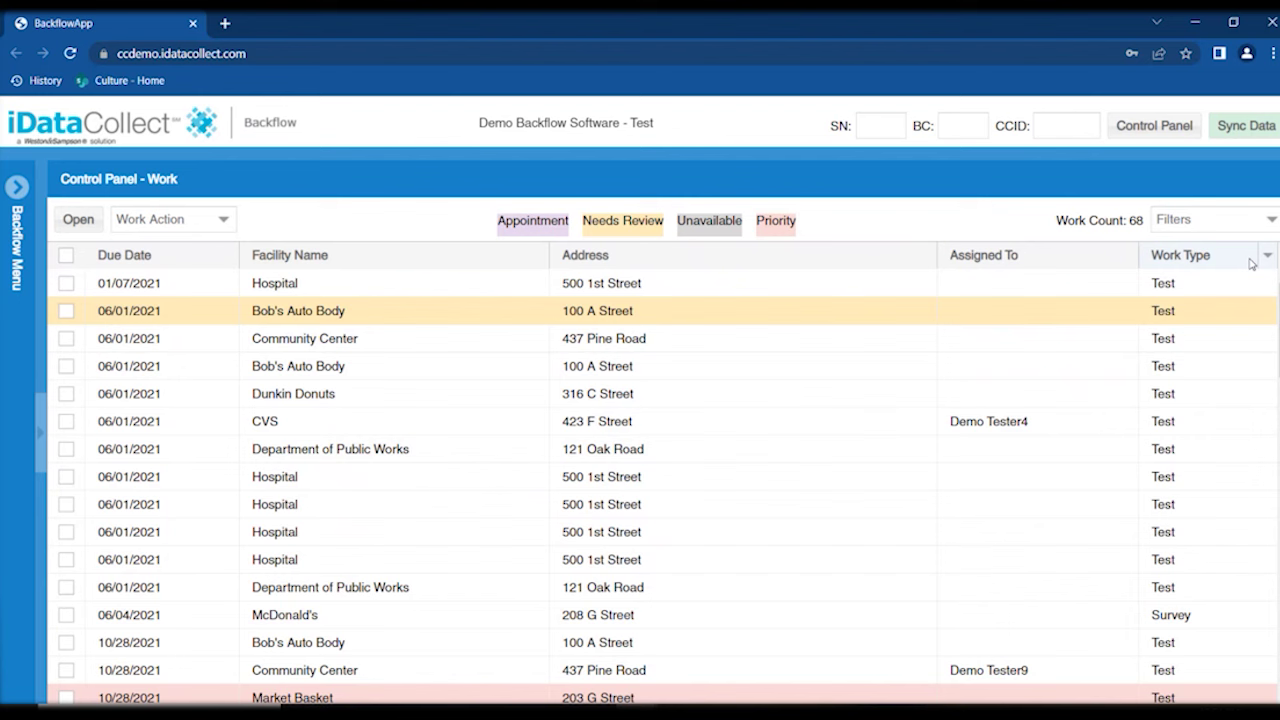
# Turn on the Prev Result column in the work list from the Address column's Columns menu
pyautogui.click(925, 257)
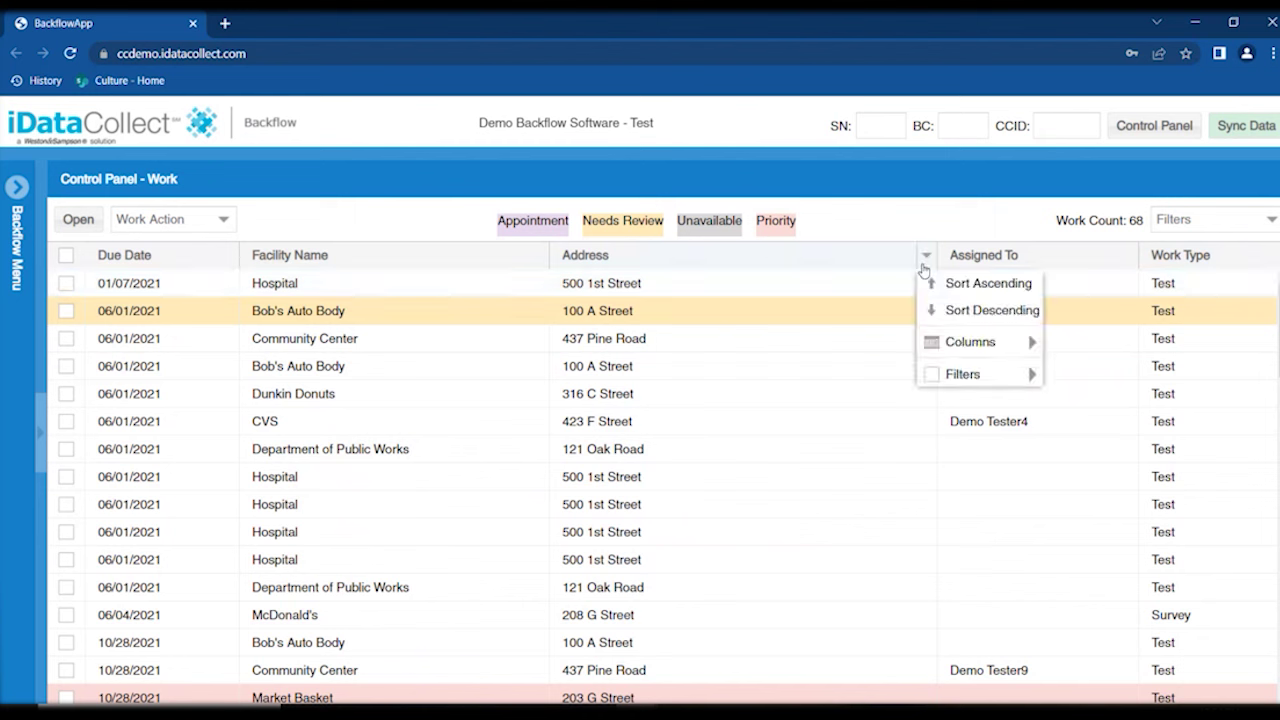
pyautogui.moveTo(979, 347)
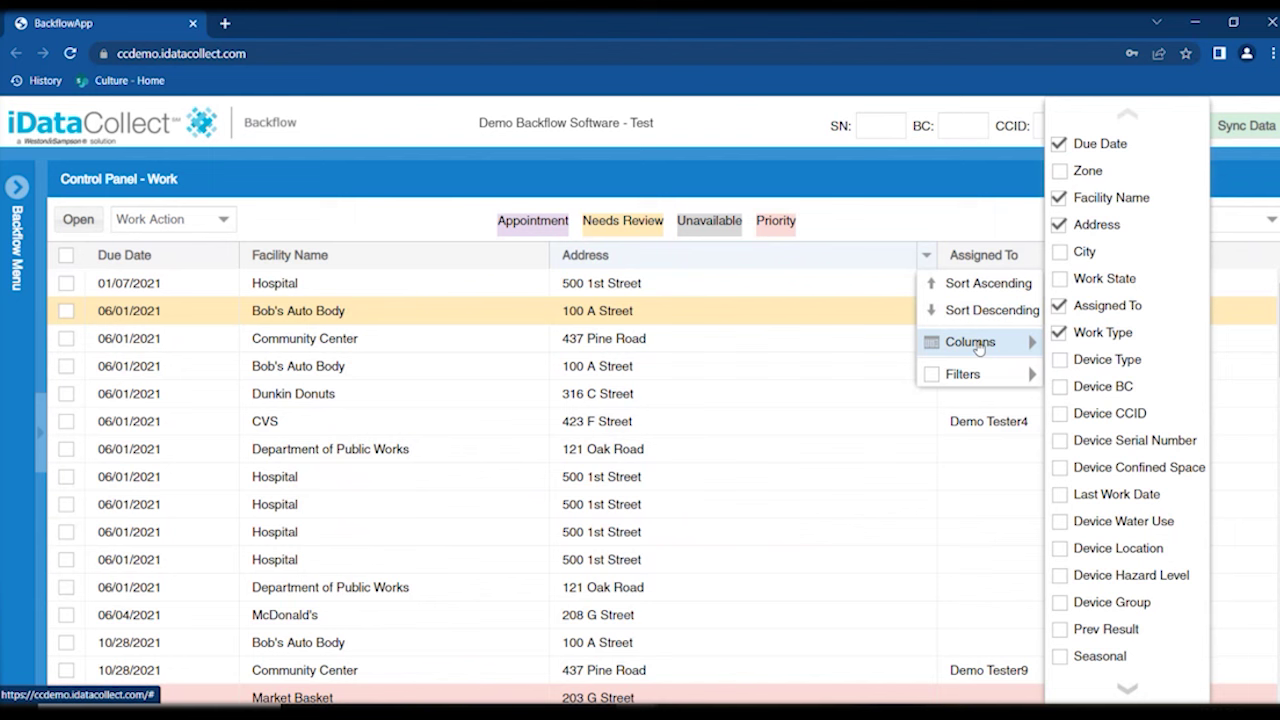
pyautogui.click(1108, 629)
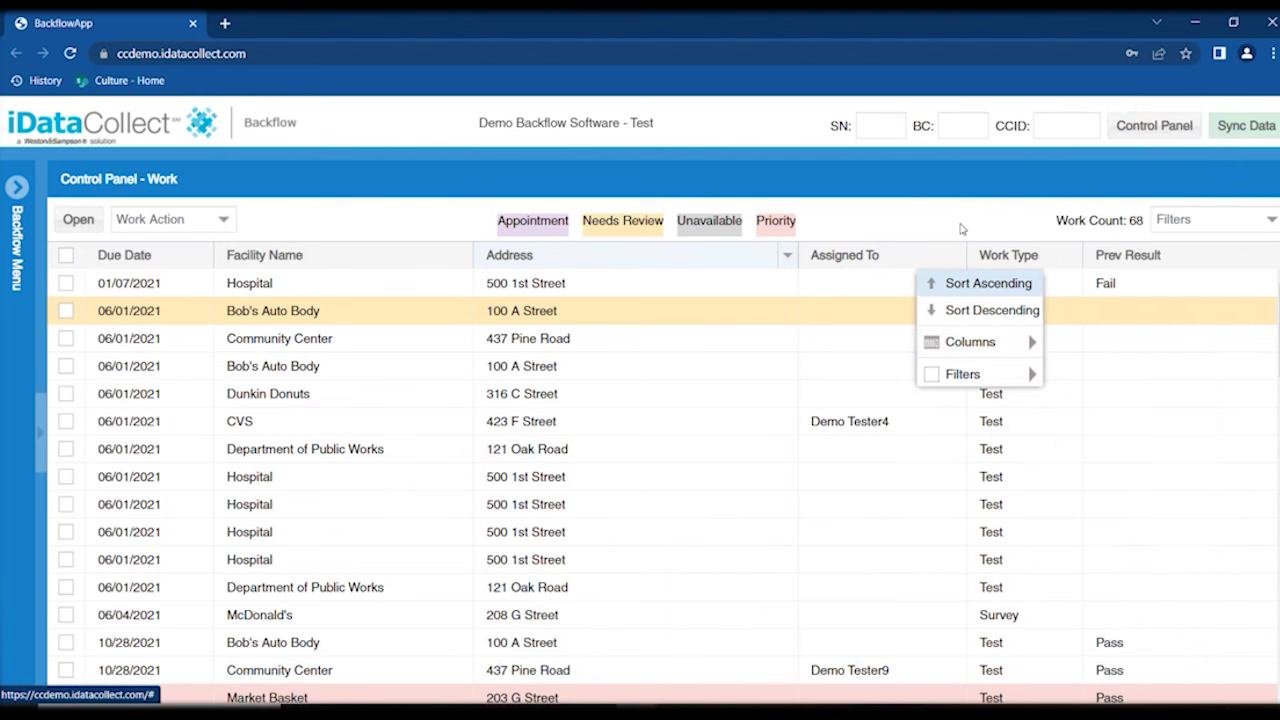
pyautogui.click(998, 218)
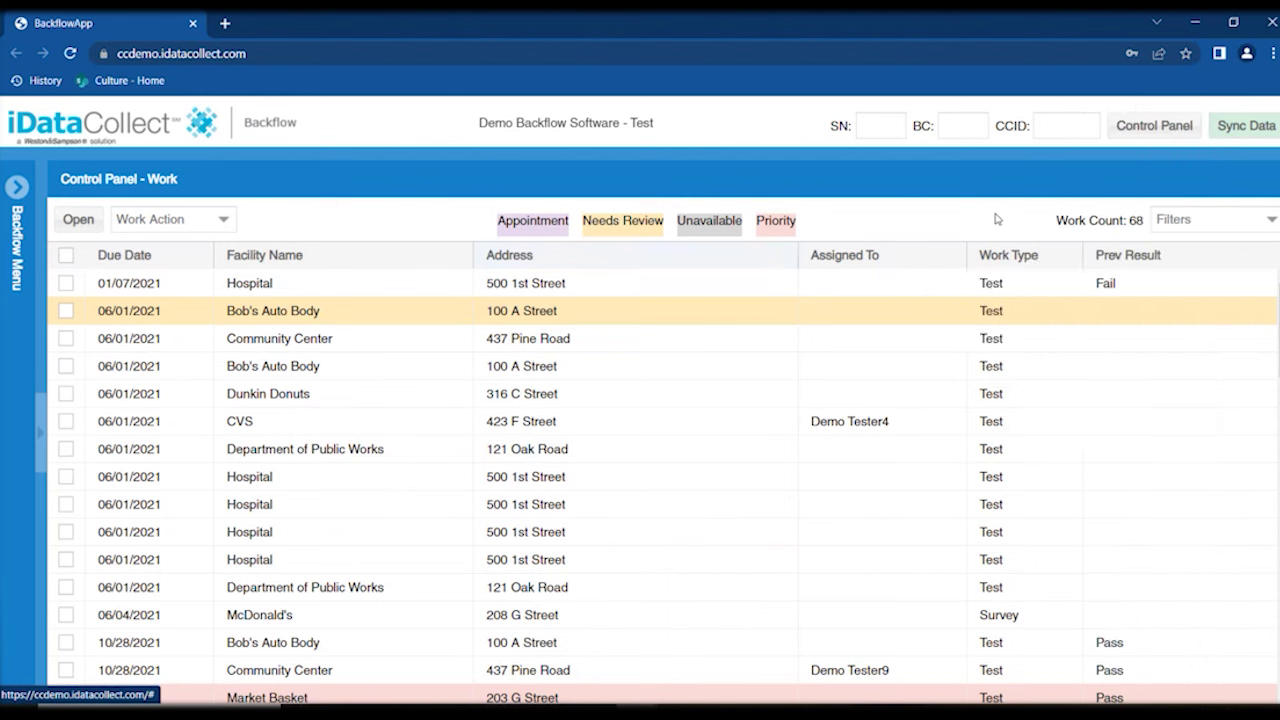
pyautogui.click(1073, 259)
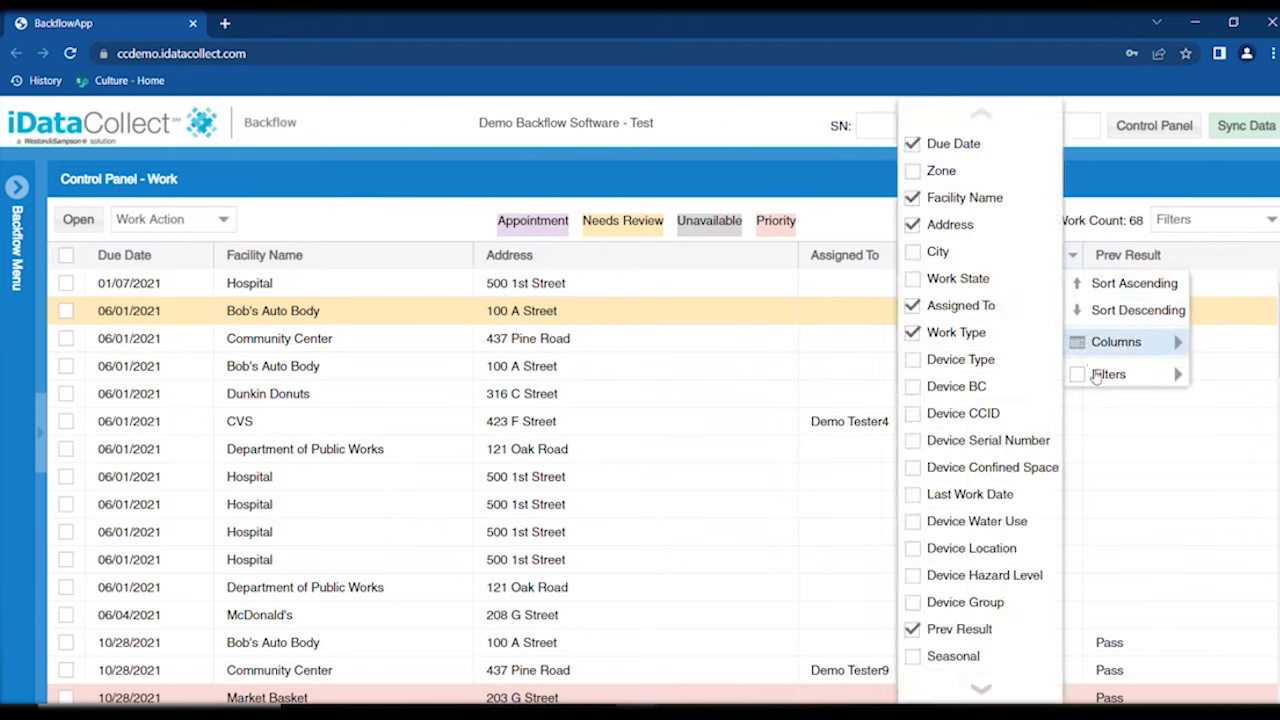
pyautogui.moveTo(1094, 379)
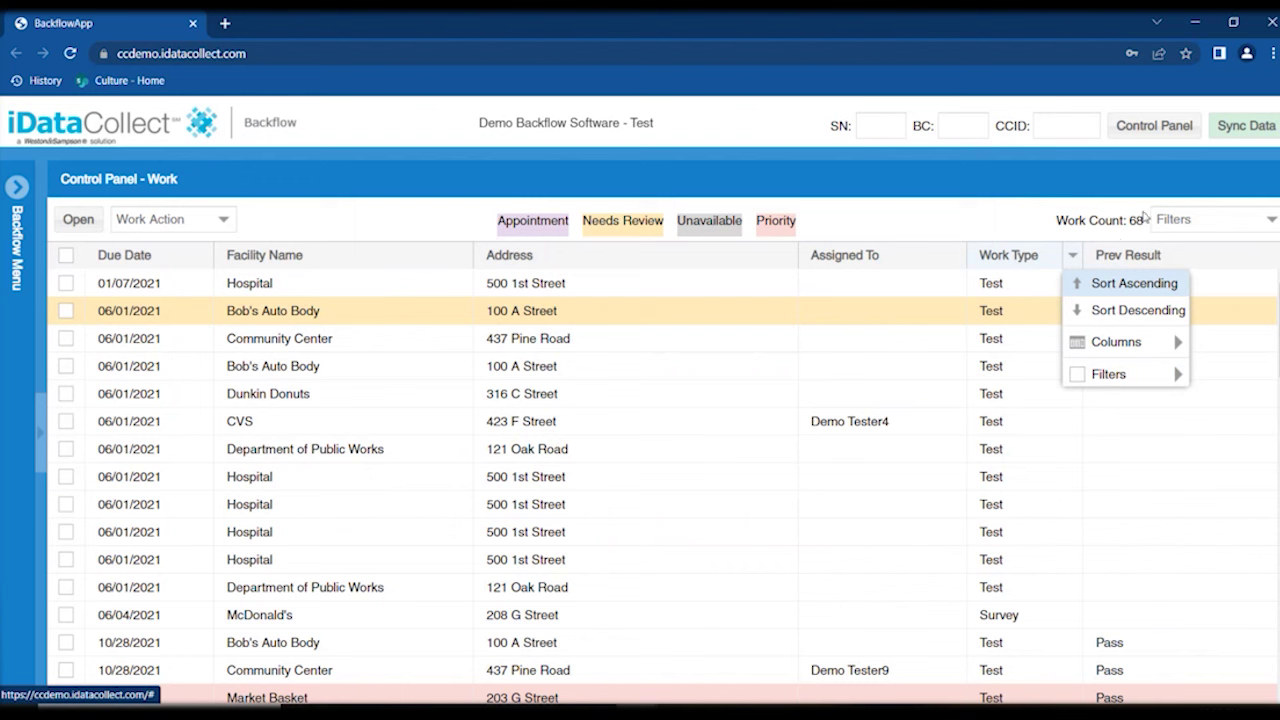
# Filter Work Type to Test and Prev Result to Fail, leaving 6 work items
pyautogui.moveTo(1140, 378)
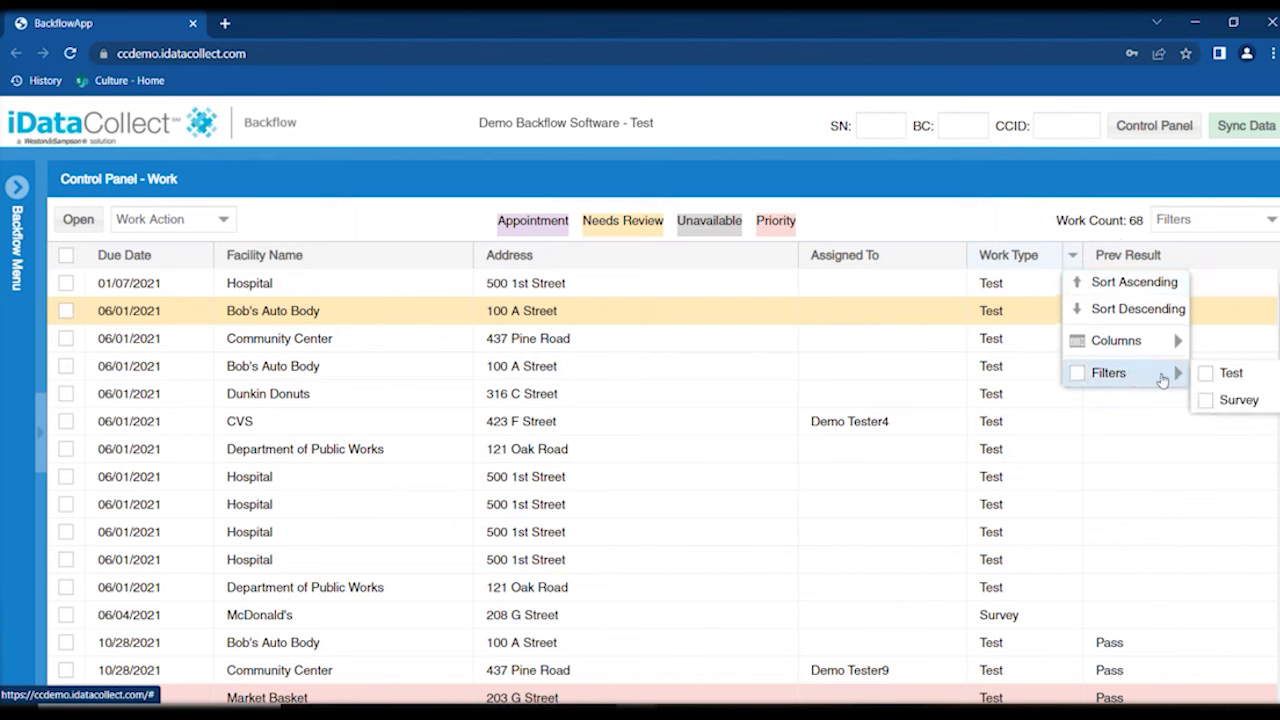
pyautogui.click(1204, 375)
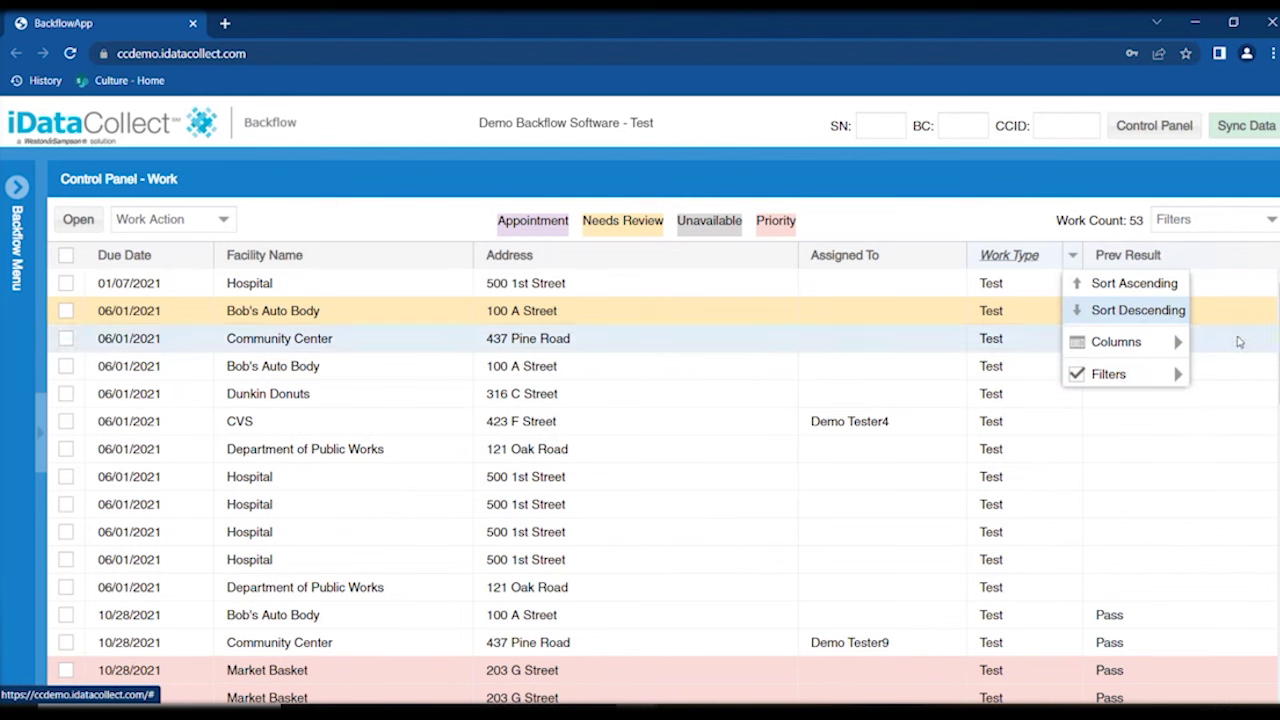
pyautogui.click(1267, 256)
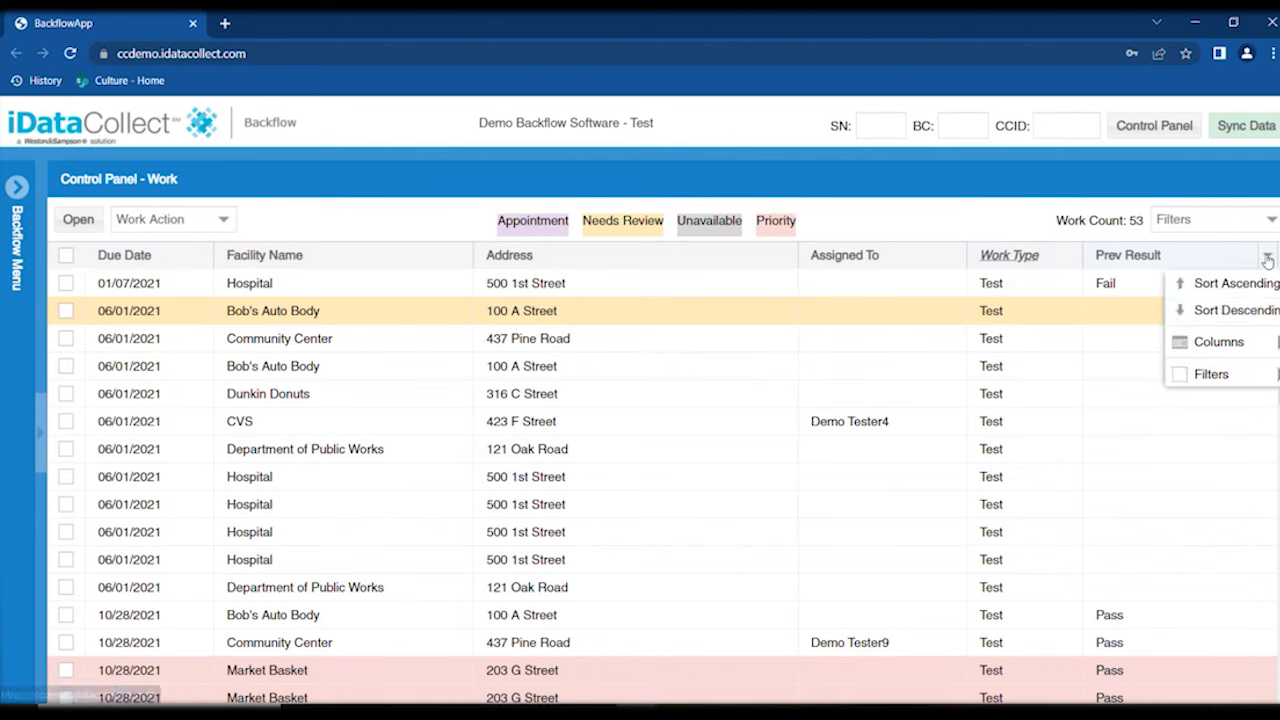
pyautogui.moveTo(1180, 374)
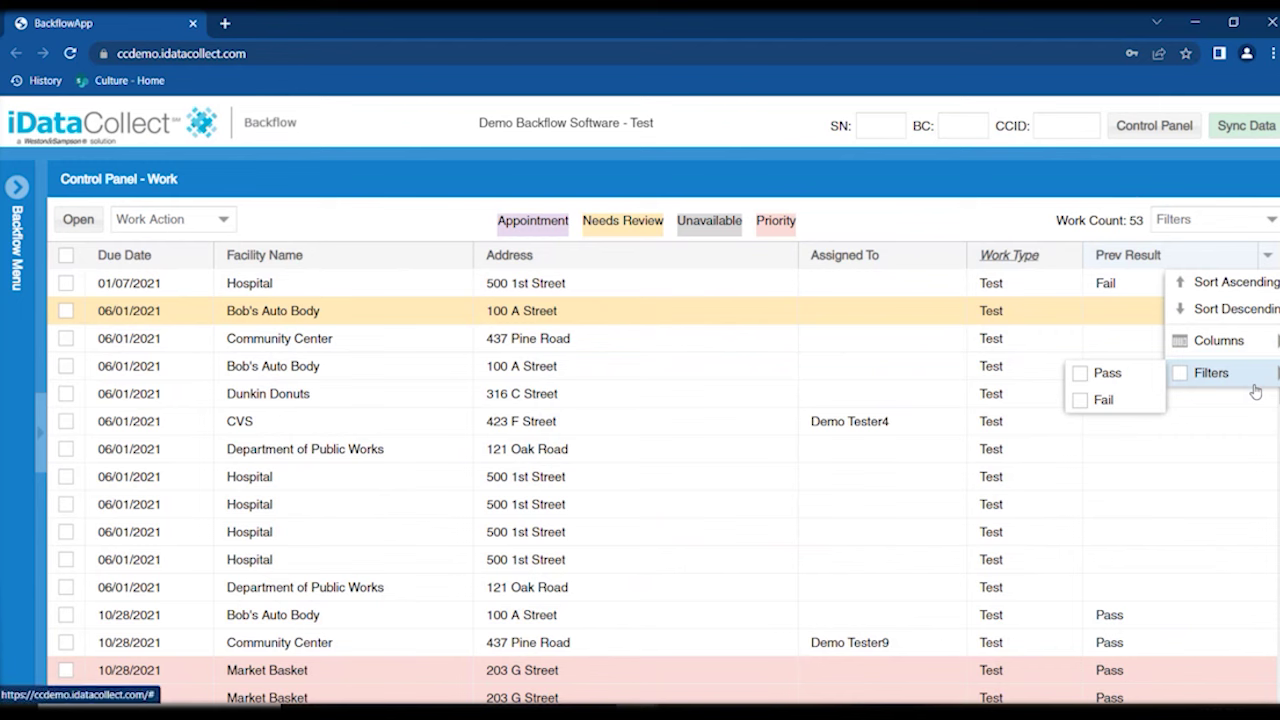
pyautogui.click(1114, 405)
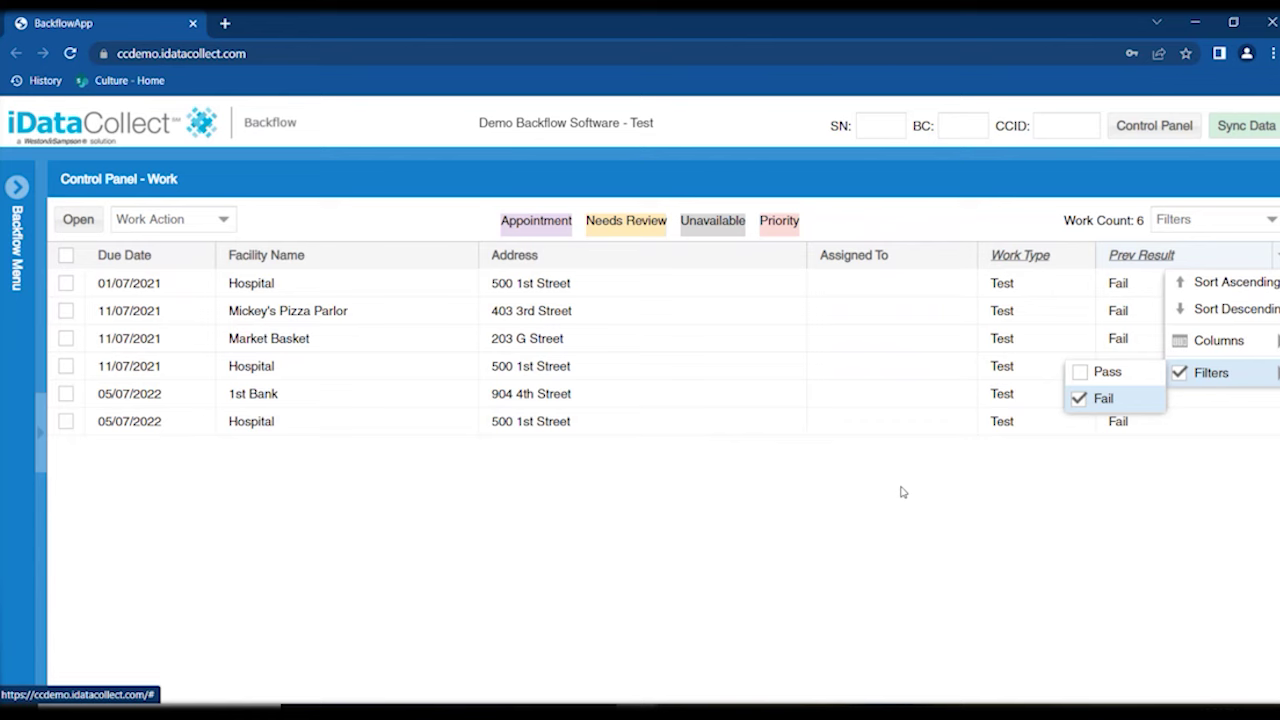
pyautogui.click(1270, 228)
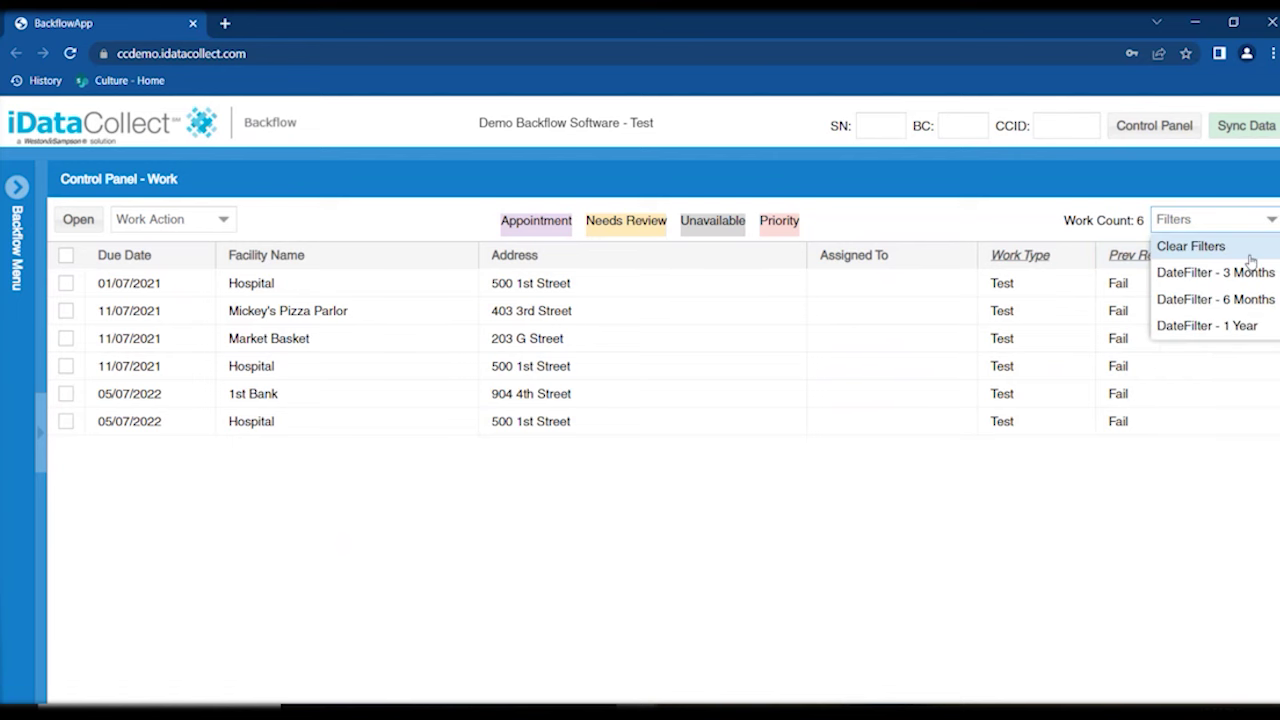
# Clear all filters to show 68 jobs, hide Prev Result and add the Work State column
pyautogui.click(1249, 252)
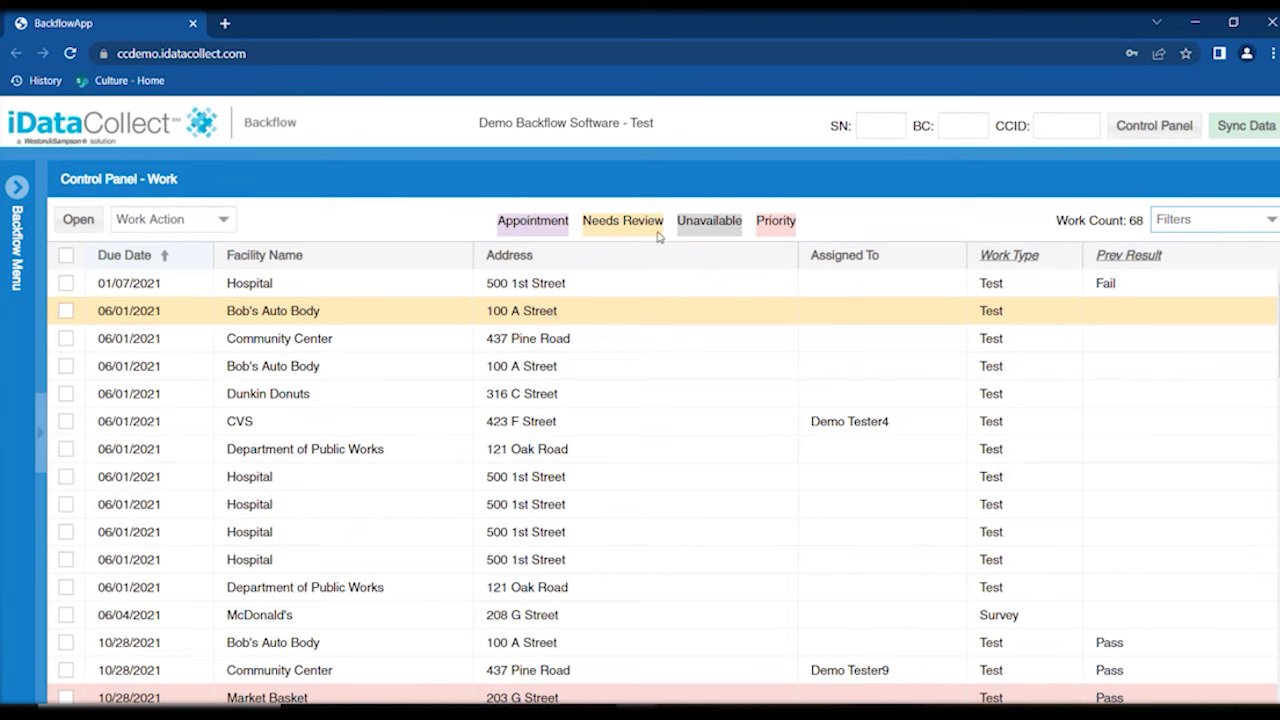
pyautogui.click(959, 260)
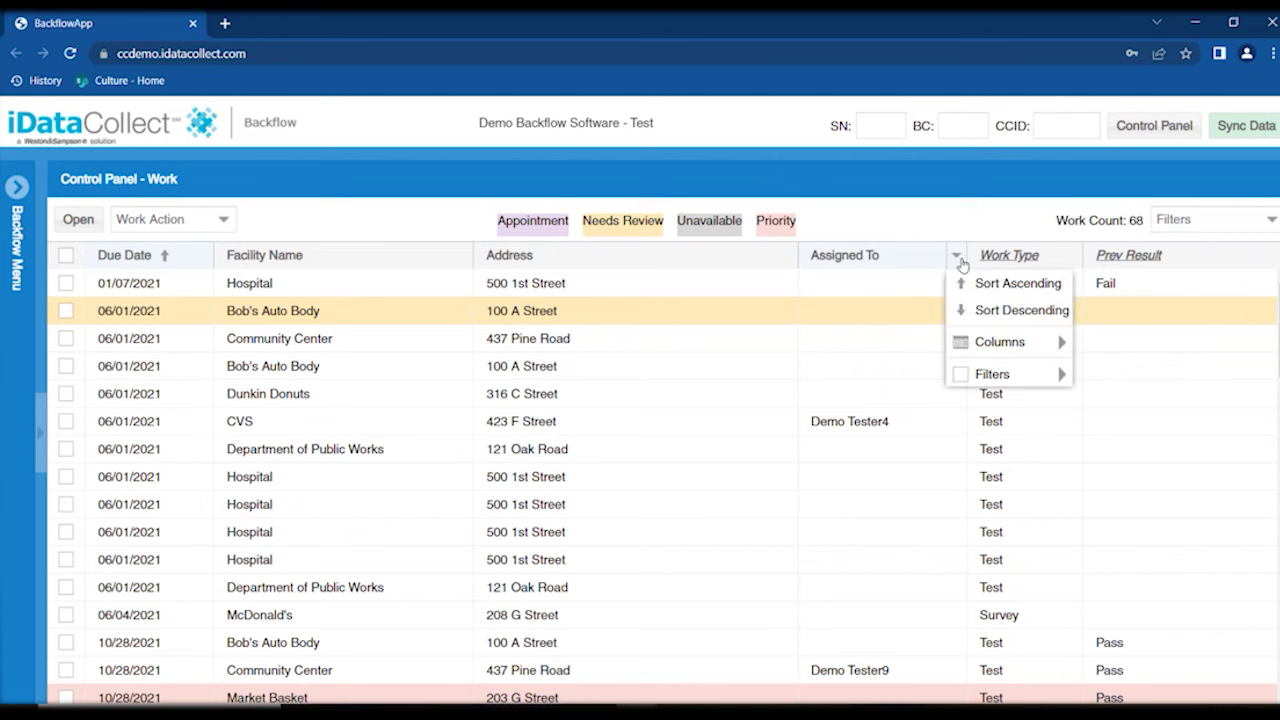
pyautogui.moveTo(985, 344)
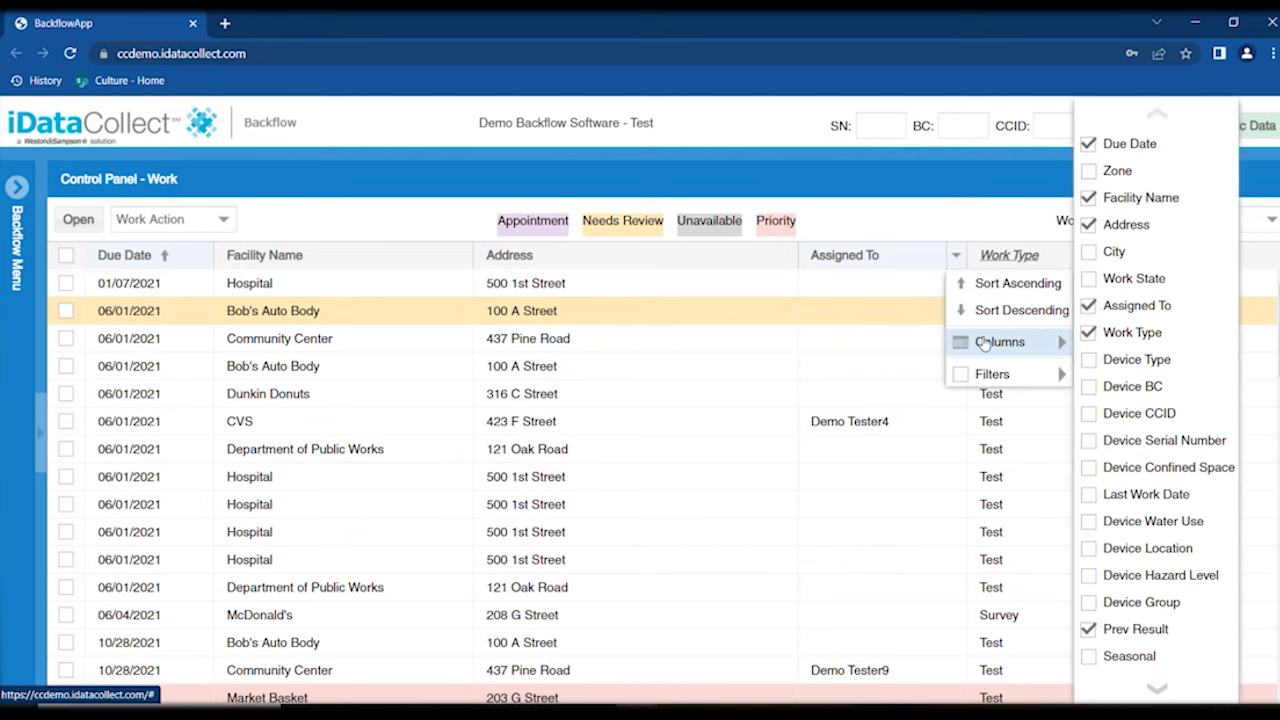
pyautogui.click(1140, 630)
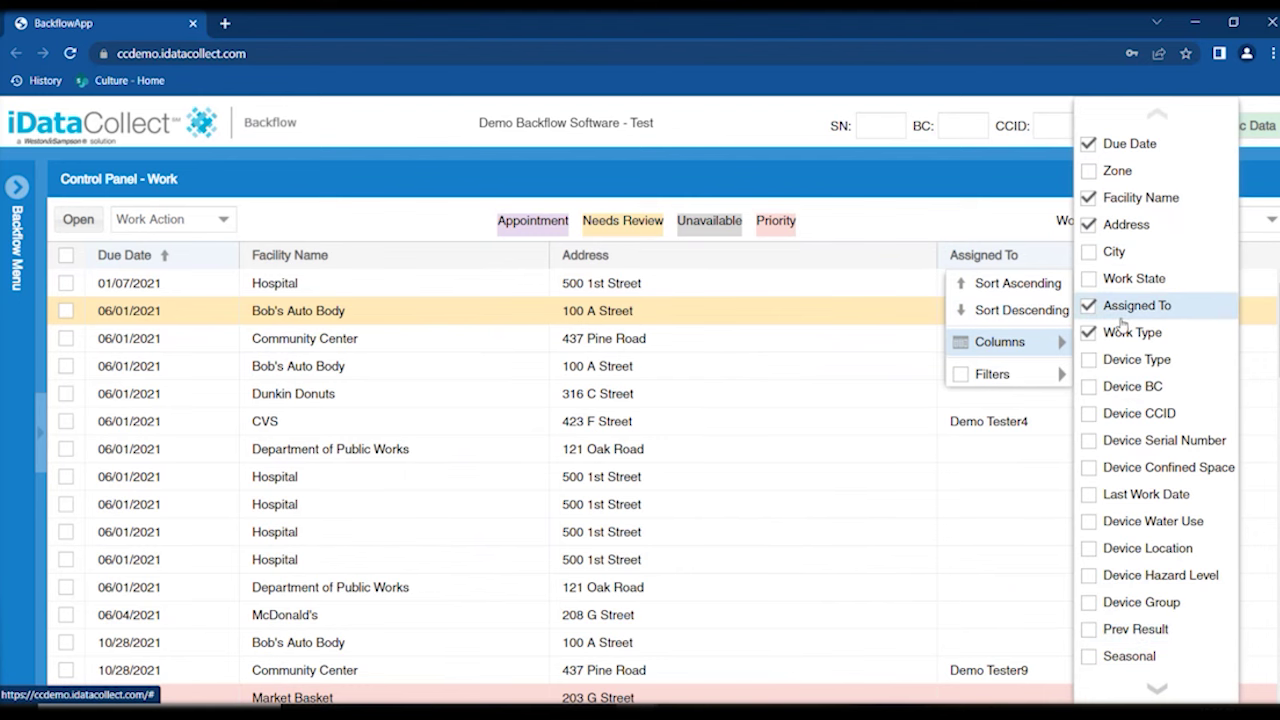
pyautogui.click(1088, 279)
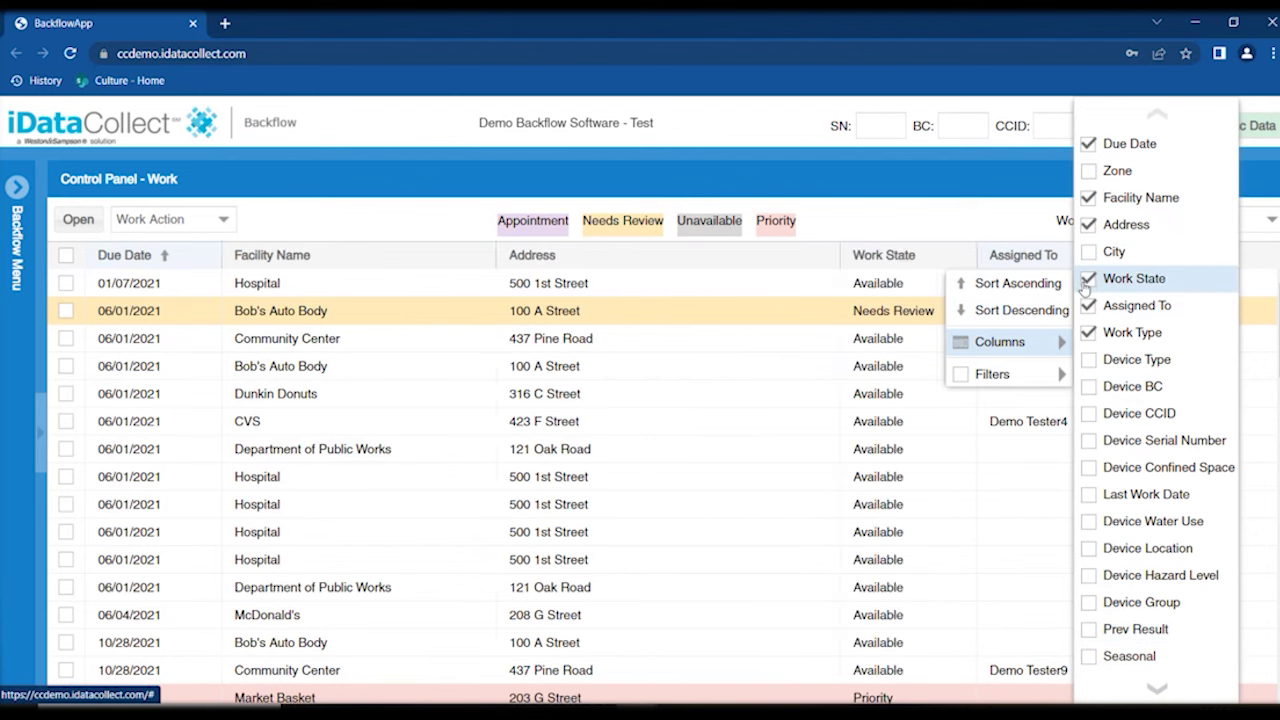
pyautogui.click(903, 222)
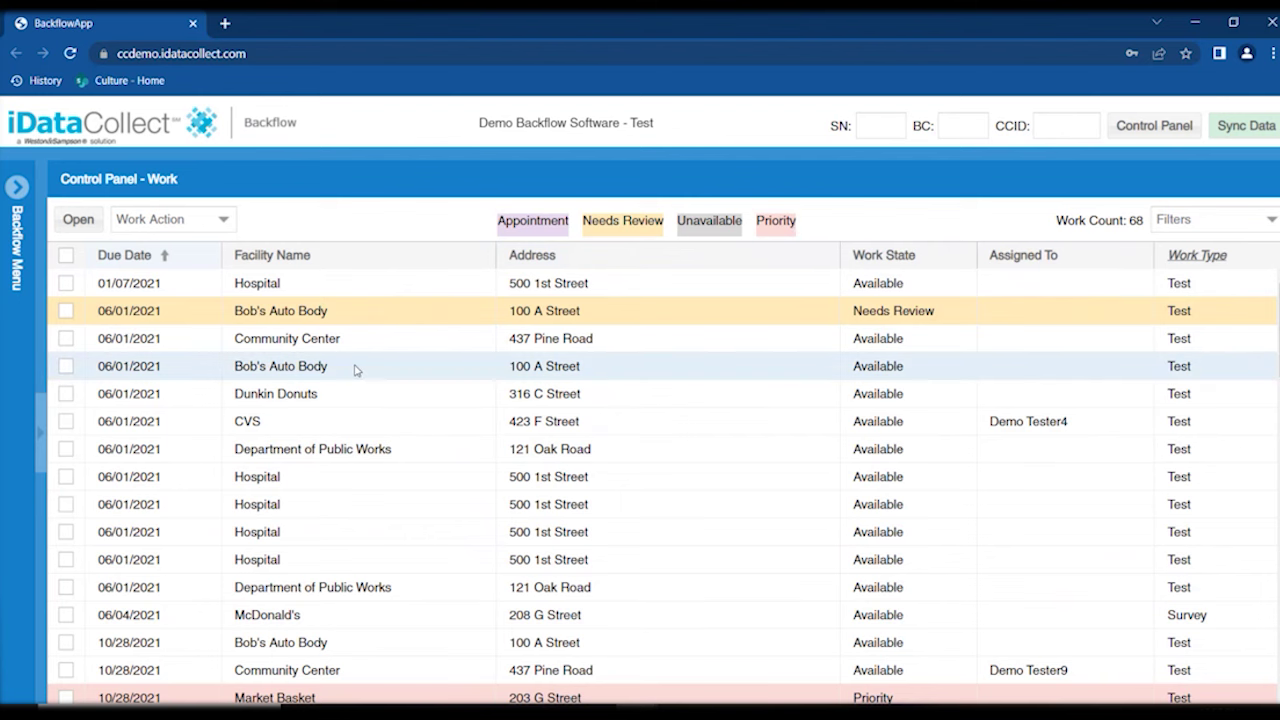
# Change the work state of the CVS job at 423 F Street to Priority
pyautogui.click(244, 425)
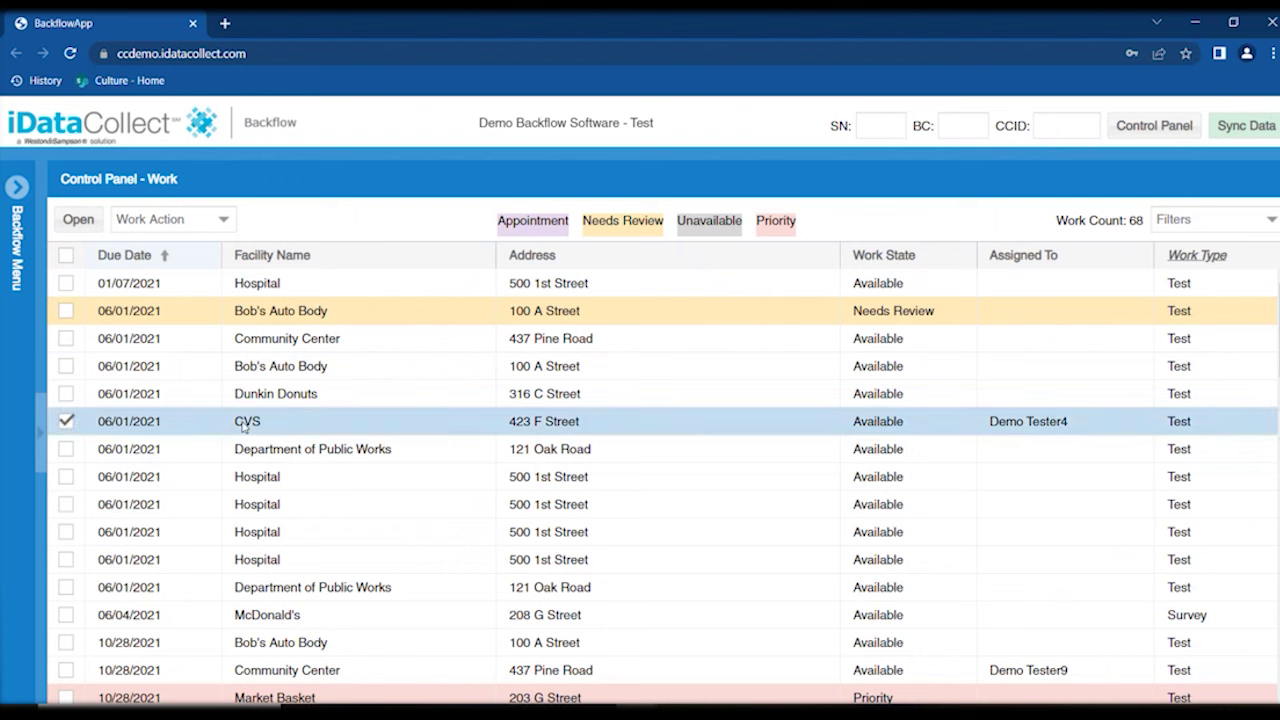
pyautogui.click(223, 220)
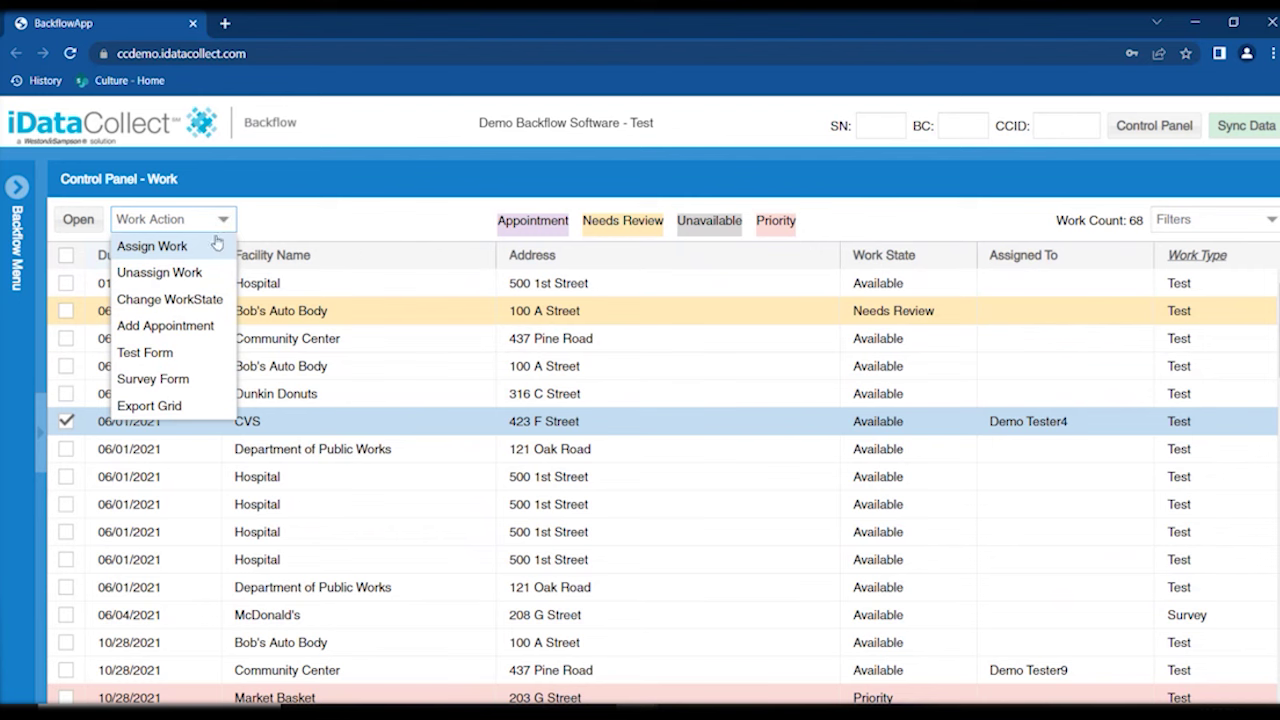
pyautogui.click(211, 302)
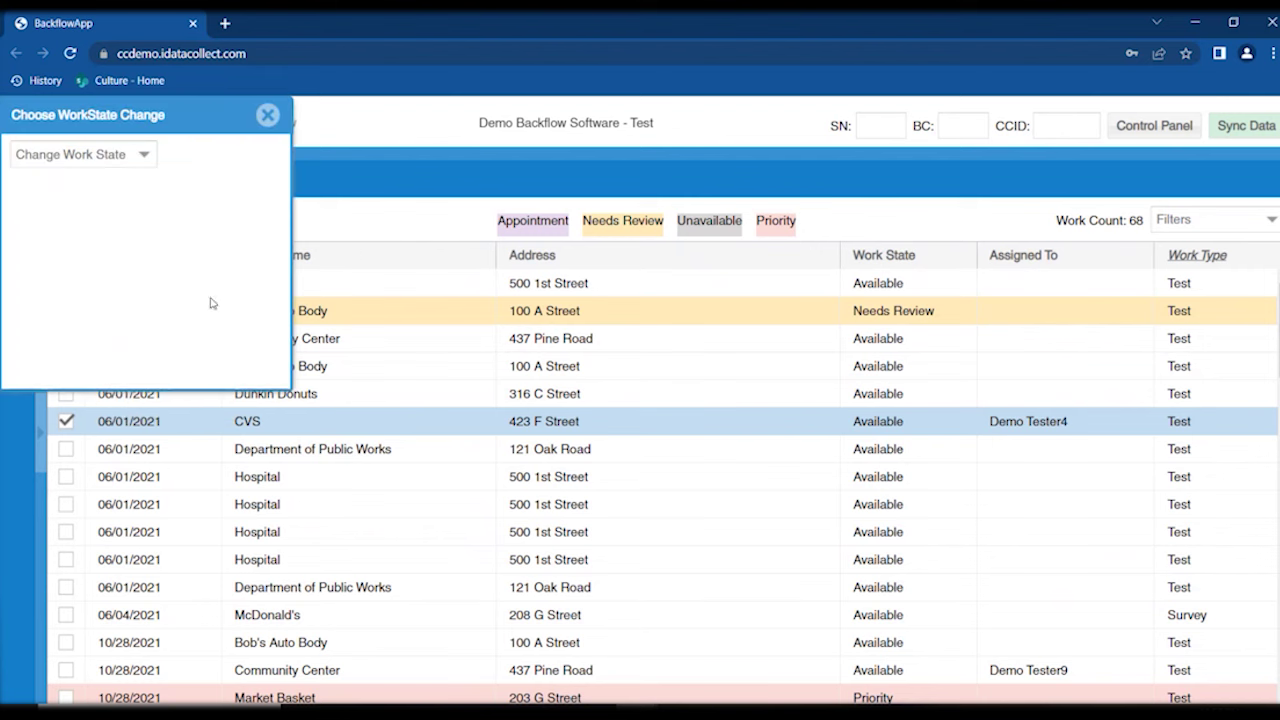
pyautogui.click(145, 157)
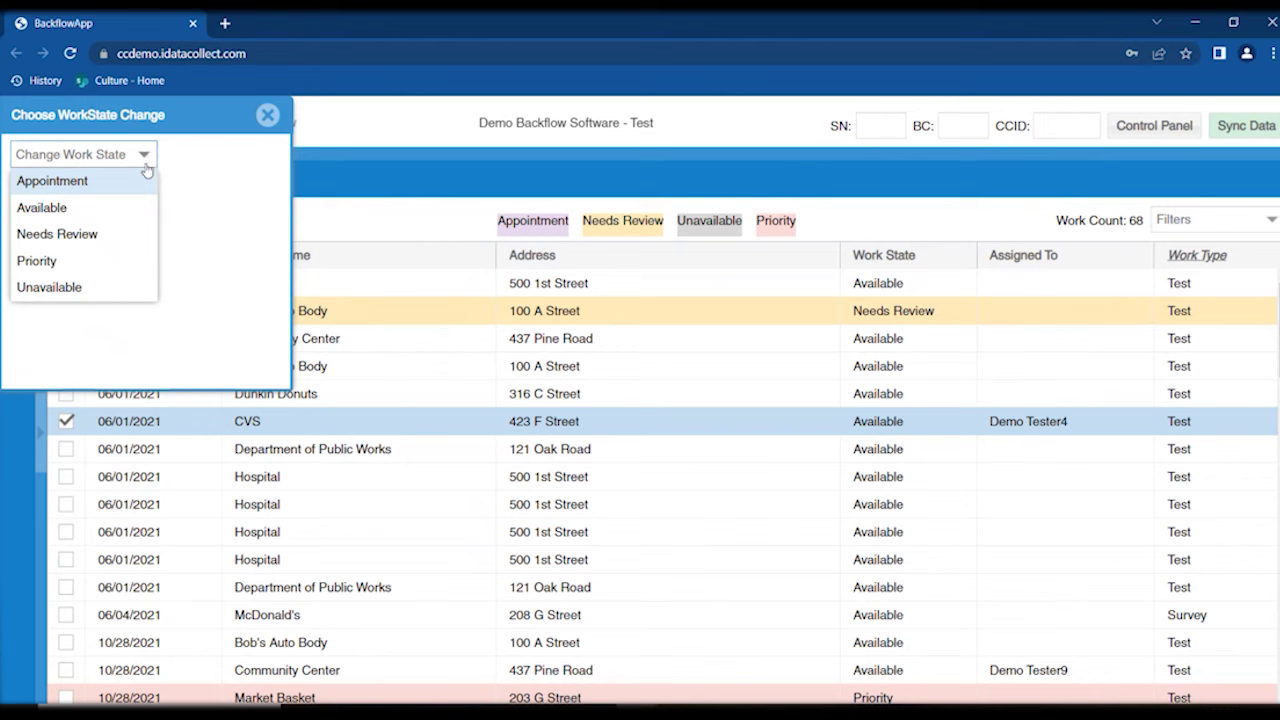
pyautogui.click(132, 263)
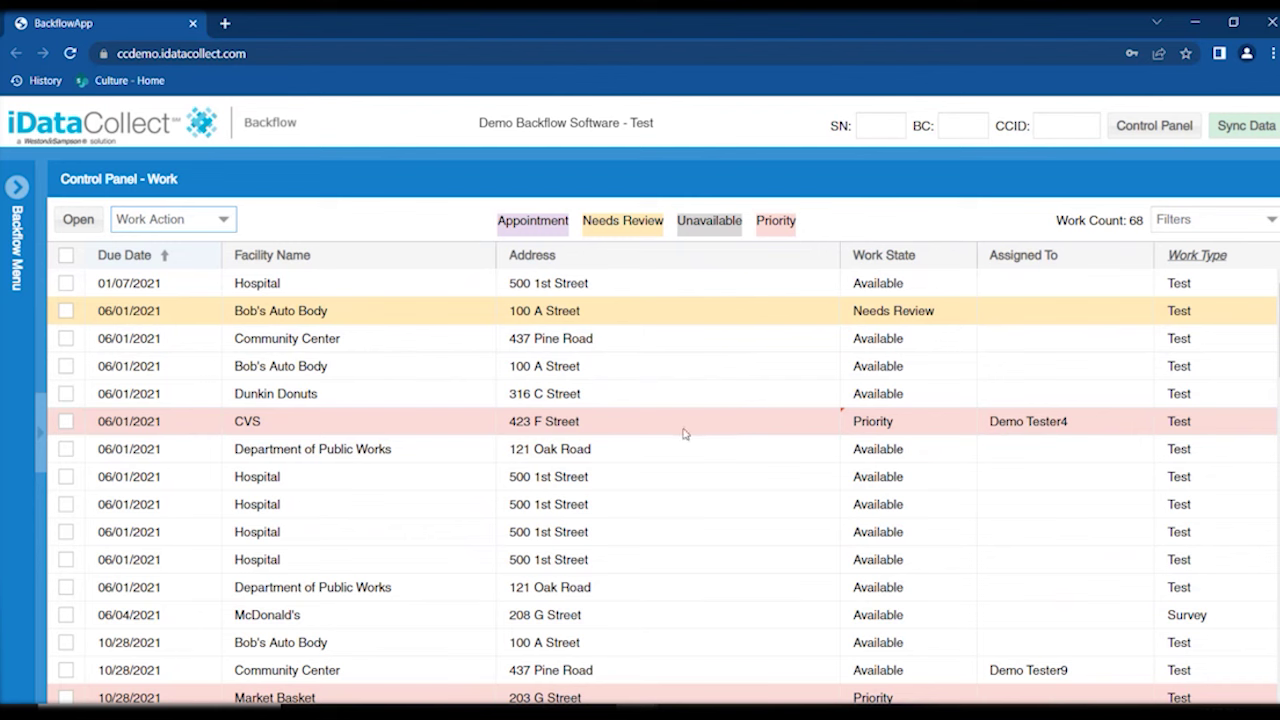
pyautogui.click(226, 220)
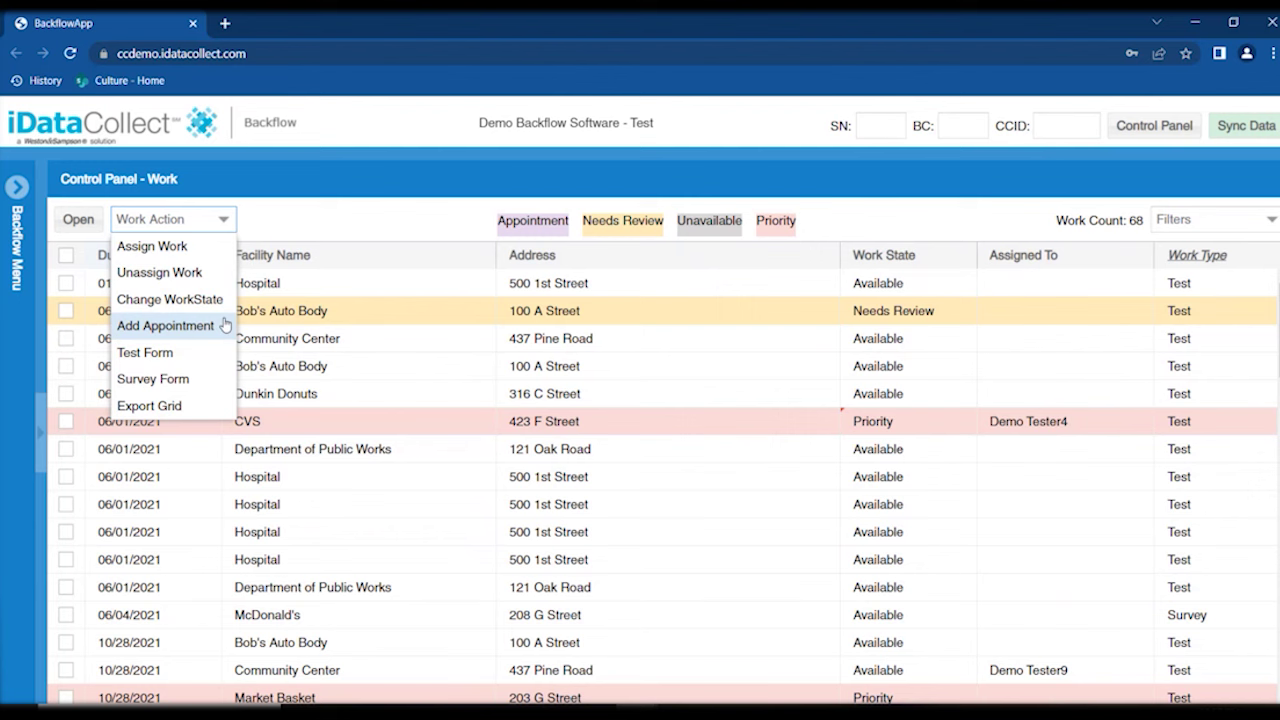
# Open a test form for the 06/01/2021 Hospital job at 500 1st Street
pyautogui.click(226, 538)
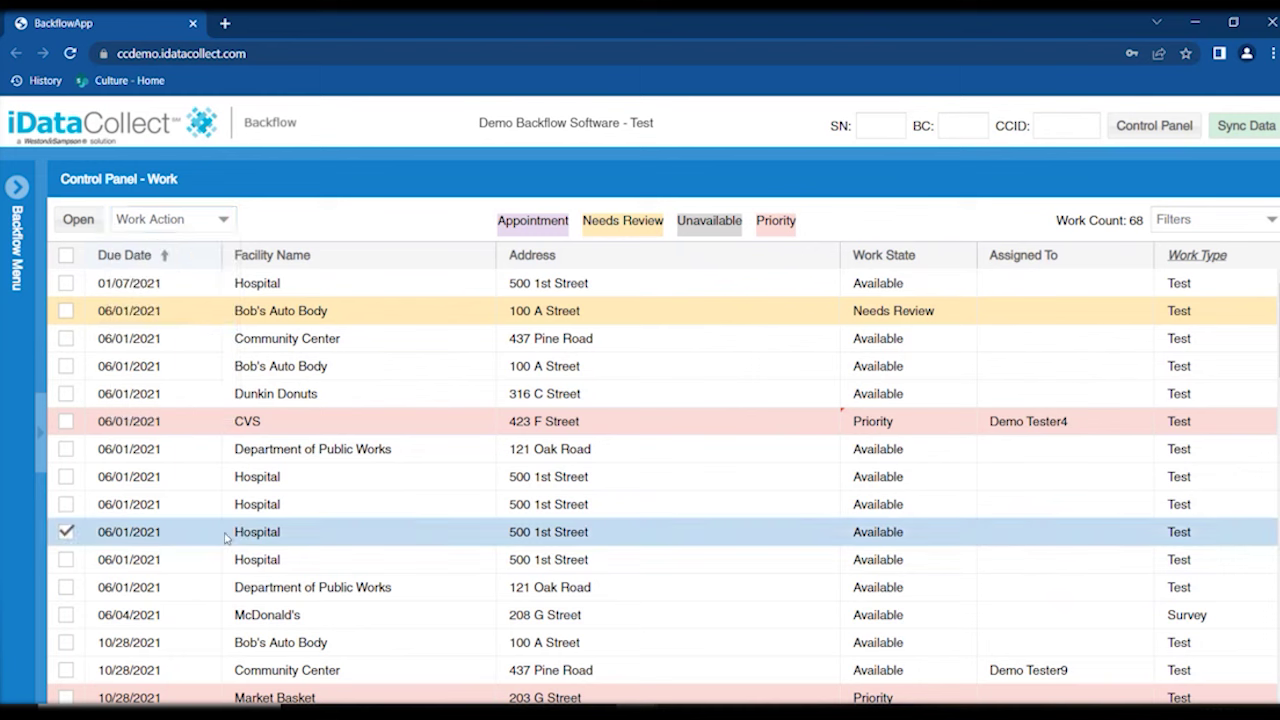
pyautogui.click(225, 222)
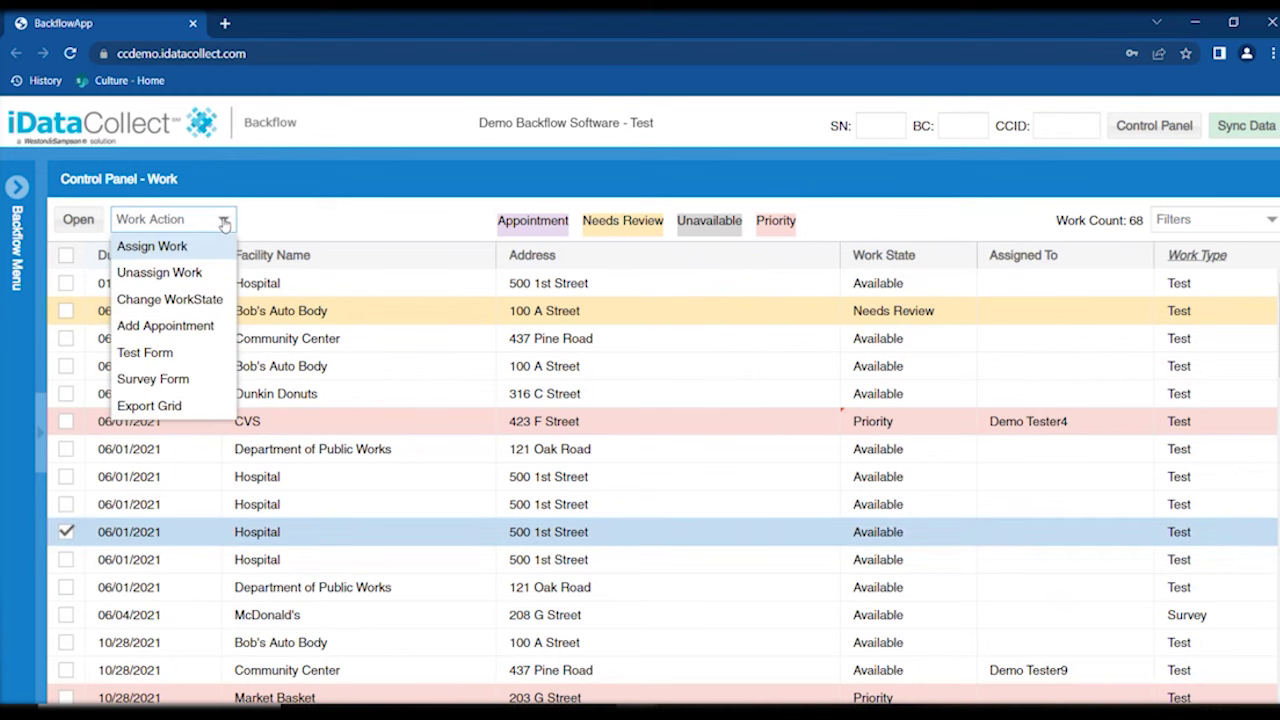
pyautogui.click(199, 357)
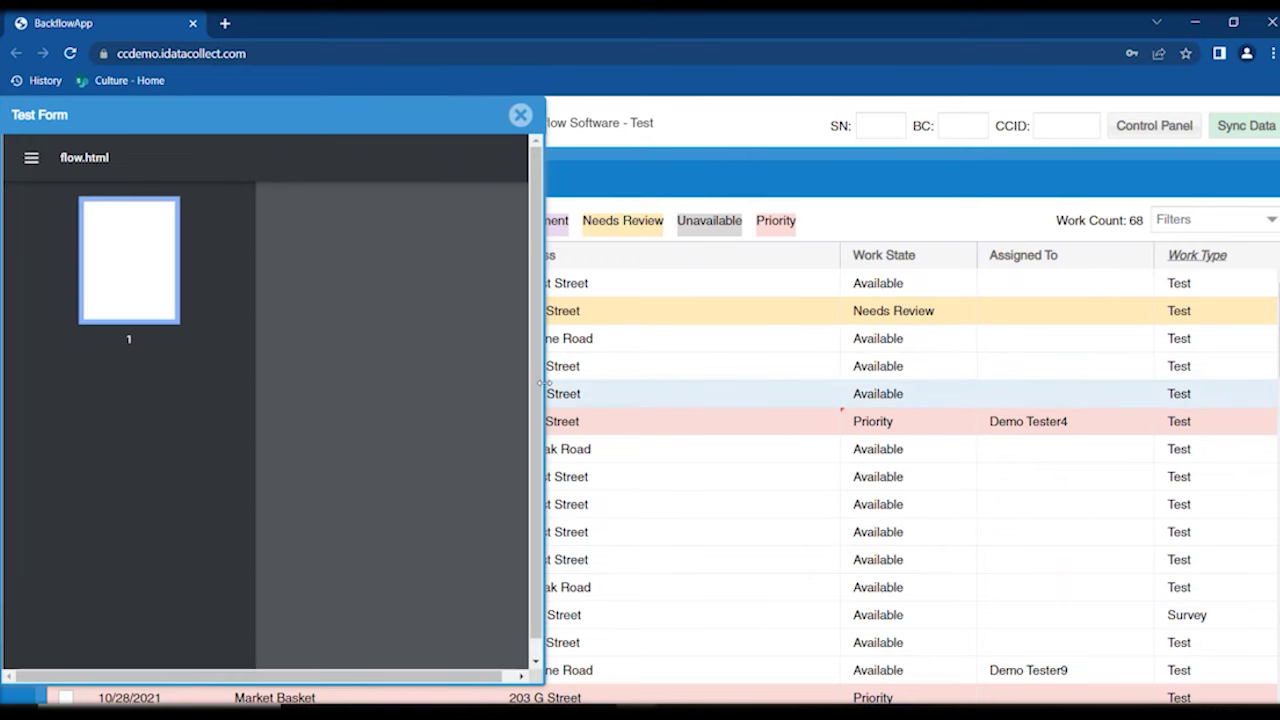
# Widen the test report preview and zoom the PDF in to 75%
pyautogui.moveTo(545, 383); pyautogui.dragTo(785, 391)
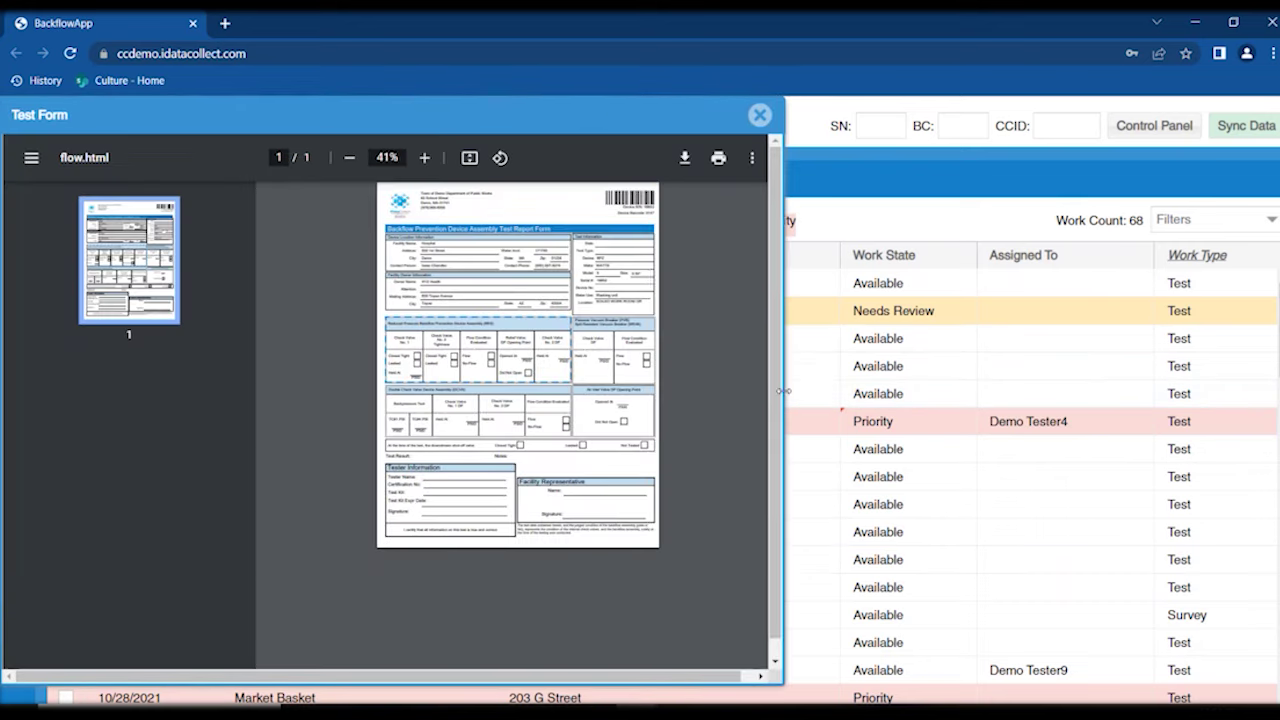
pyautogui.click(422, 159)
pyautogui.click(424, 160)
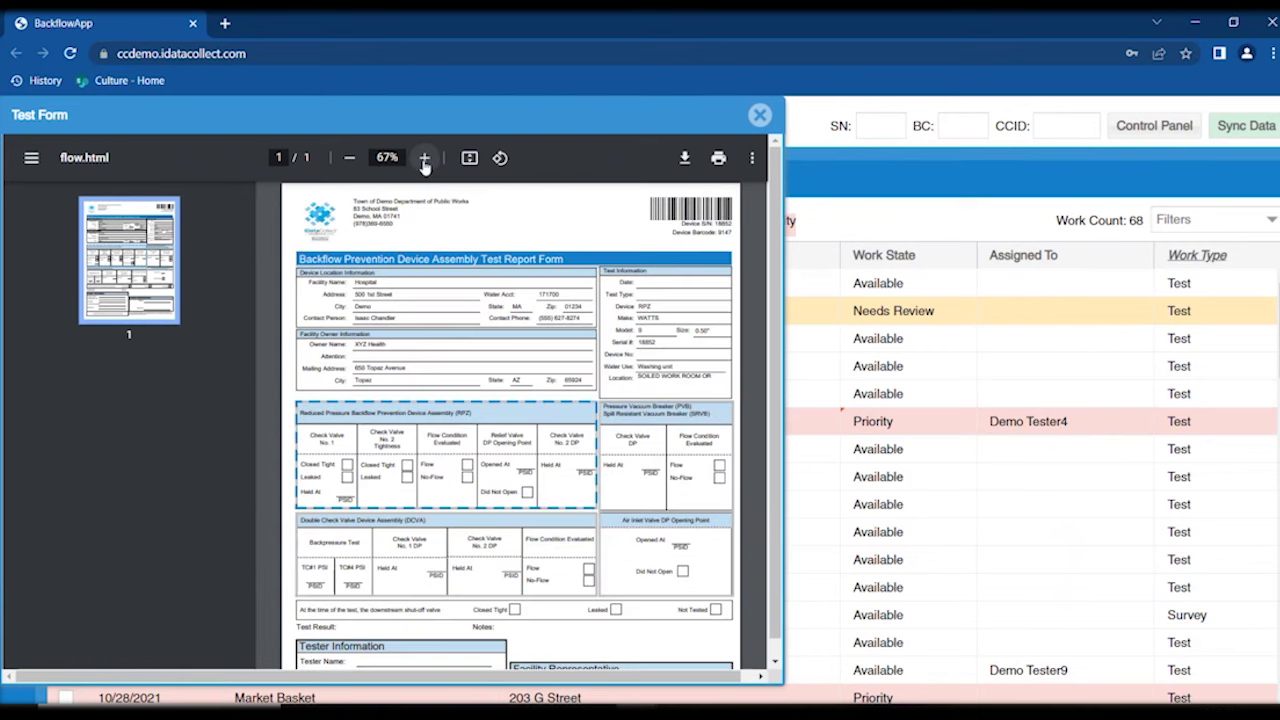
pyautogui.click(424, 160)
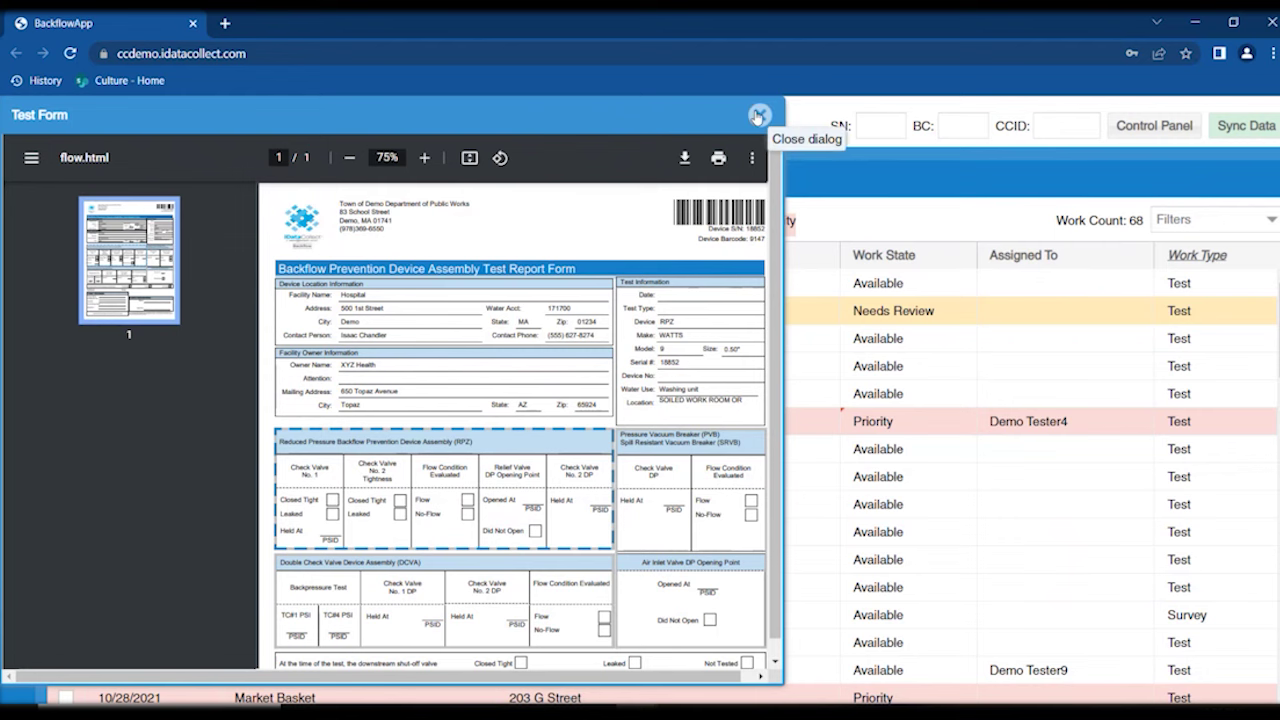
# Close the Test Form preview and tick the CVS work item at 423 F Street
pyautogui.click(758, 116)
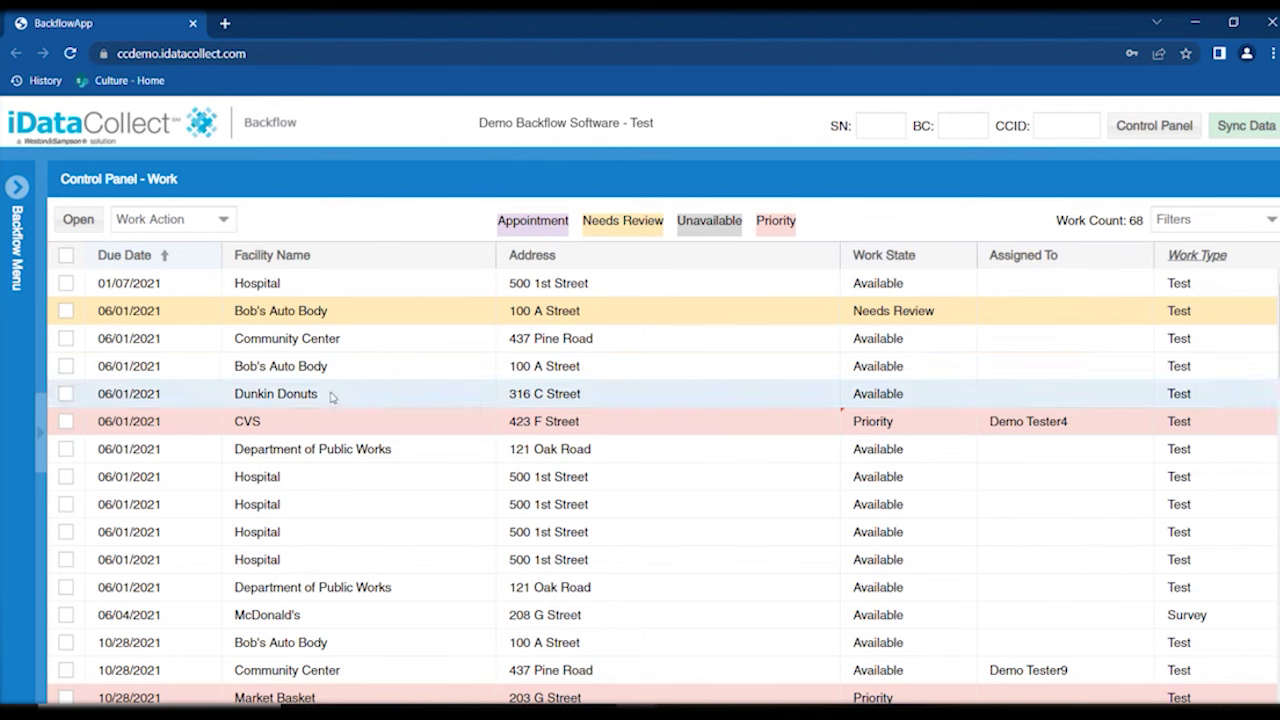
pyautogui.click(66, 422)
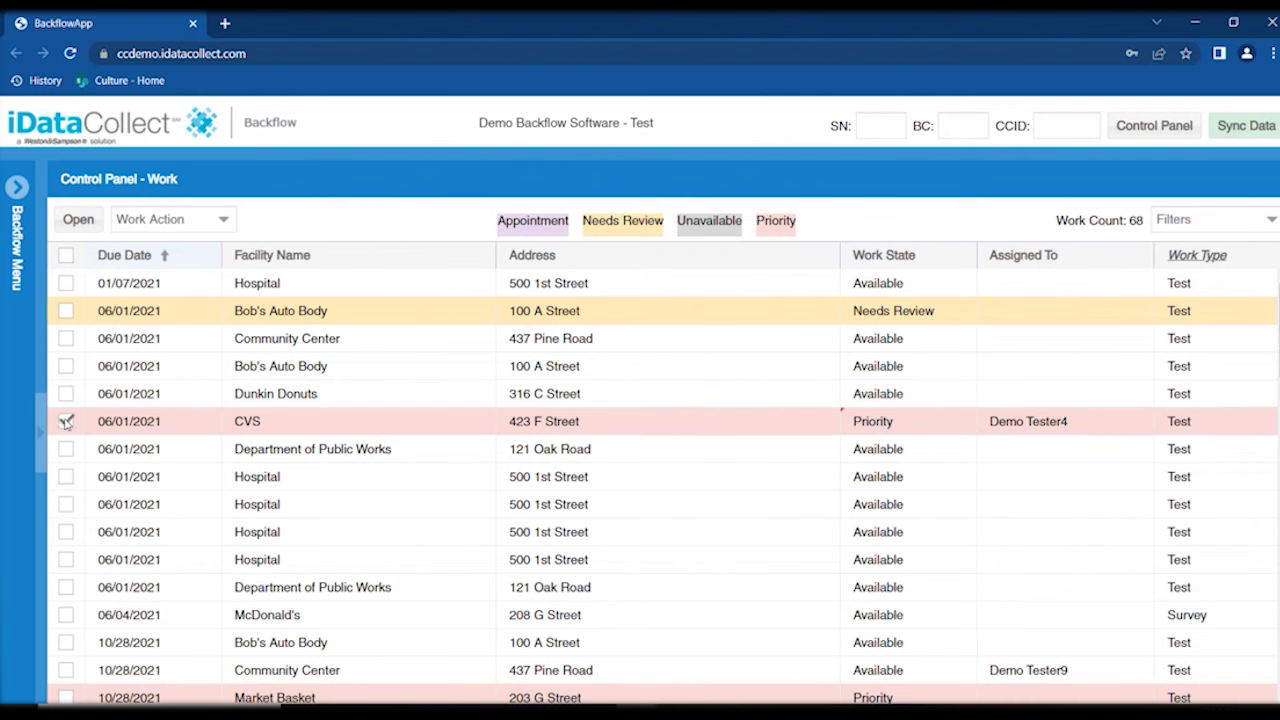
# Open the CVS facility detail page for the marked work item
pyautogui.click(80, 224)
pyautogui.click(80, 222)
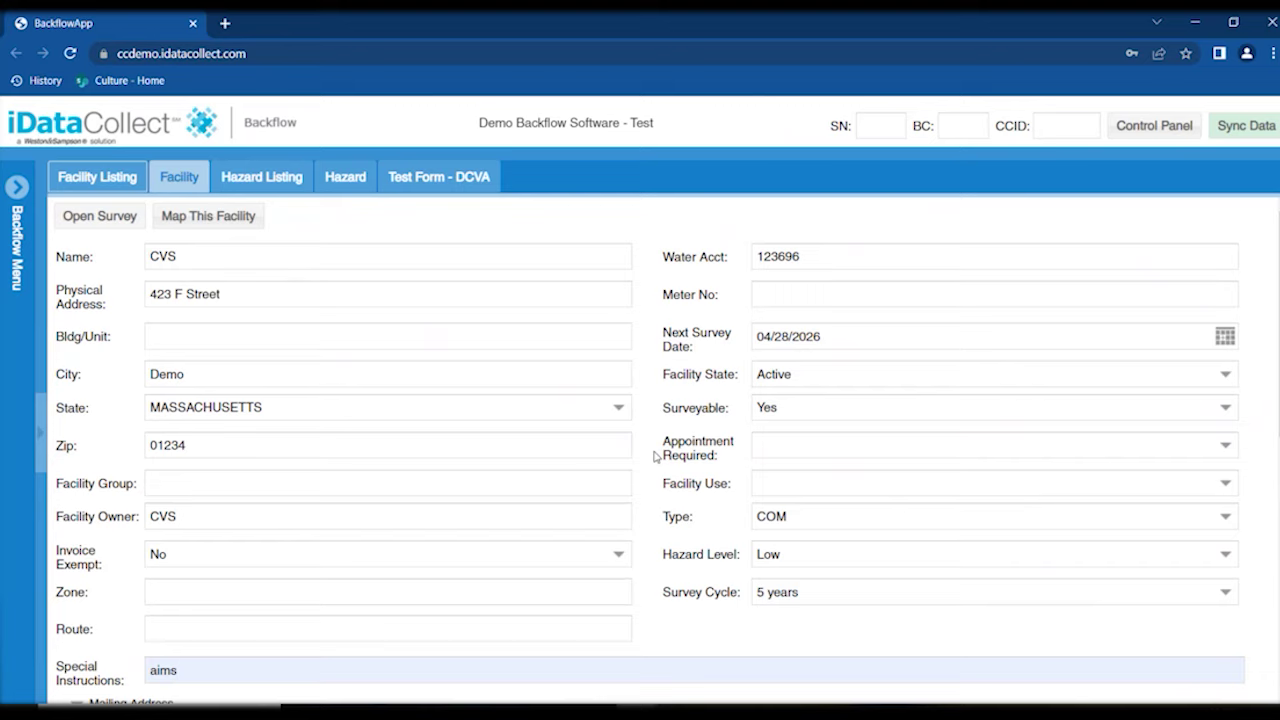
pyautogui.scroll(-1, 655, 456)
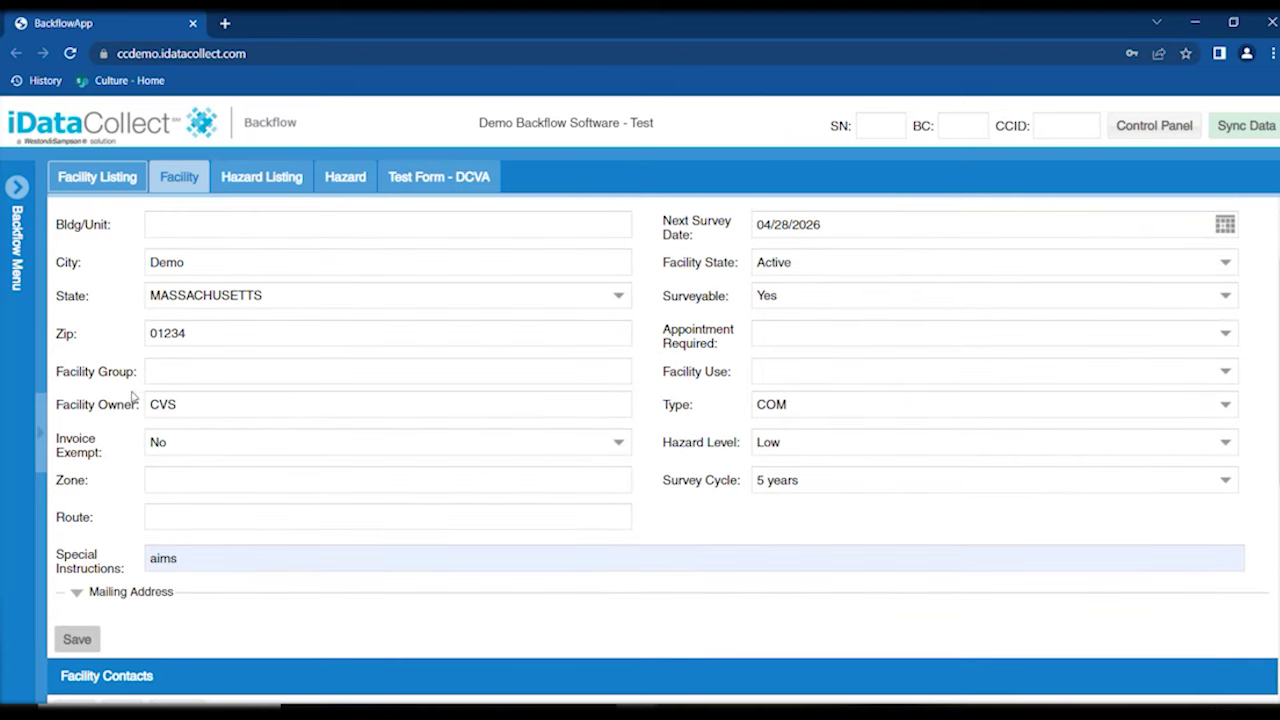
pyautogui.scroll(-2, 261, 425)
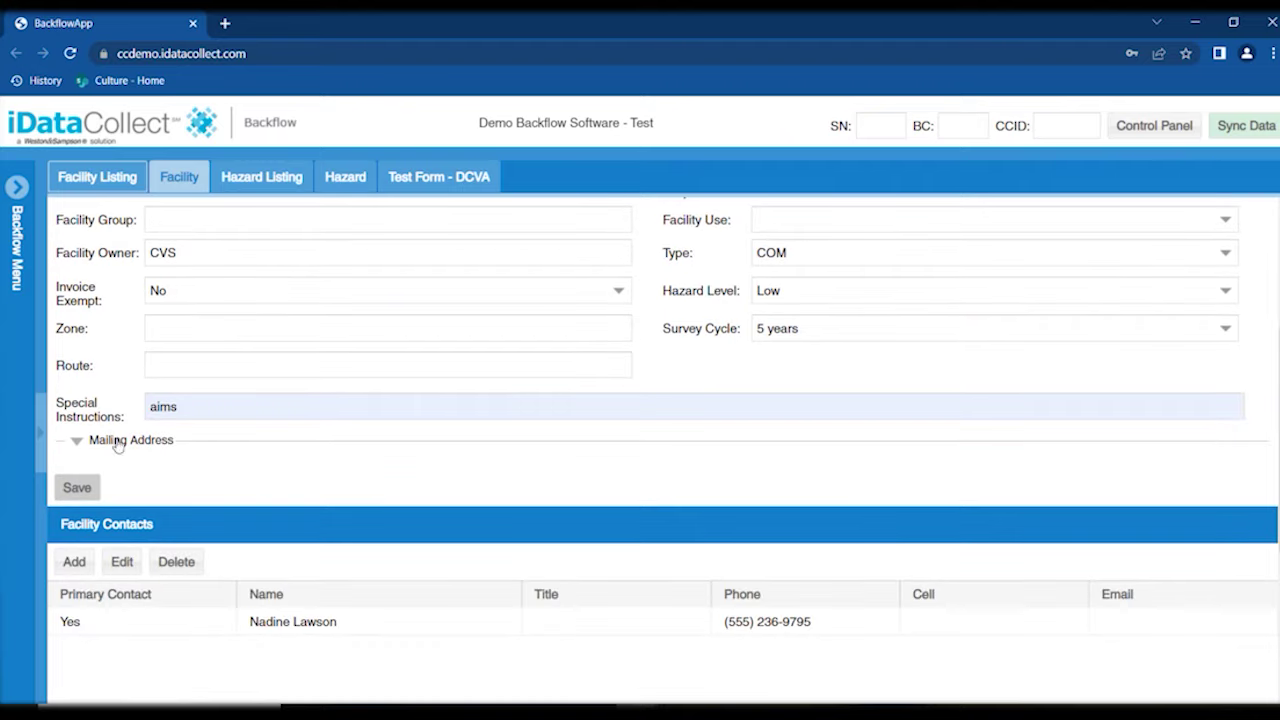
# Expand the Woonsocket, Rhode Island mailing address and scroll through Facility Contacts and Notes
pyautogui.click(76, 441)
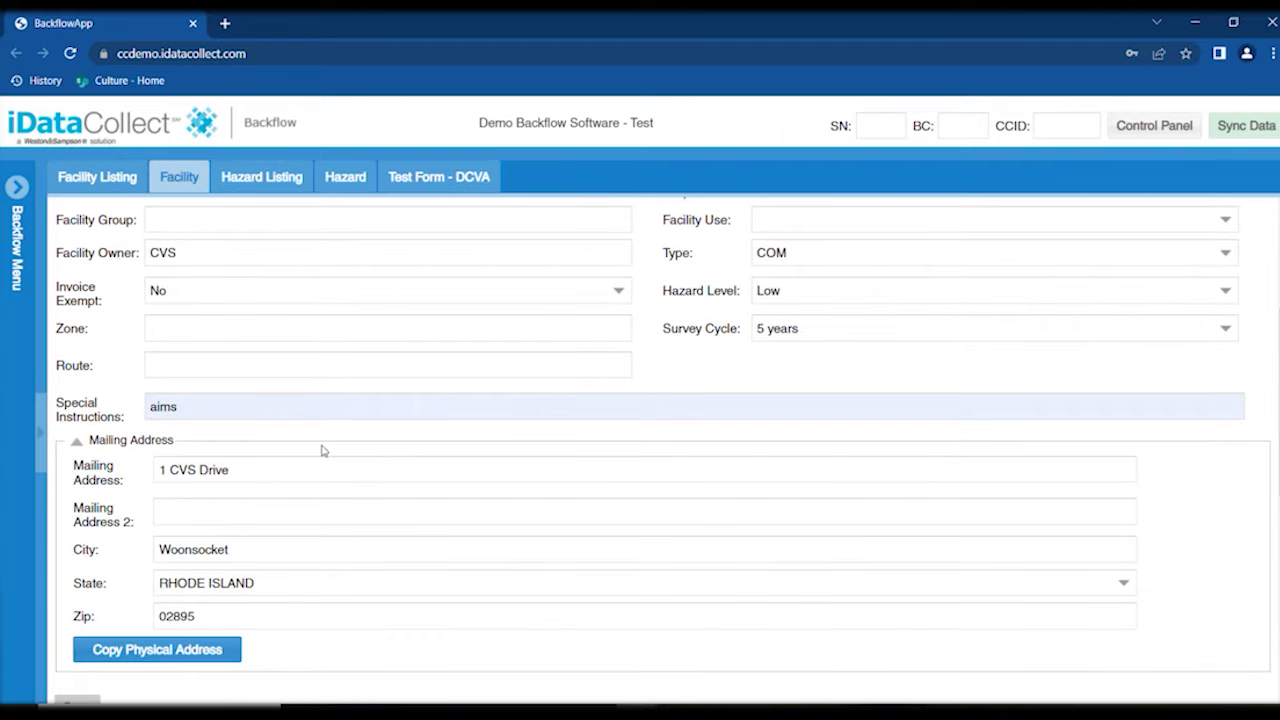
pyautogui.scroll(-1, 323, 449)
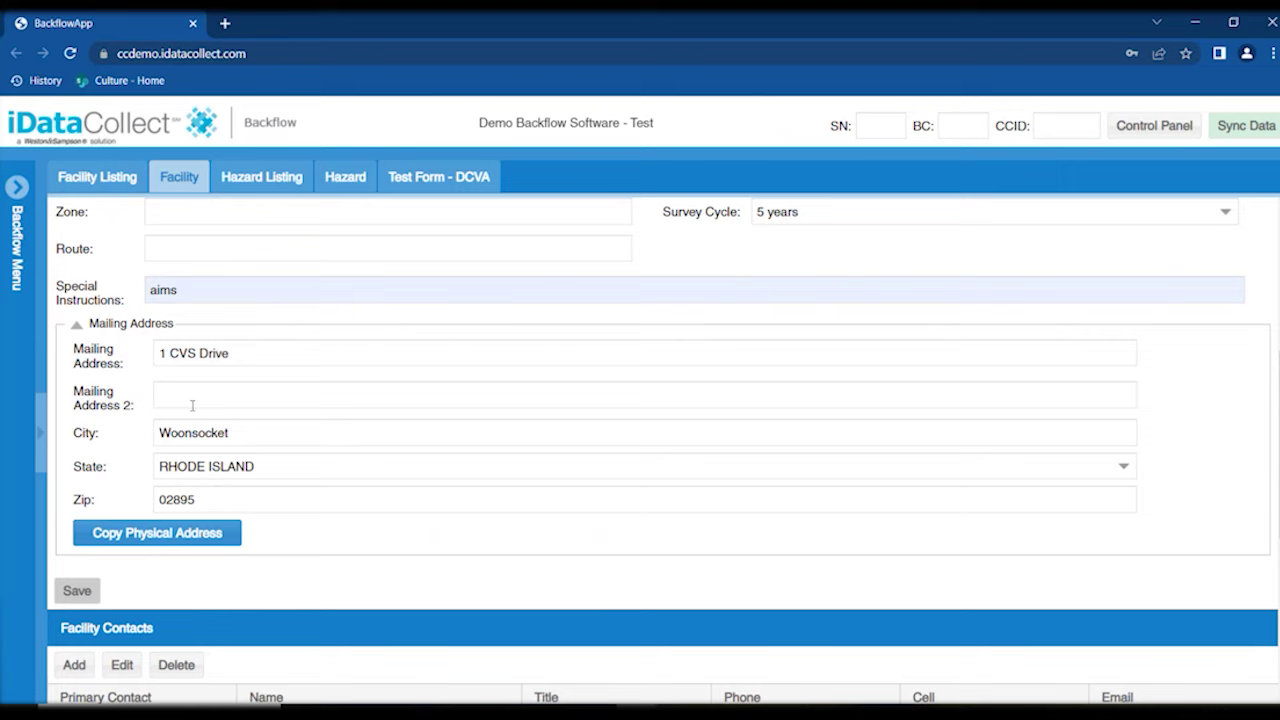
pyautogui.scroll(-1, 400, 401)
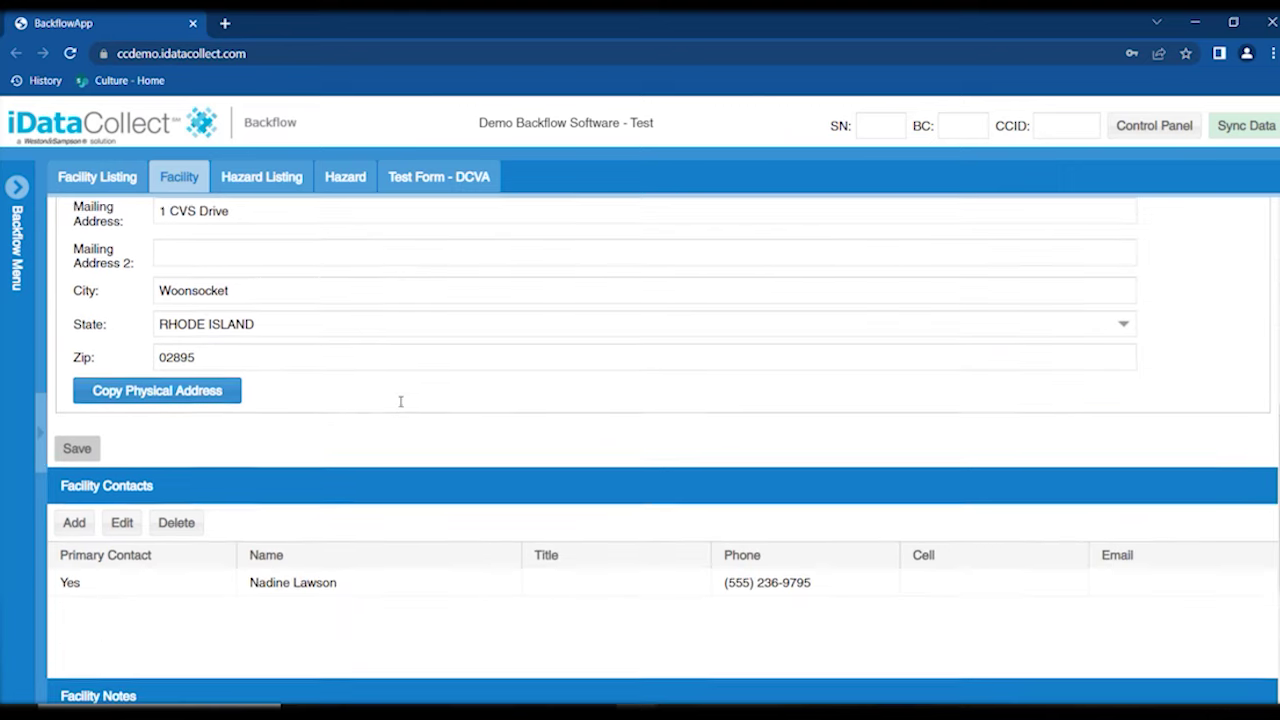
pyautogui.scroll(-1, 400, 404)
pyautogui.scroll(-1, 400, 407)
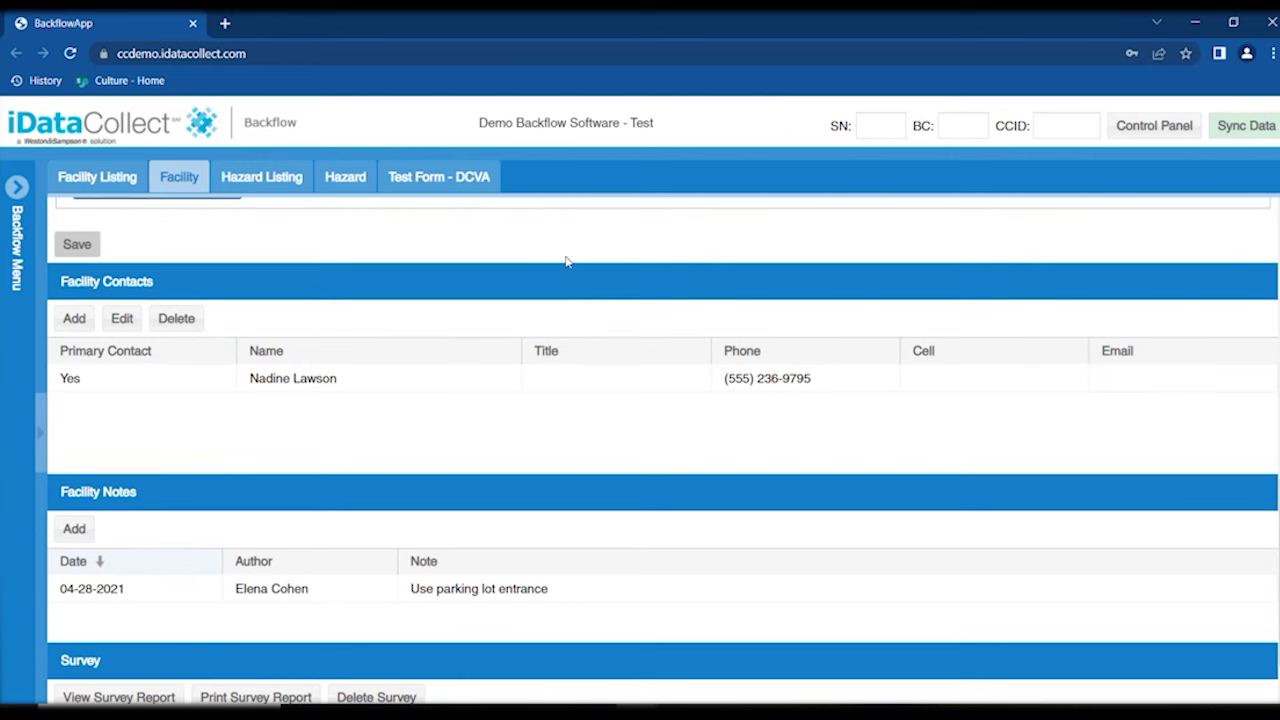
pyautogui.scroll(5, 566, 262)
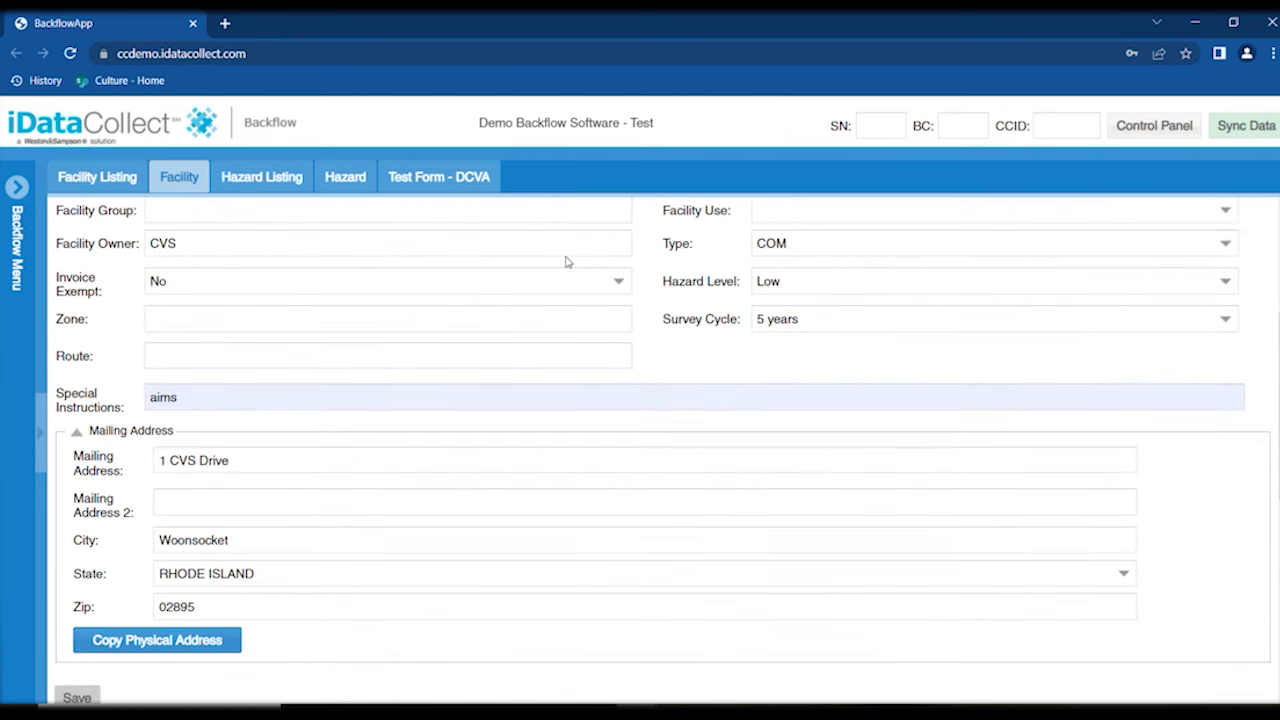
pyautogui.scroll(-3, 566, 262)
pyautogui.scroll(-2, 566, 262)
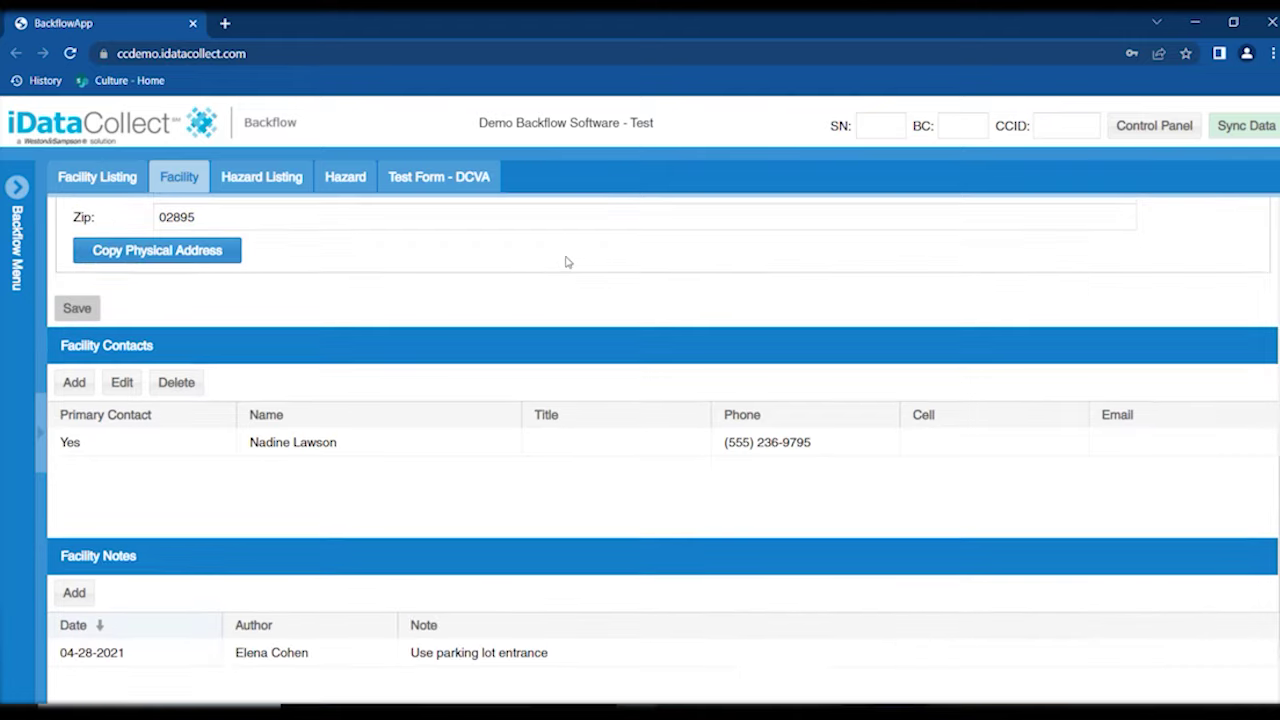
pyautogui.scroll(-2, 566, 262)
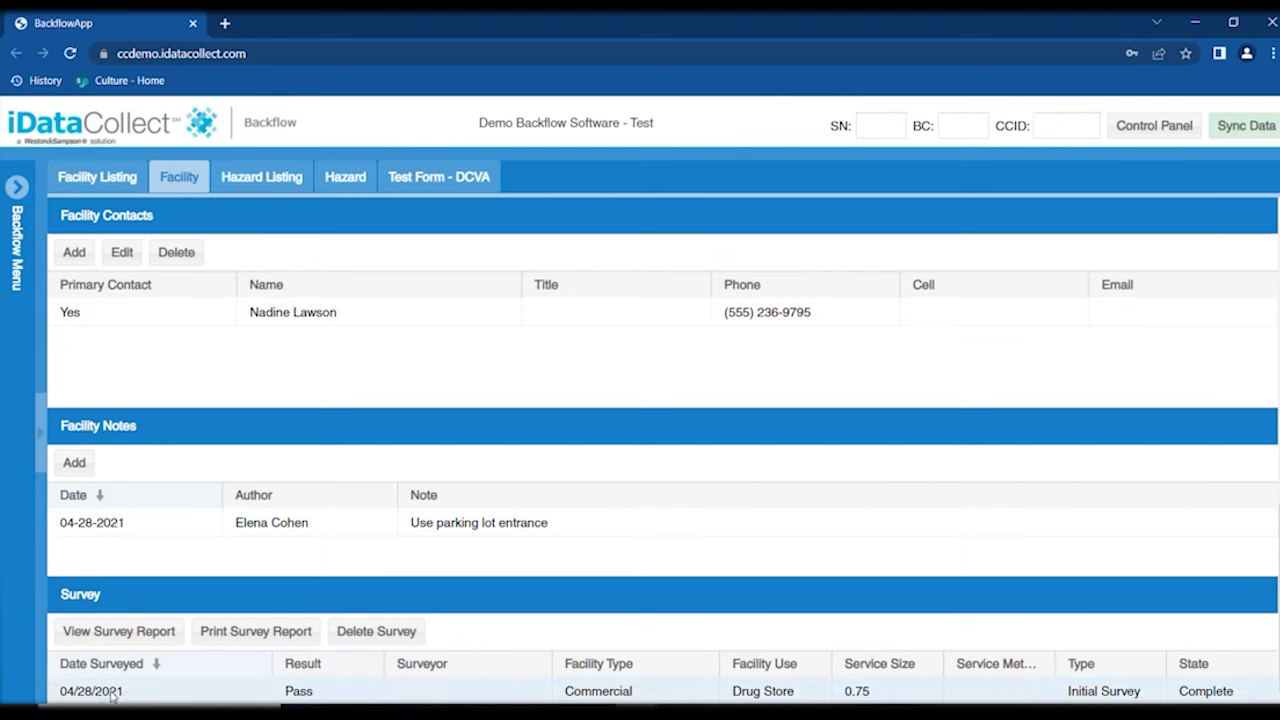
pyautogui.click(150, 690)
pyautogui.click(125, 631)
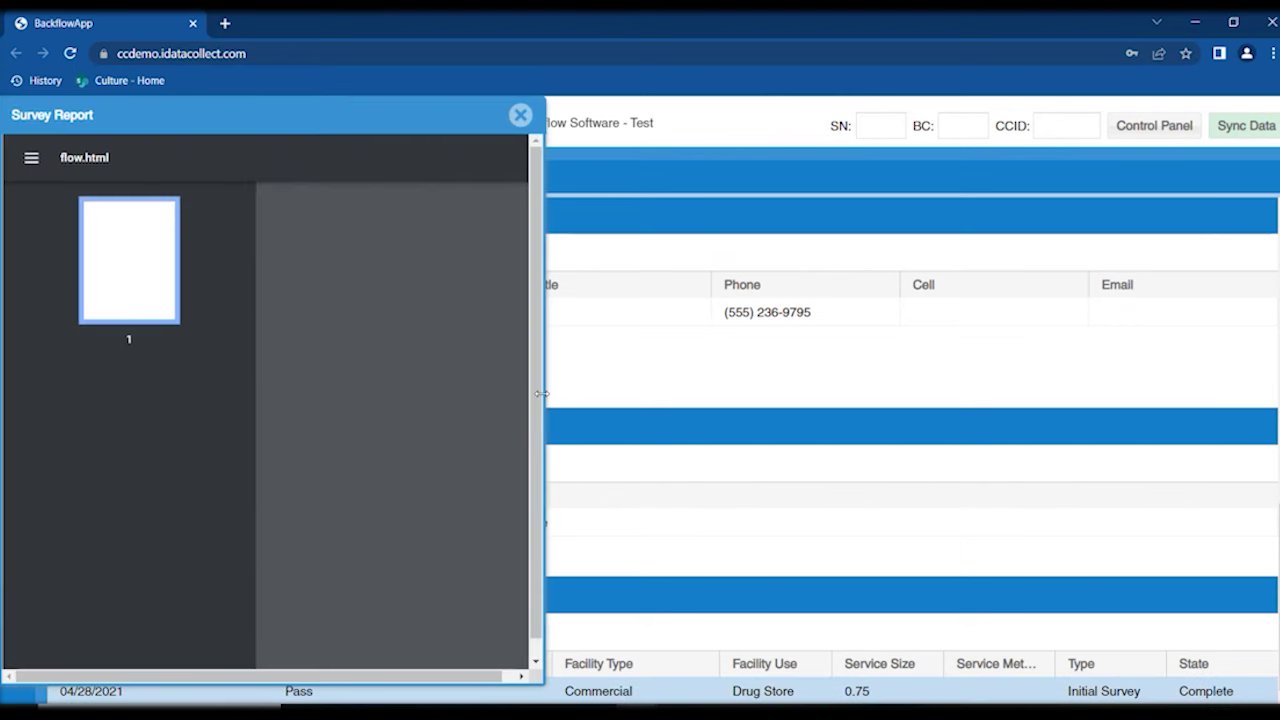
pyautogui.moveTo(720, 392); pyautogui.dragTo(774, 391)
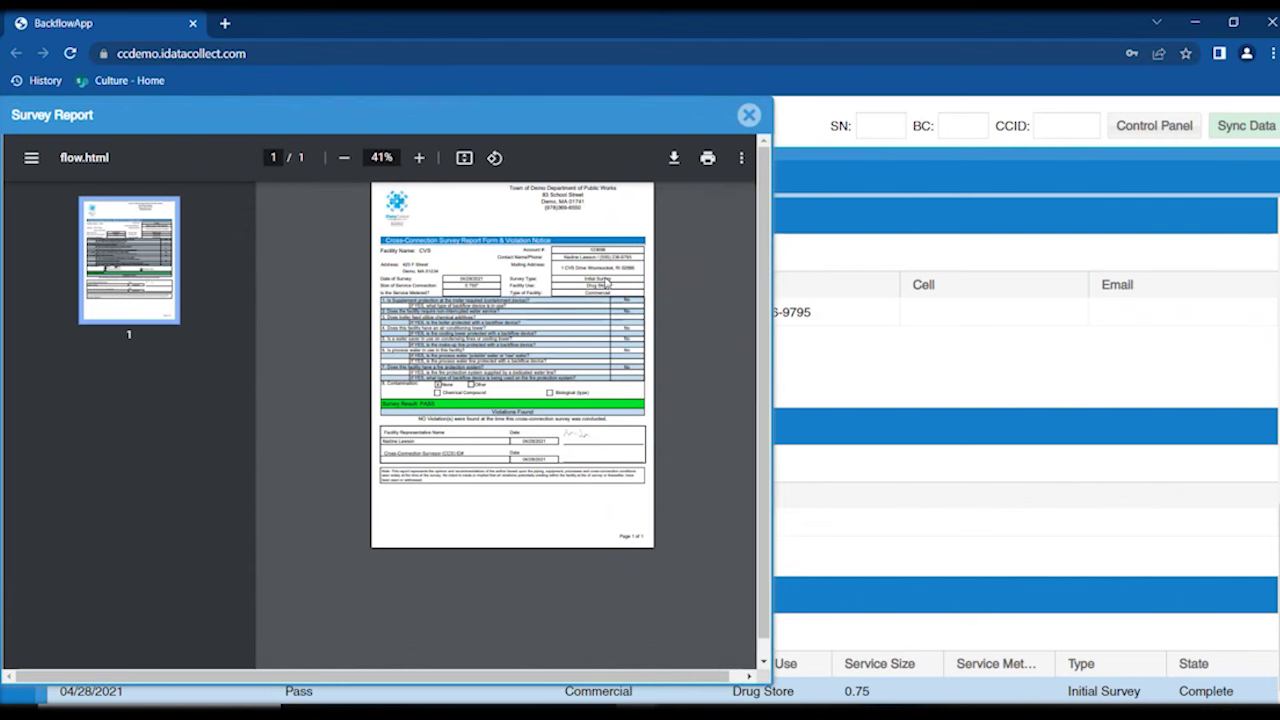
pyautogui.click(420, 158)
pyautogui.click(420, 158)
pyautogui.click(420, 158)
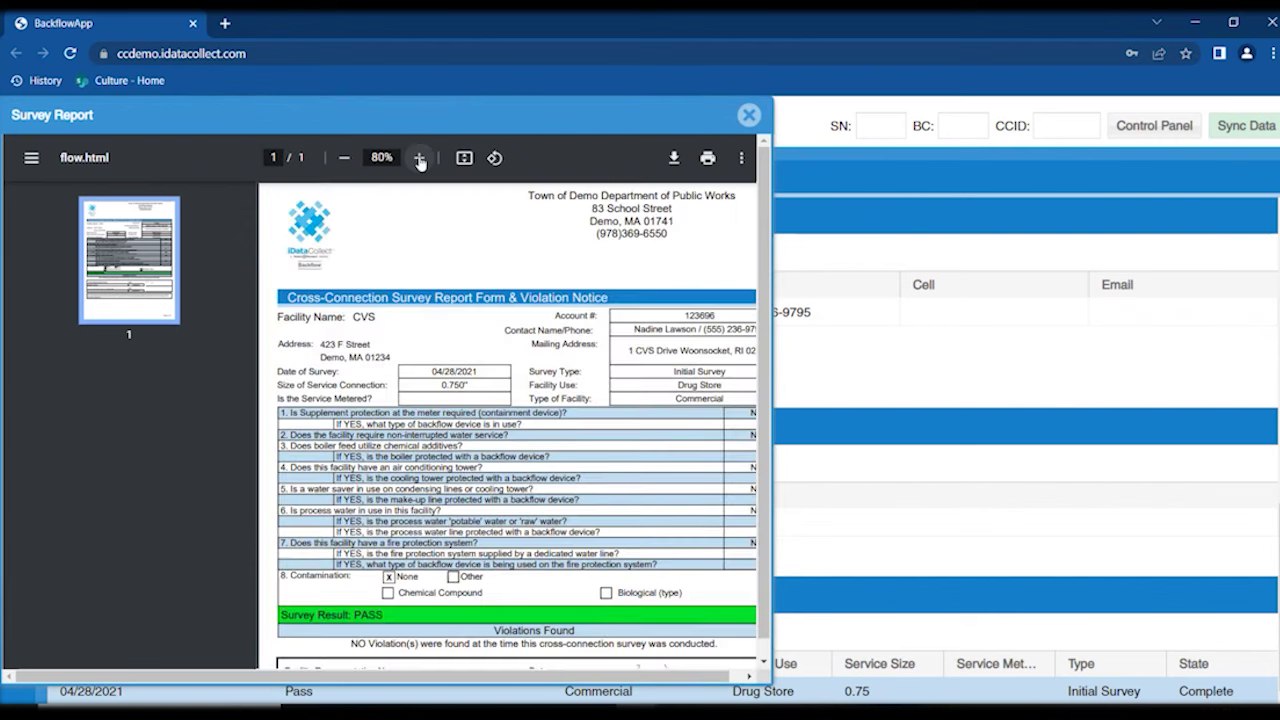
pyautogui.scroll(-4, 548, 343)
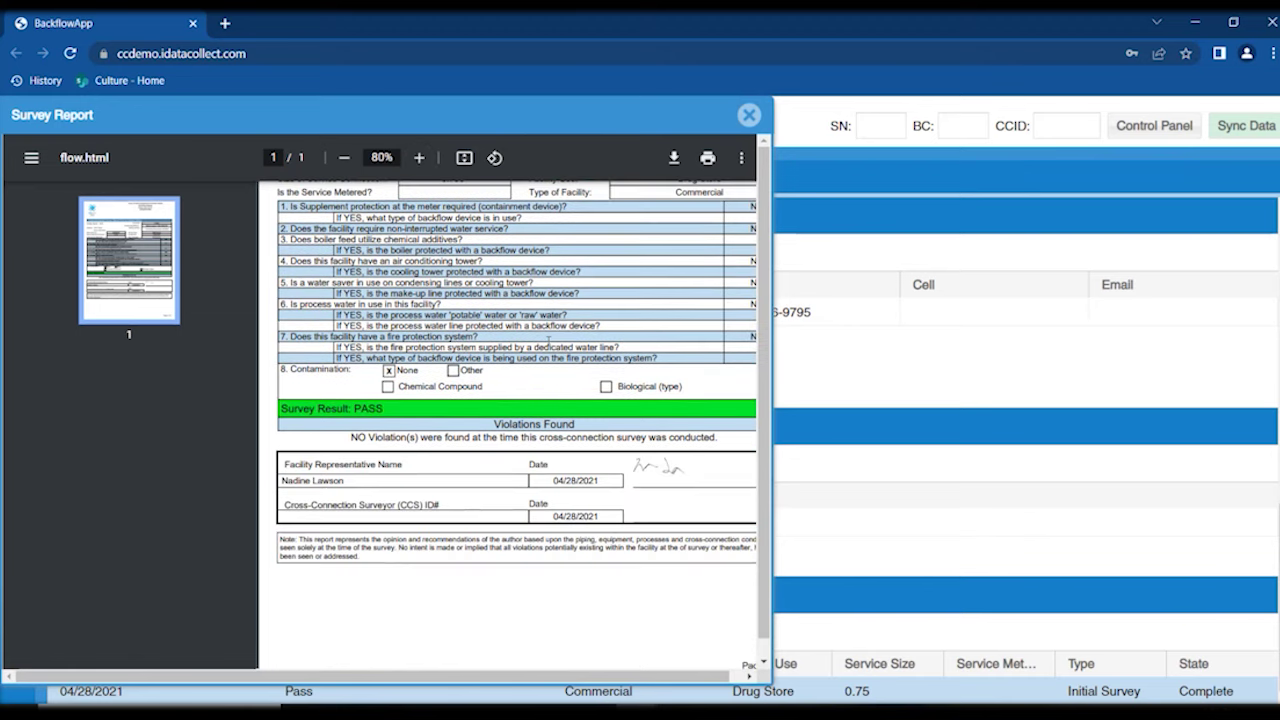
pyautogui.scroll(-1, 548, 343)
pyautogui.scroll(5, 548, 343)
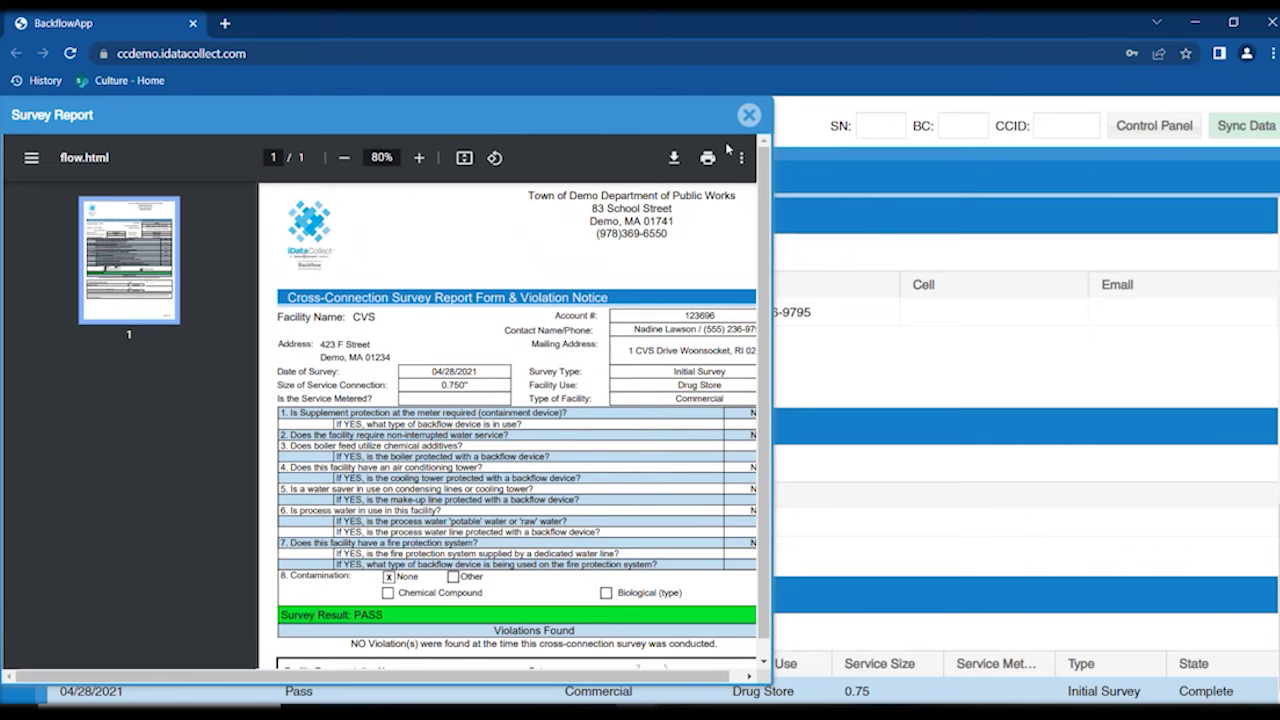
pyautogui.click(749, 116)
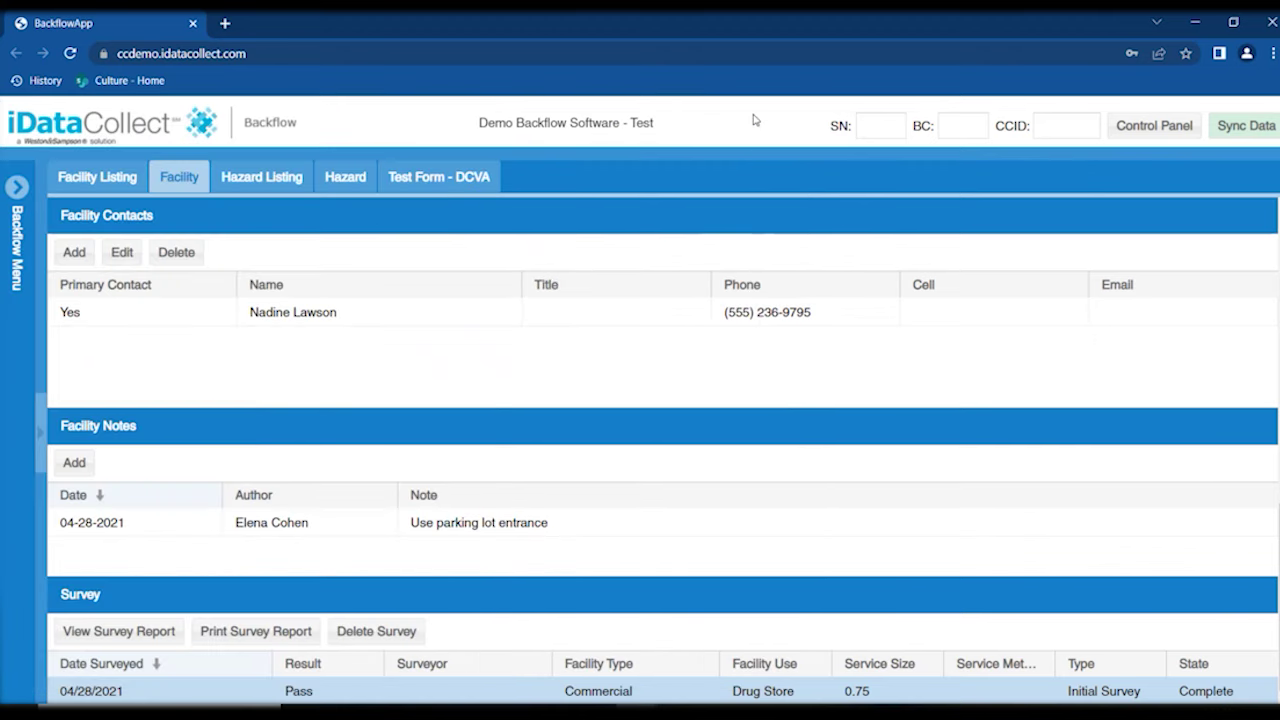
# Show the CVS Hazard Listing with its two Fire Sprinkler DCVA devices
pyautogui.click(259, 180)
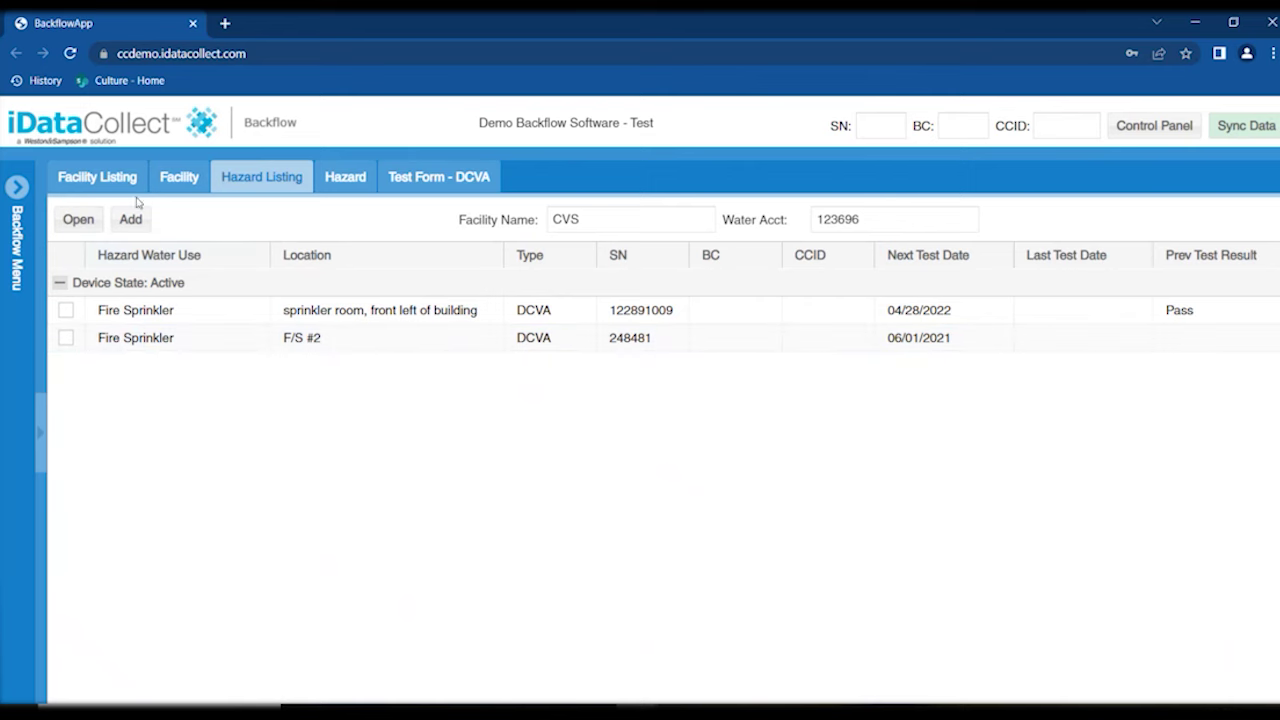
# Open the F/S #2 Fire Sprinkler hazard and review its Watts 709 DCVA, size 6, due 06/01/2021
pyautogui.click(333, 190)
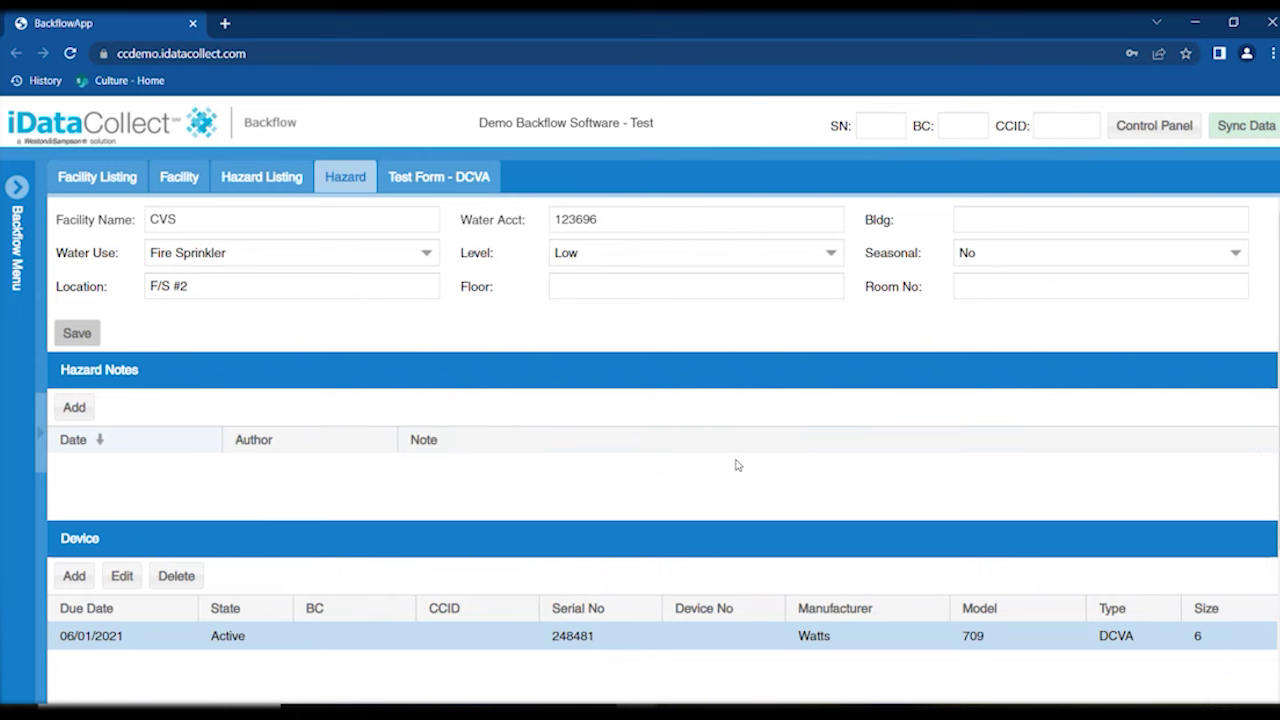
pyautogui.scroll(-1, 737, 464)
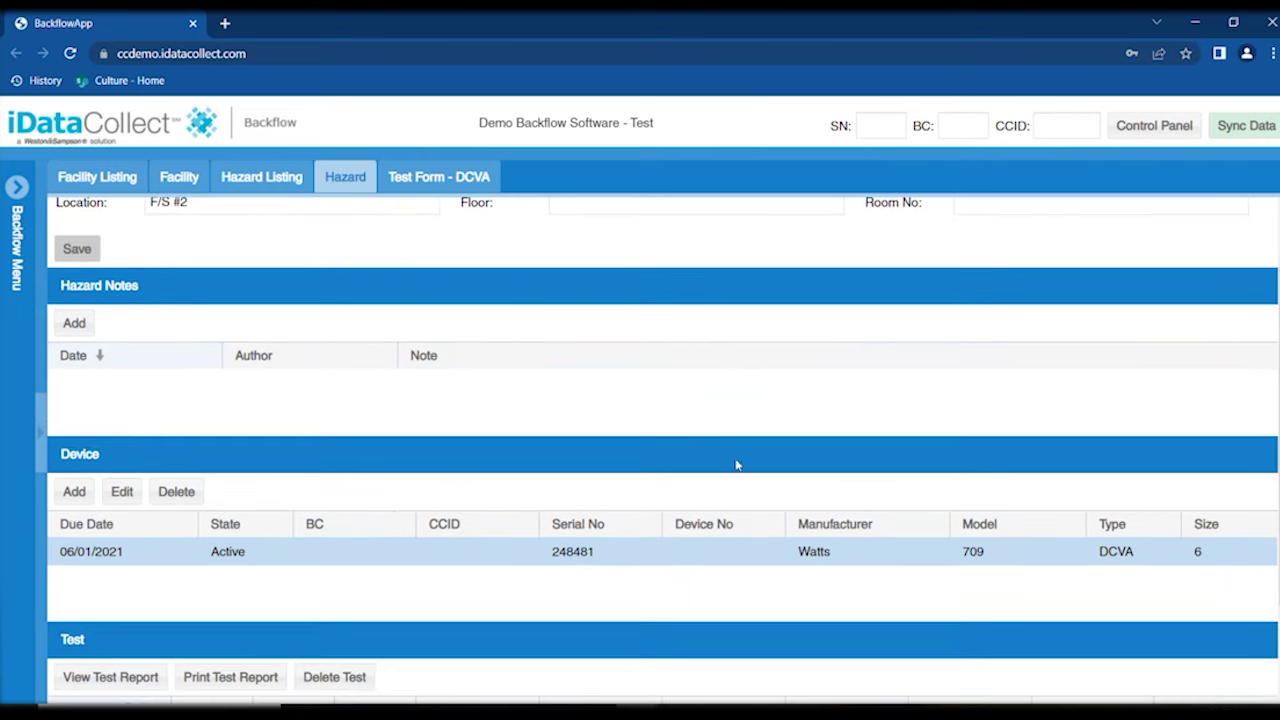
pyautogui.scroll(-1, 725, 390)
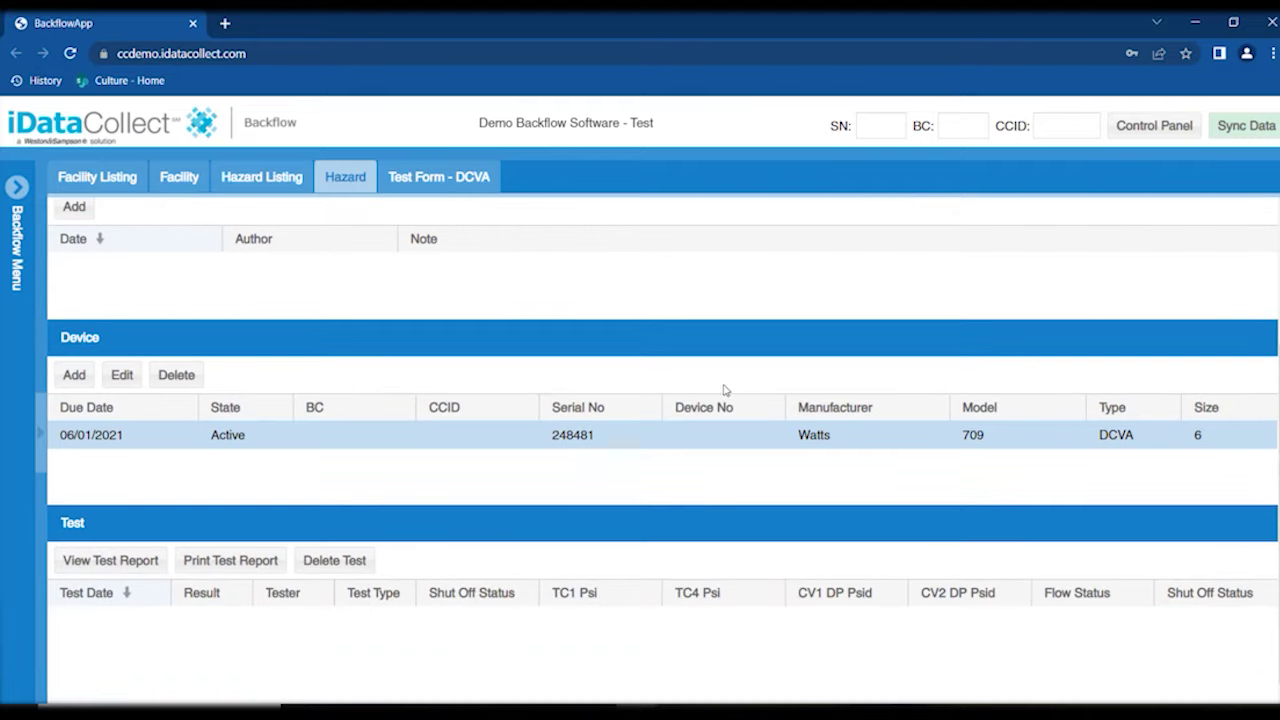
pyautogui.scroll(-1, 630, 471)
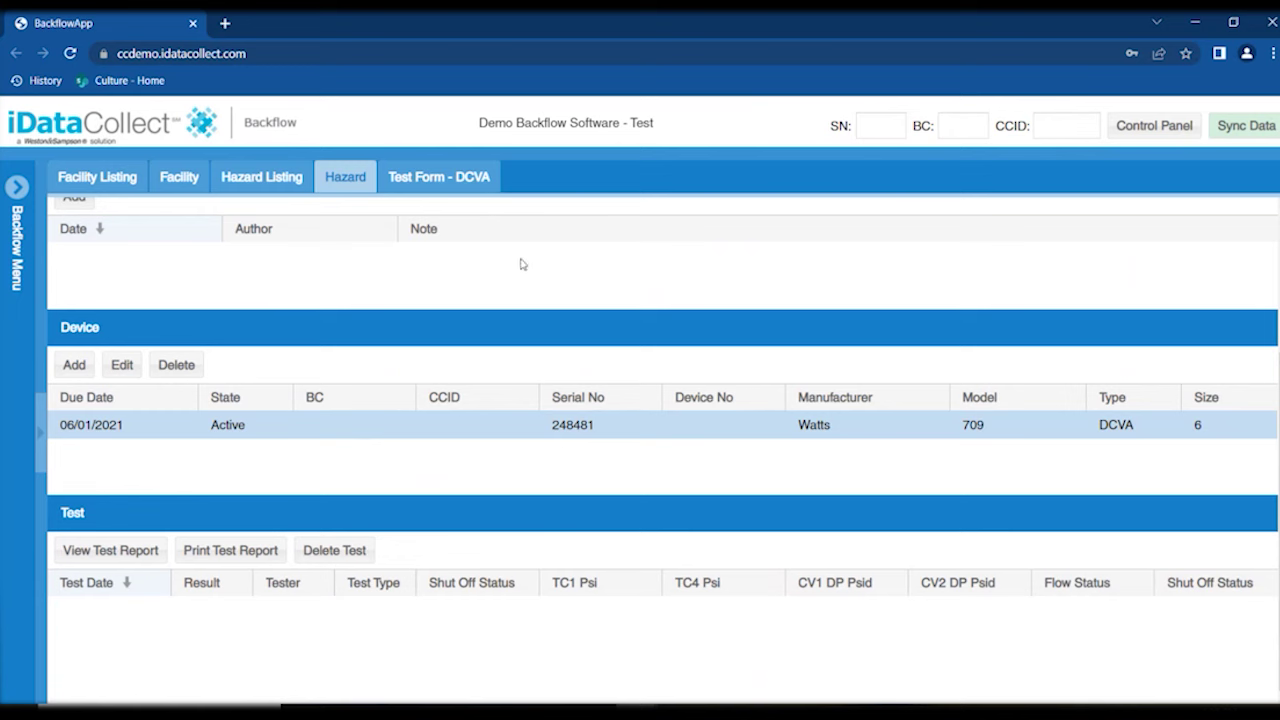
pyautogui.scroll(1, 520, 264)
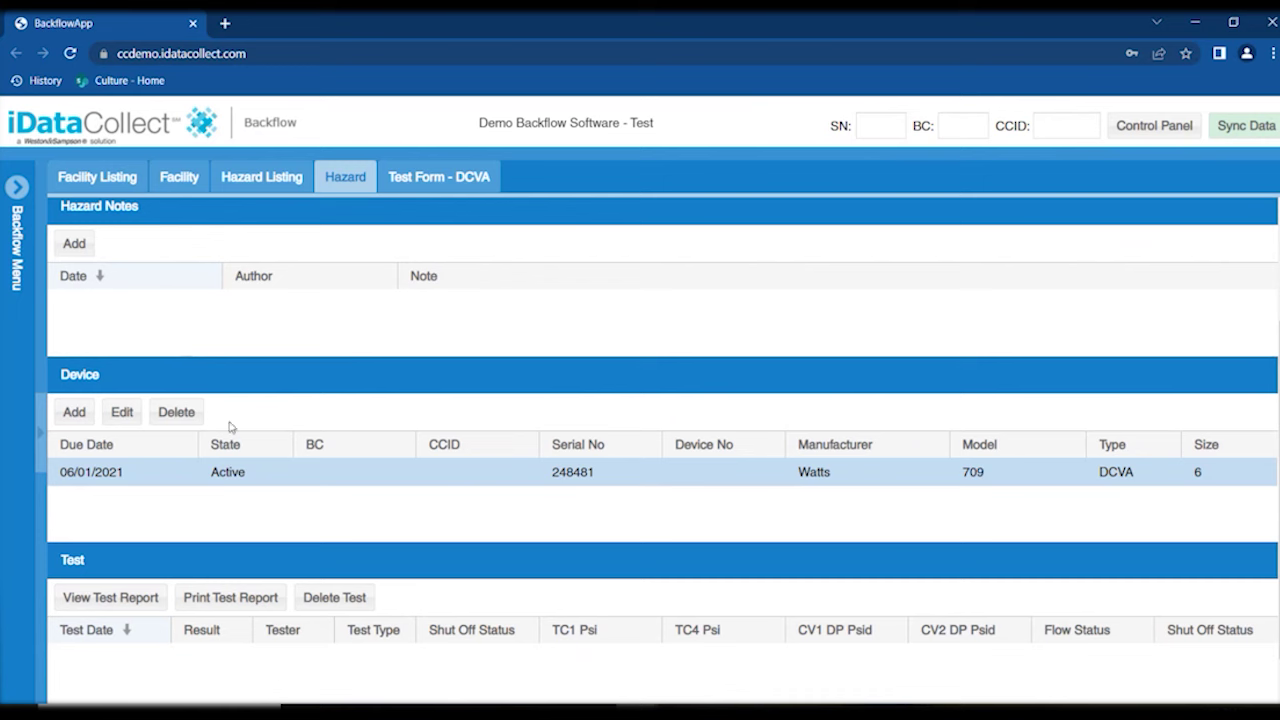
pyautogui.scroll(2, 421, 341)
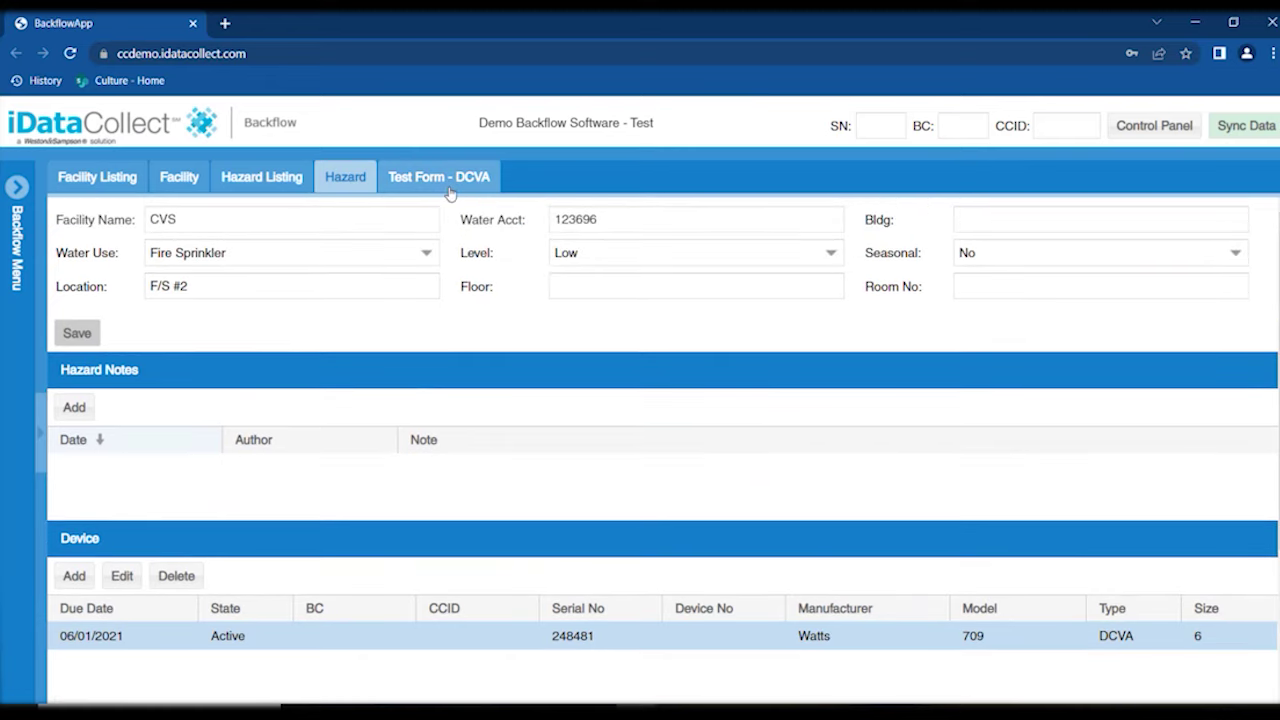
# Open the Test Form - DCVA for CVS F/S #2 with test kit WSS00336 and test type Scheduled
pyautogui.click(449, 179)
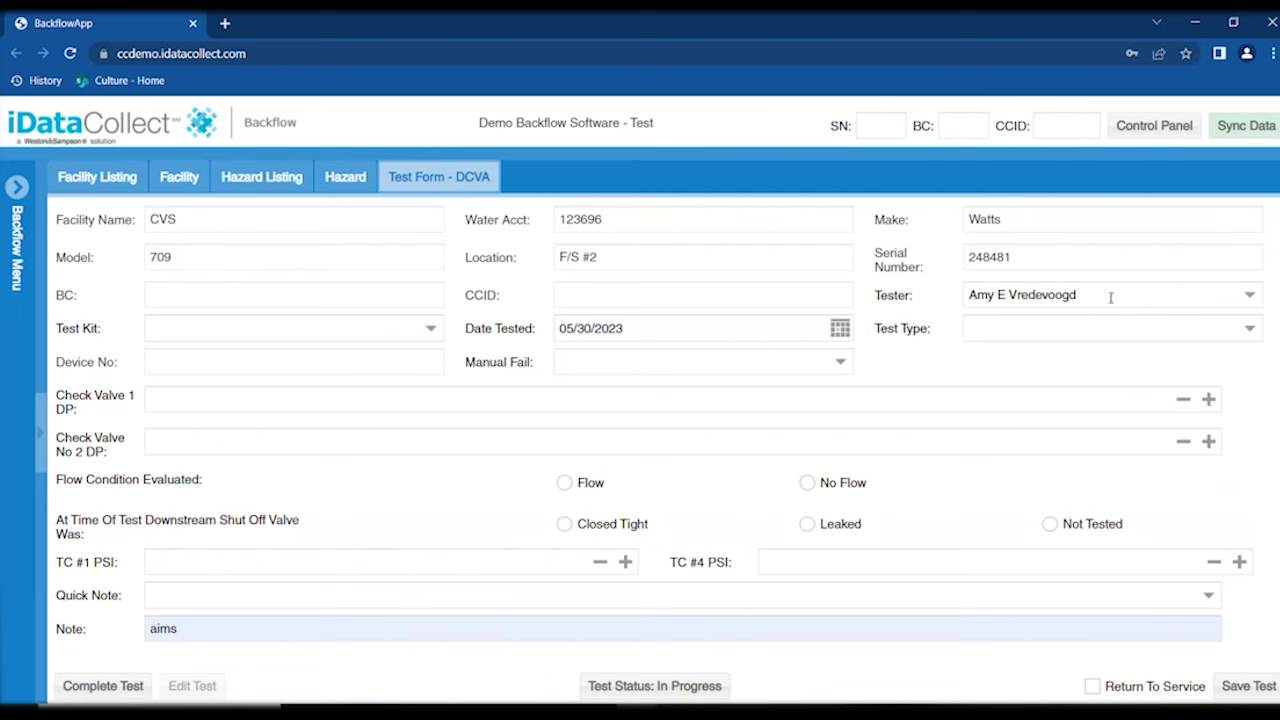
pyautogui.click(429, 330)
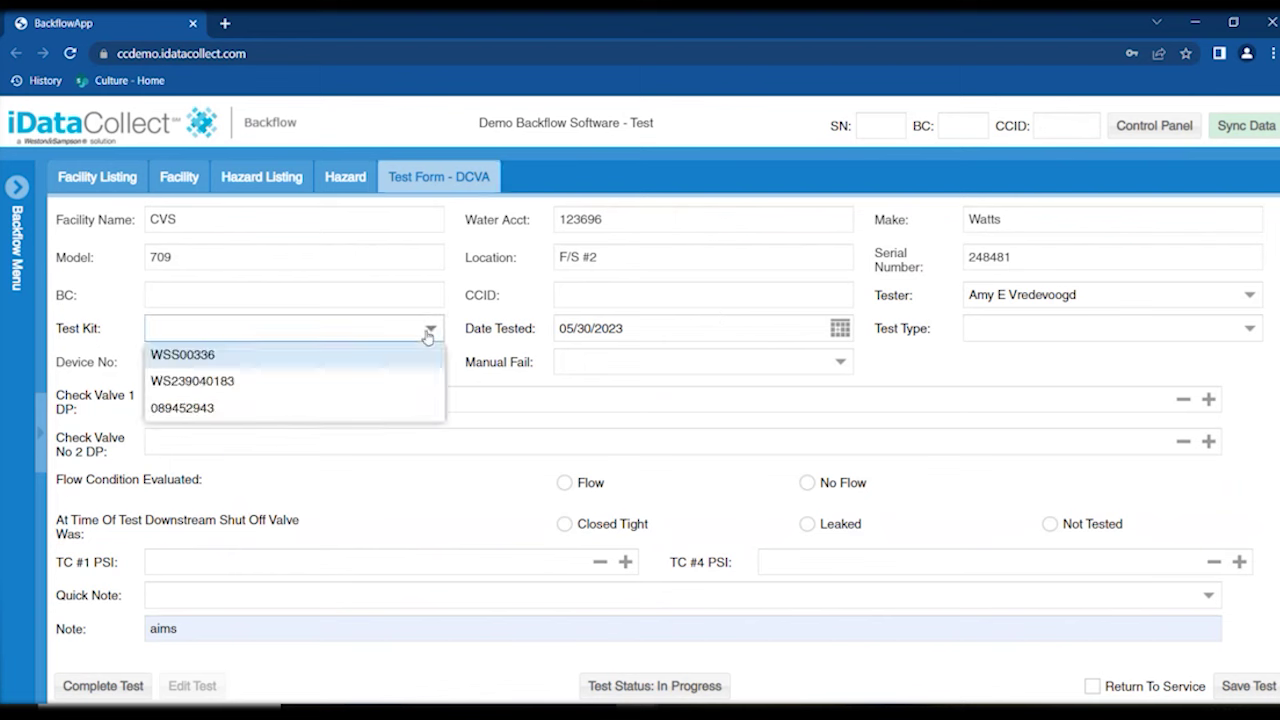
pyautogui.click(414, 360)
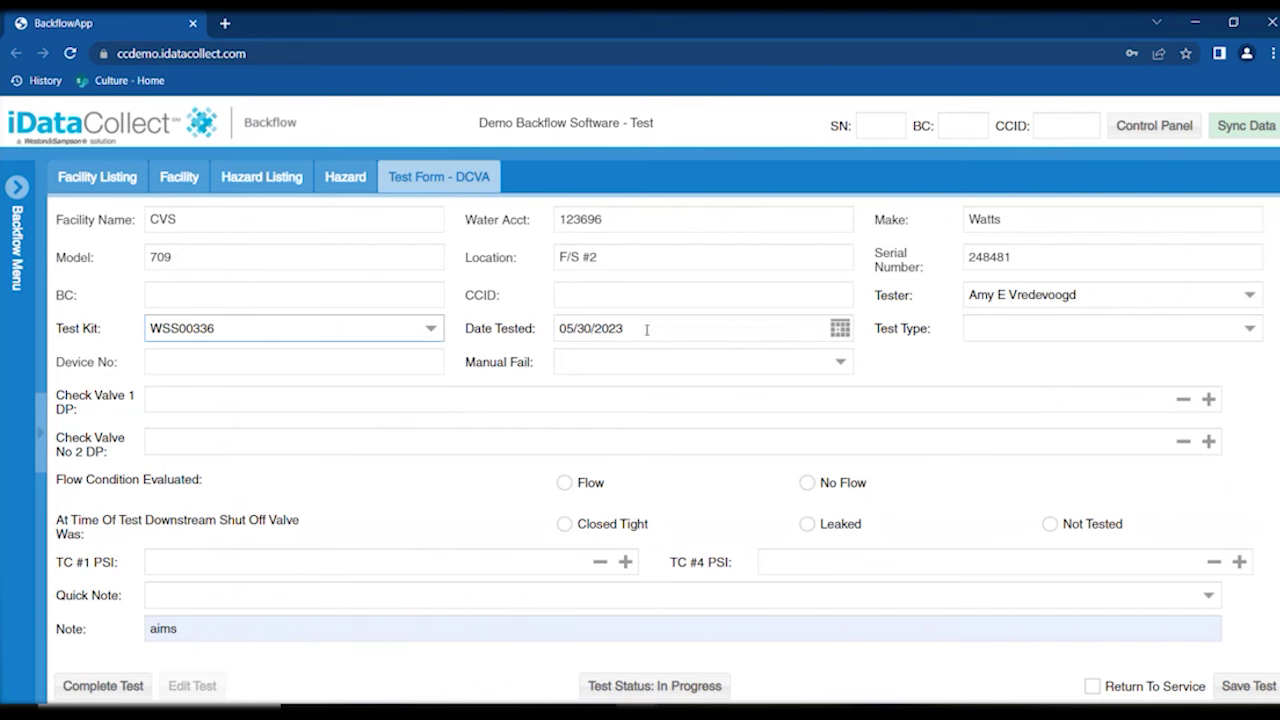
pyautogui.click(1249, 331)
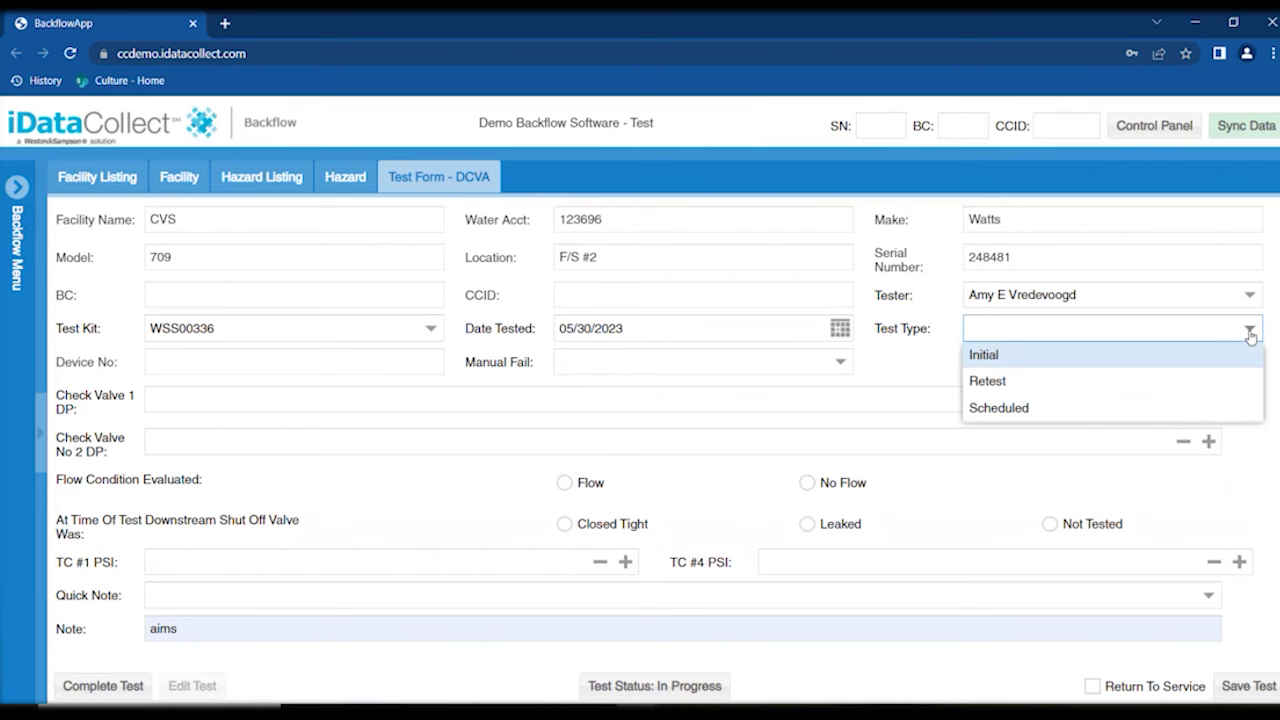
pyautogui.click(1237, 409)
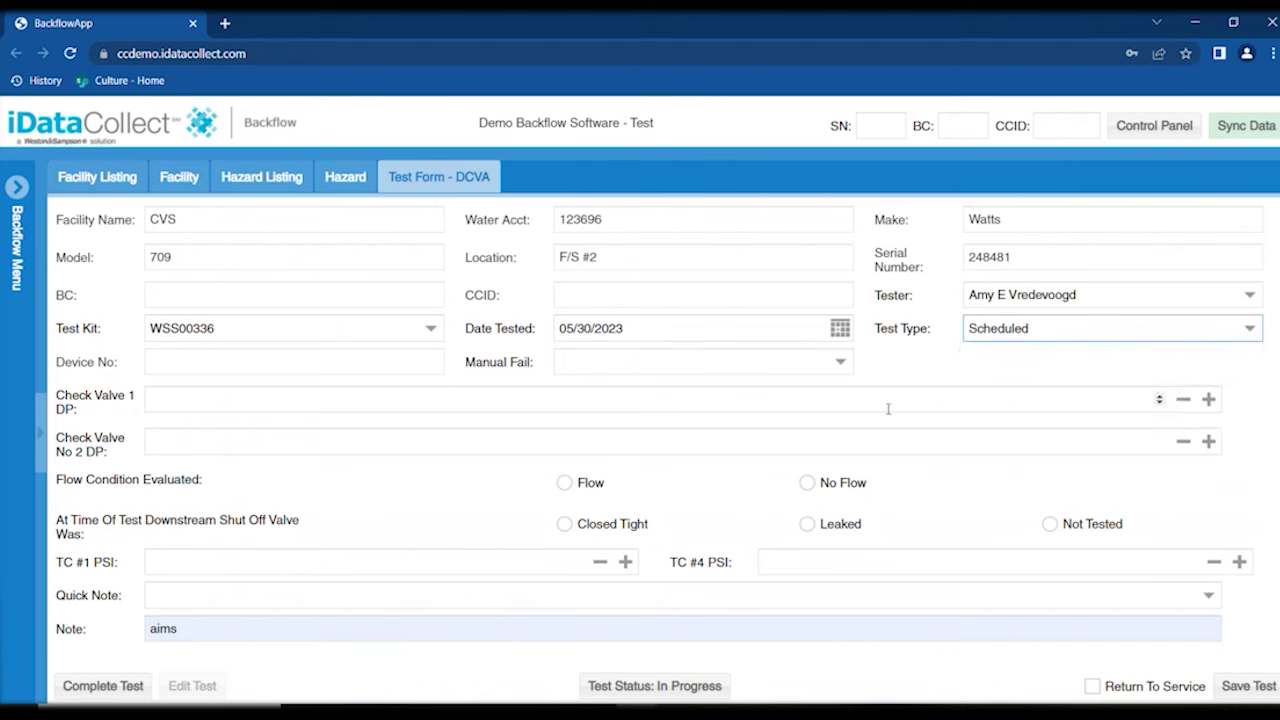
# Enter check valve DP readings 9.5 and 3.9, then select No Flow and Closed Tight
pyautogui.click(478, 401)
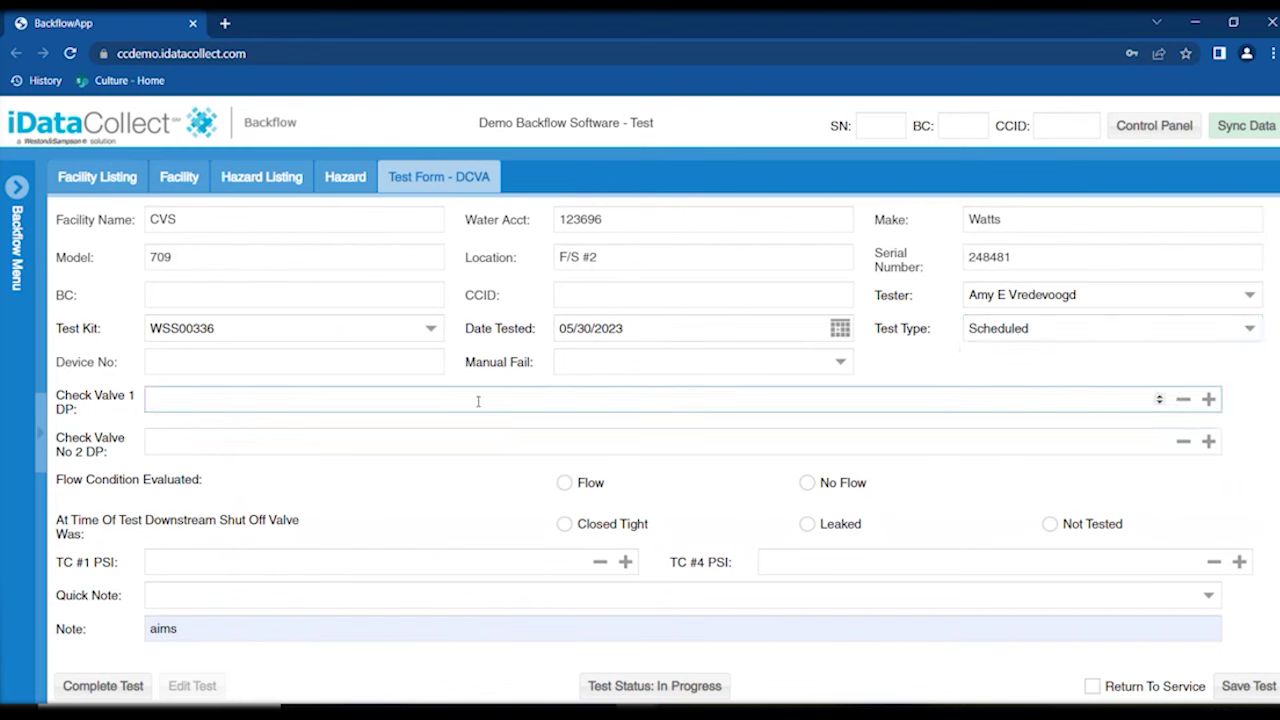
pyautogui.write('9.5')
pyautogui.click(409, 446)
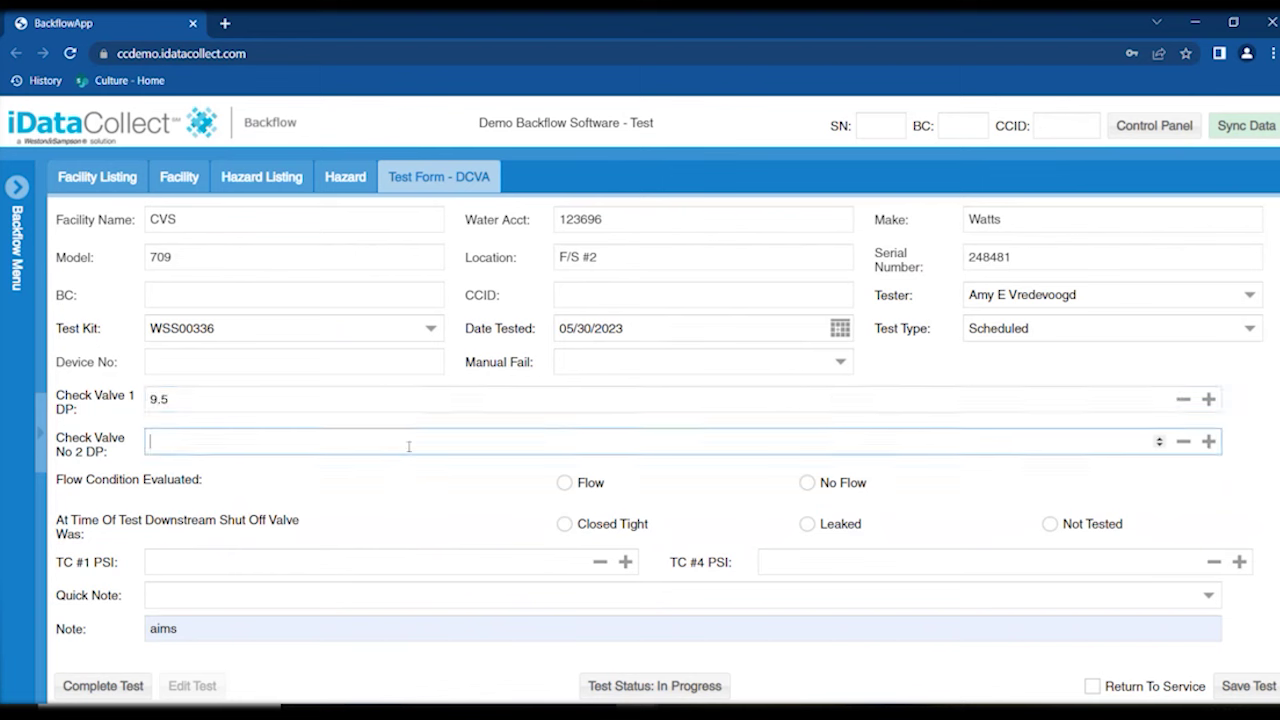
pyautogui.write('3.9')
pyautogui.click(808, 483)
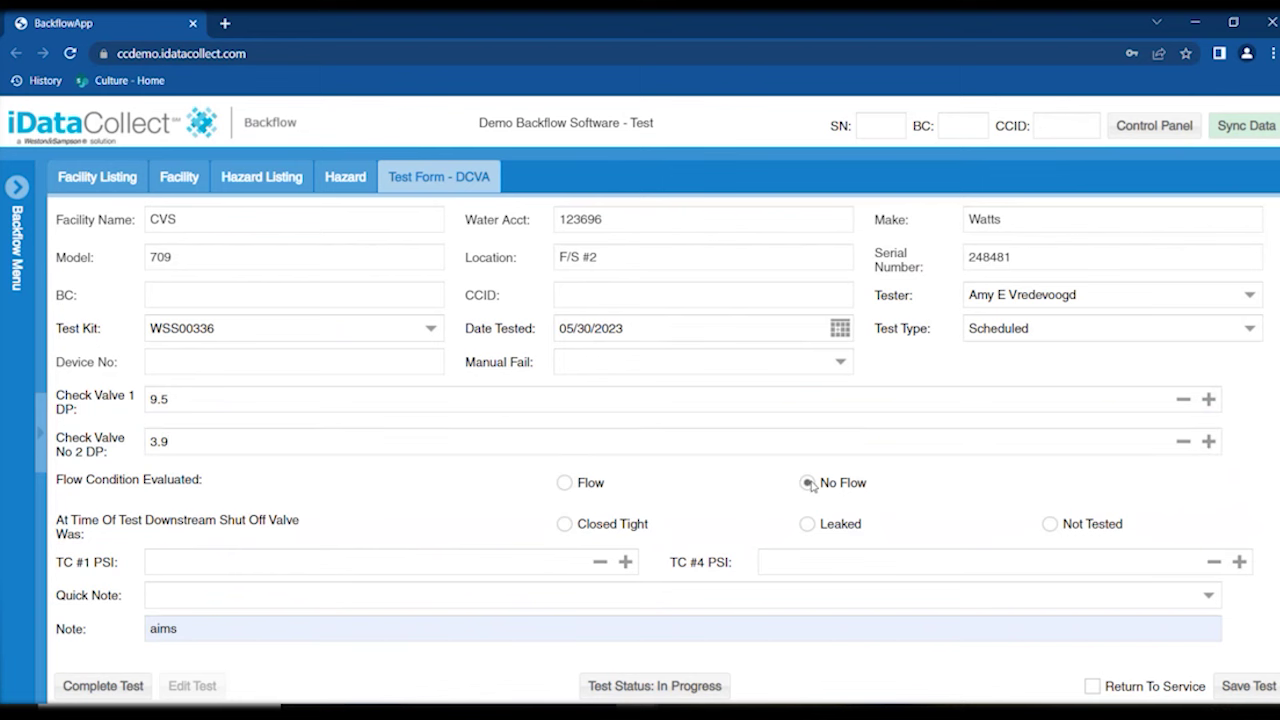
pyautogui.click(564, 524)
# Enter TC #1 PSI 90 and TC #4 PSI 85
pyautogui.click(484, 566)
pyautogui.write('90')
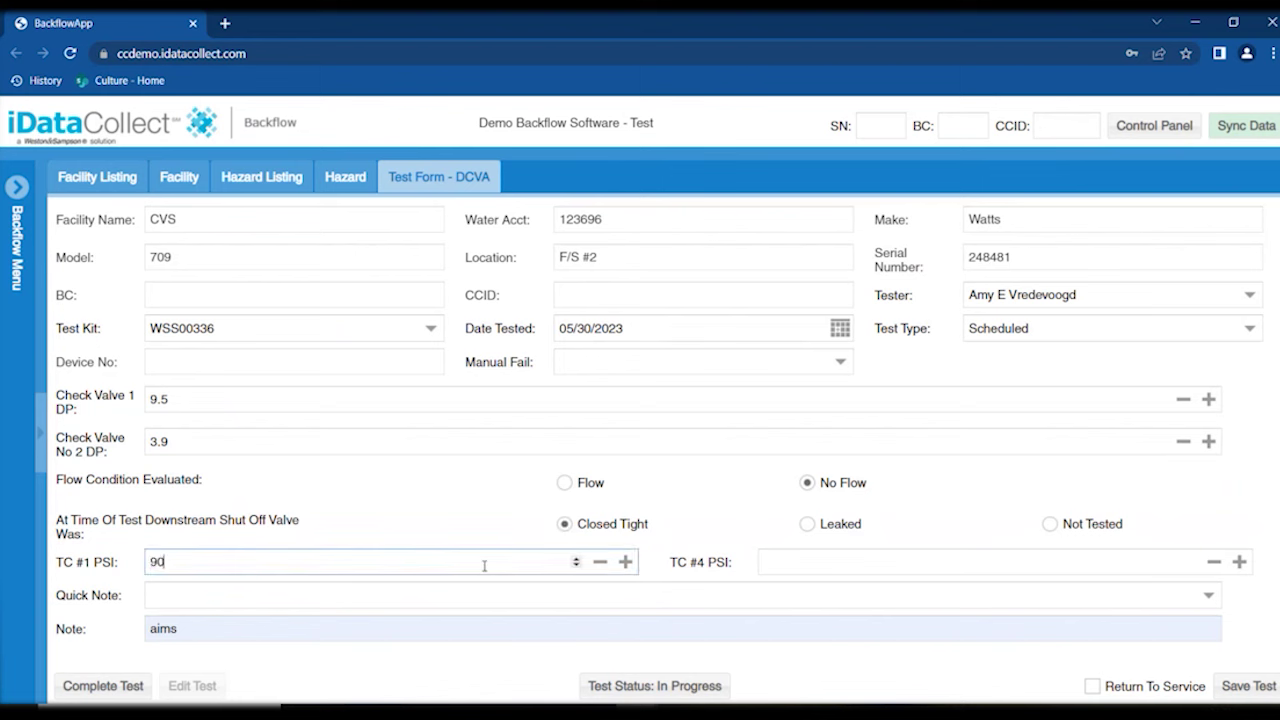
pyautogui.click(824, 561)
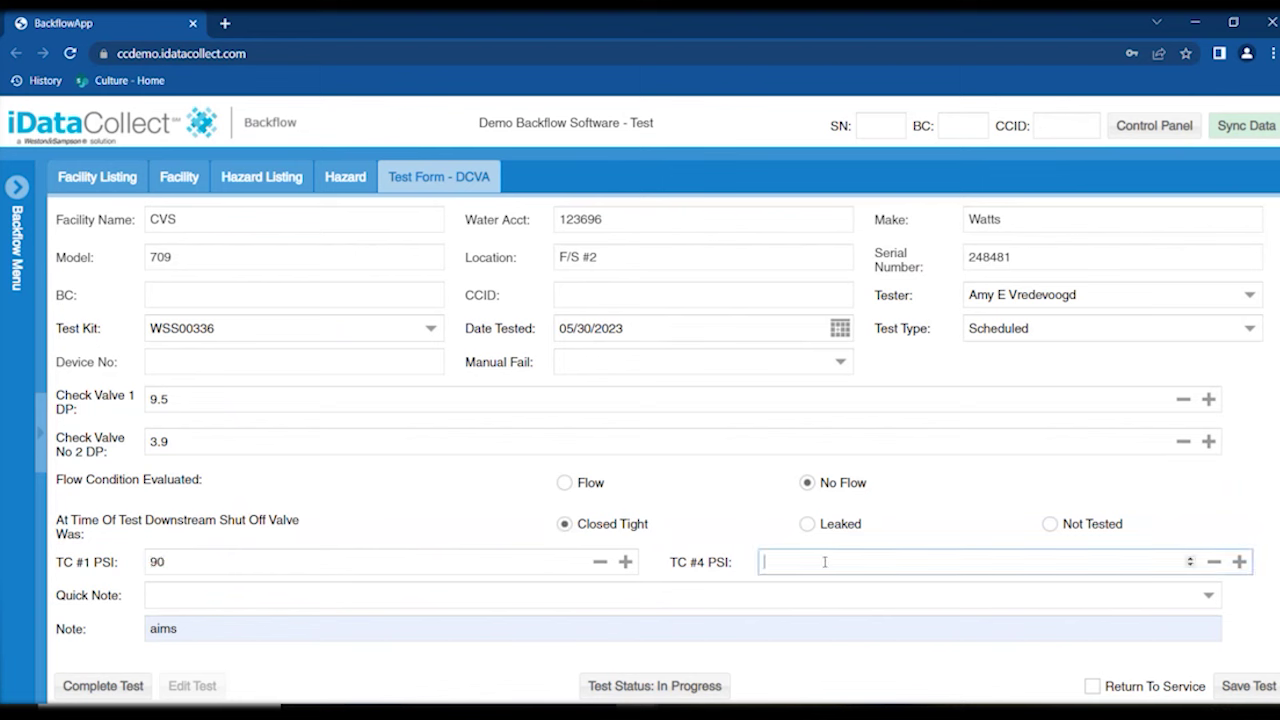
pyautogui.write('85')
# Delete the old note text, leaving the quick notes unused
pyautogui.click(261, 626)
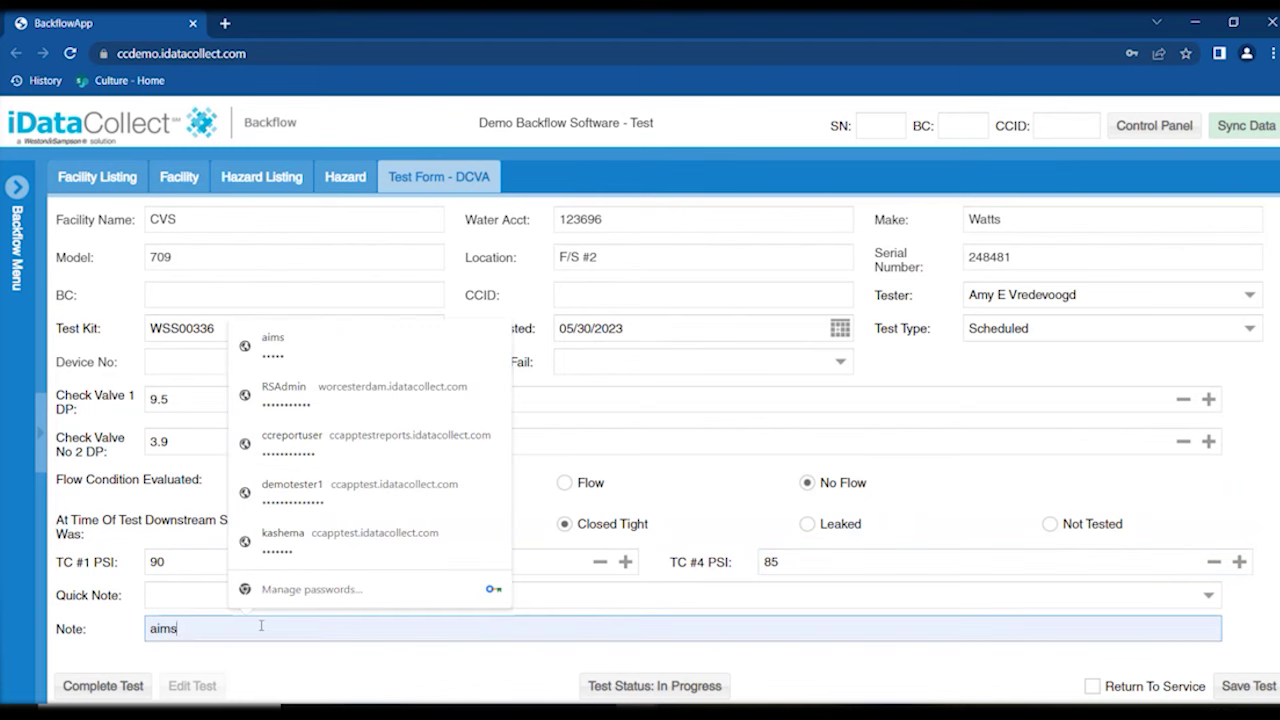
pyautogui.press('BackSpace')
pyautogui.press('BackSpace')
pyautogui.press('BackSpace')
pyautogui.press('BackSpace')
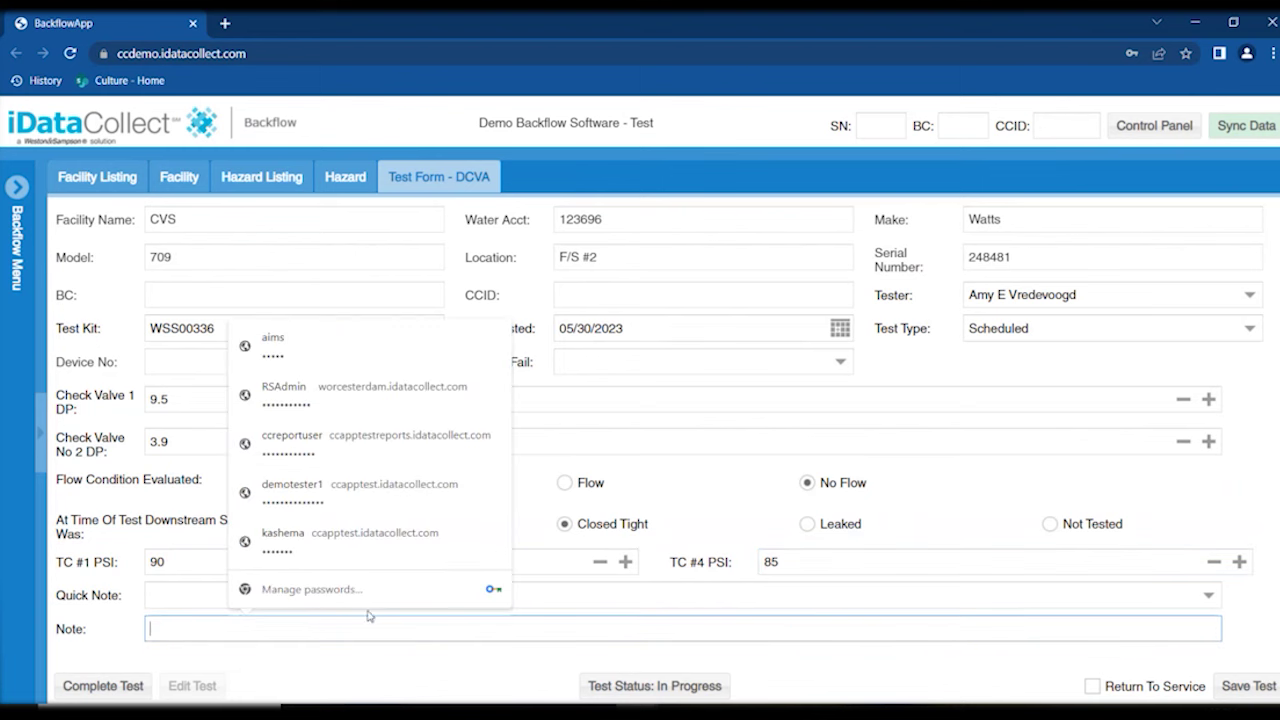
pyautogui.click(562, 604)
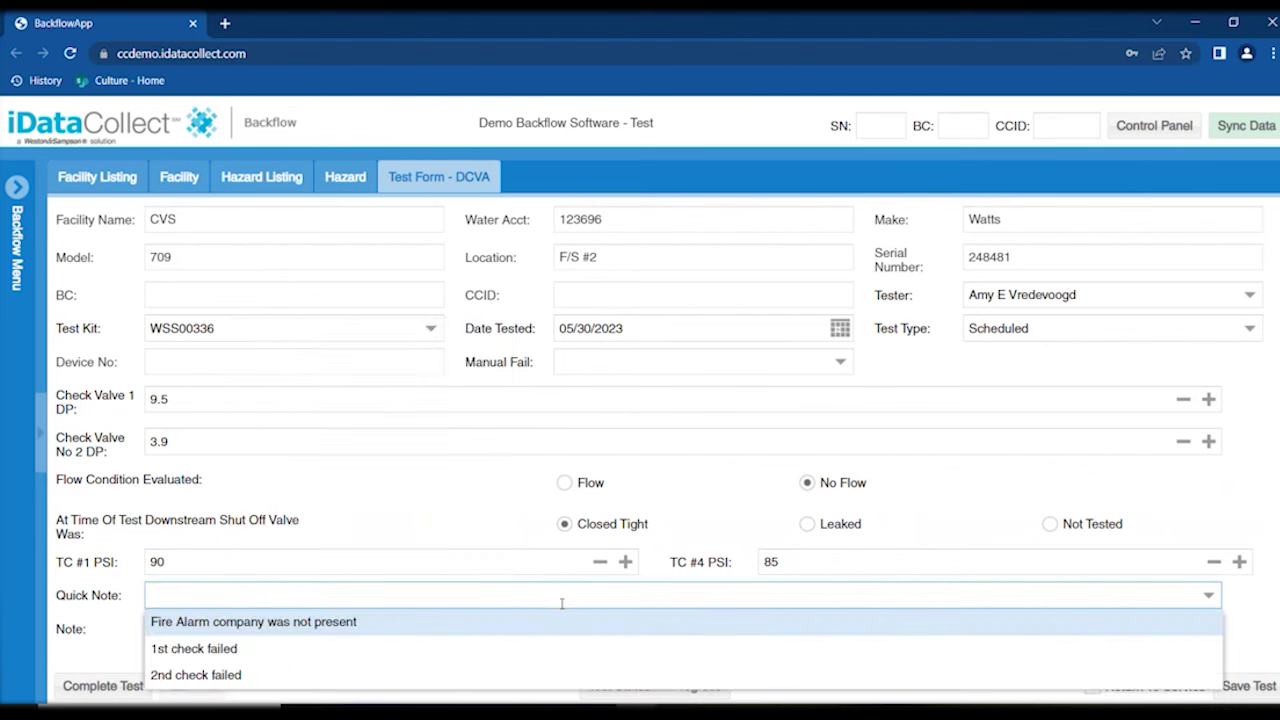
pyautogui.click(918, 516)
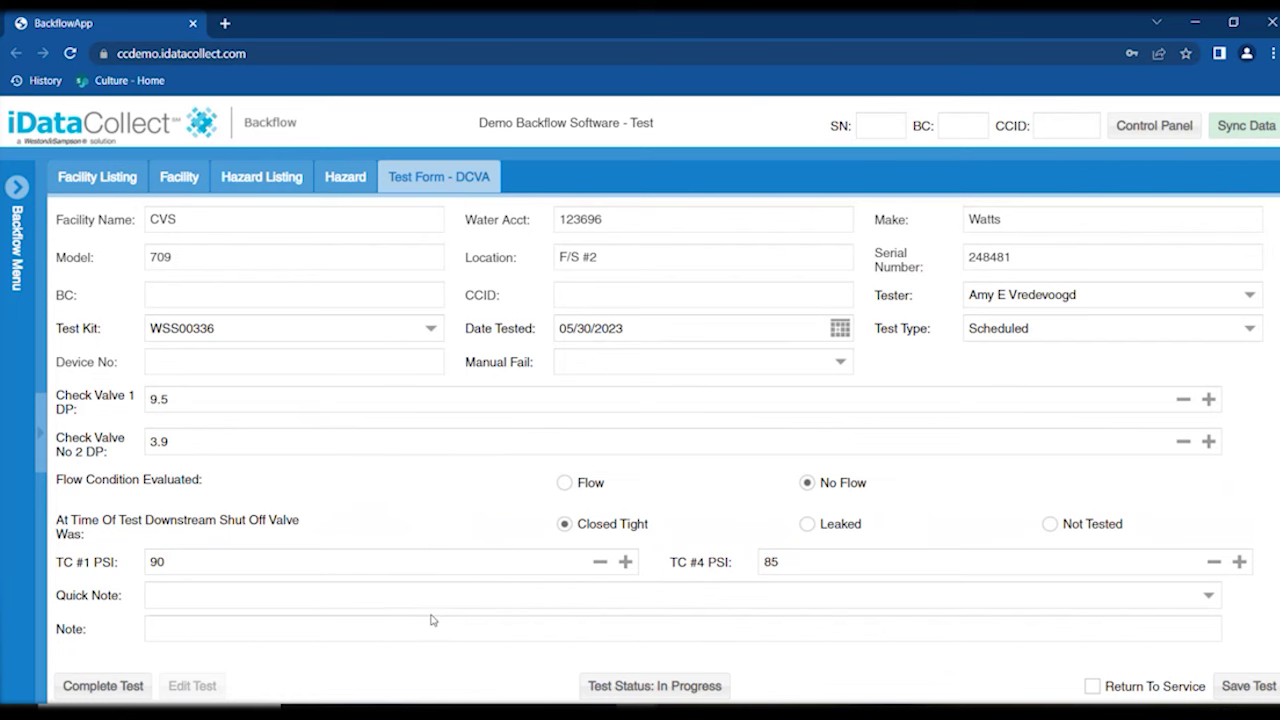
# Complete the DCVA test as Pass, mark it Return To Service, save, and decline Chrome's address prompt
pyautogui.click(95, 690)
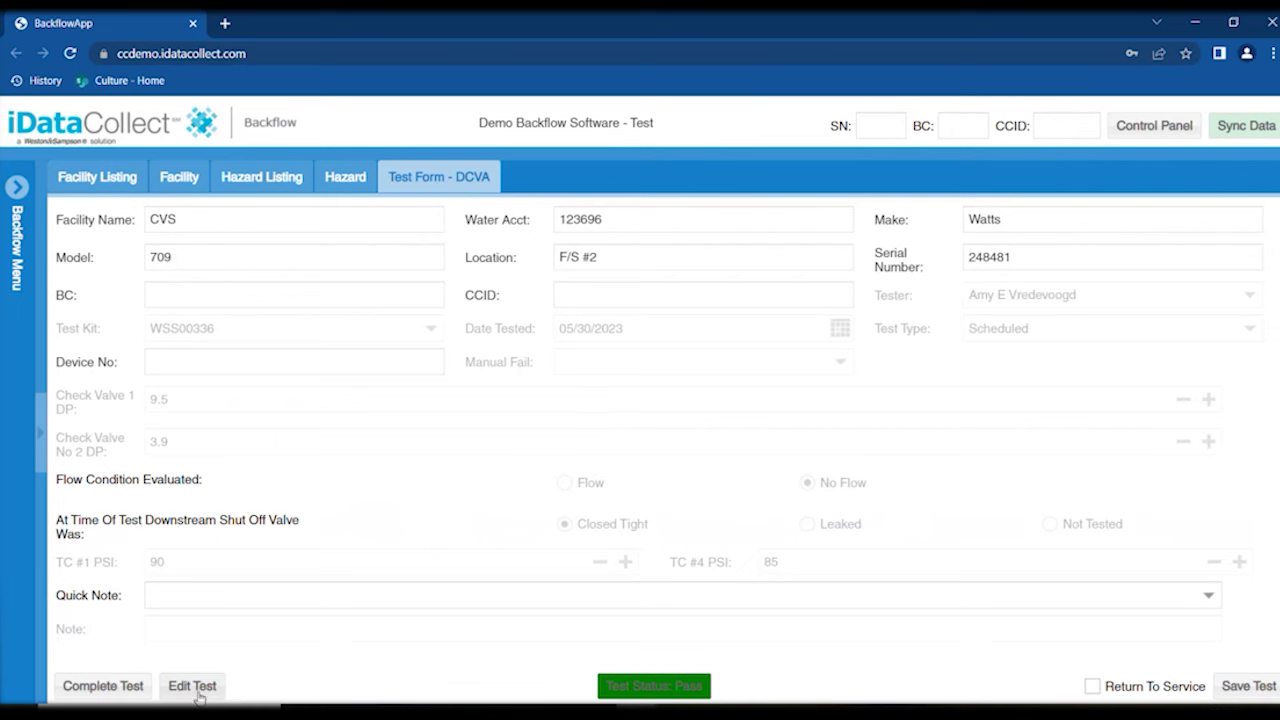
pyautogui.click(1093, 688)
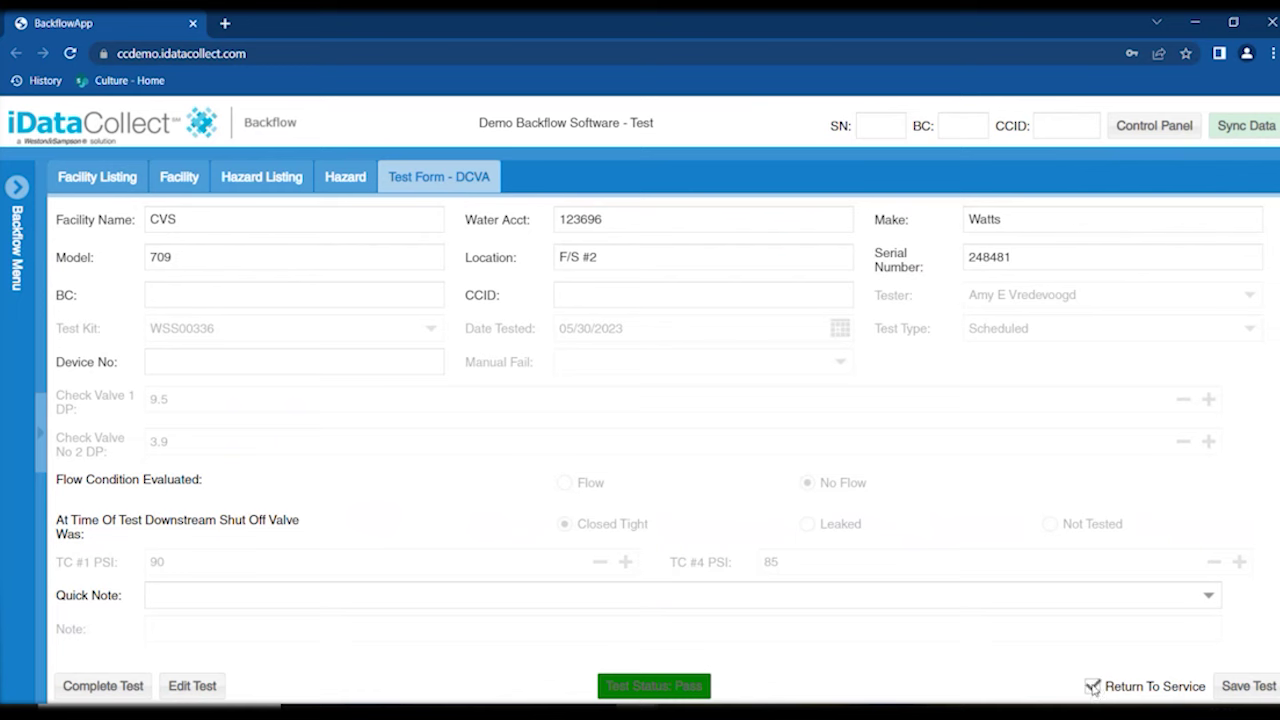
pyautogui.click(1238, 695)
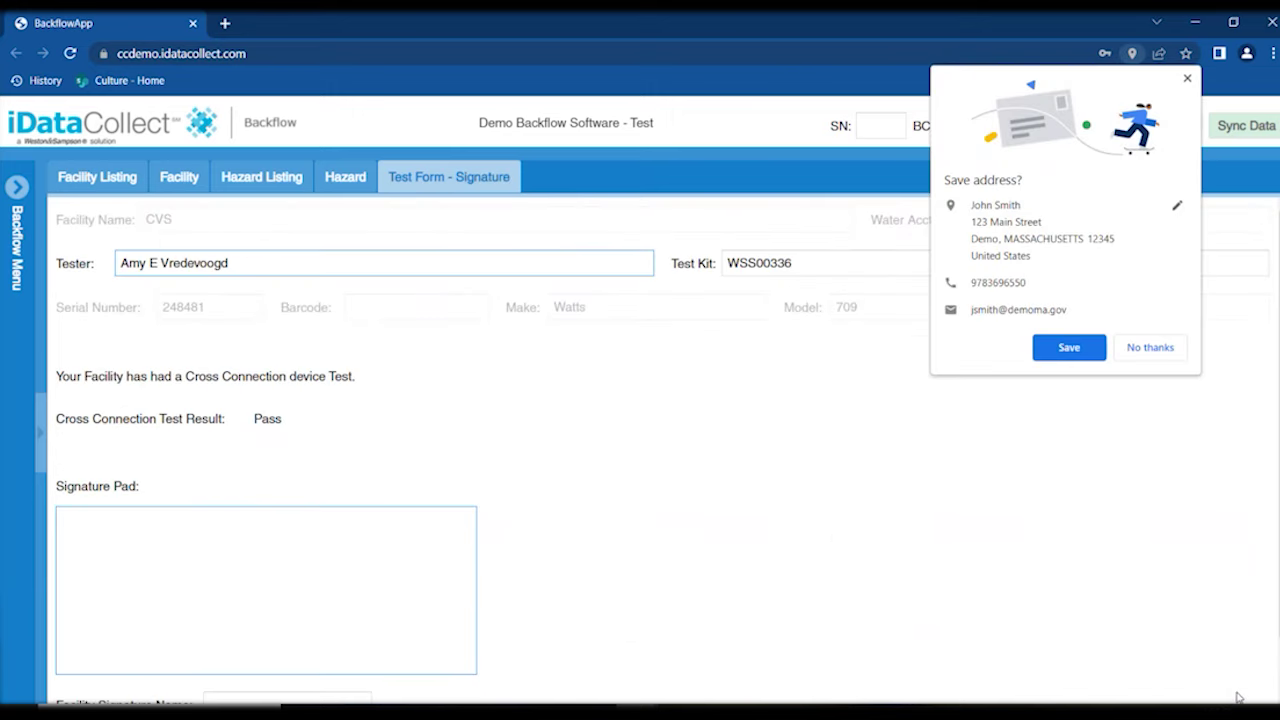
pyautogui.click(1152, 353)
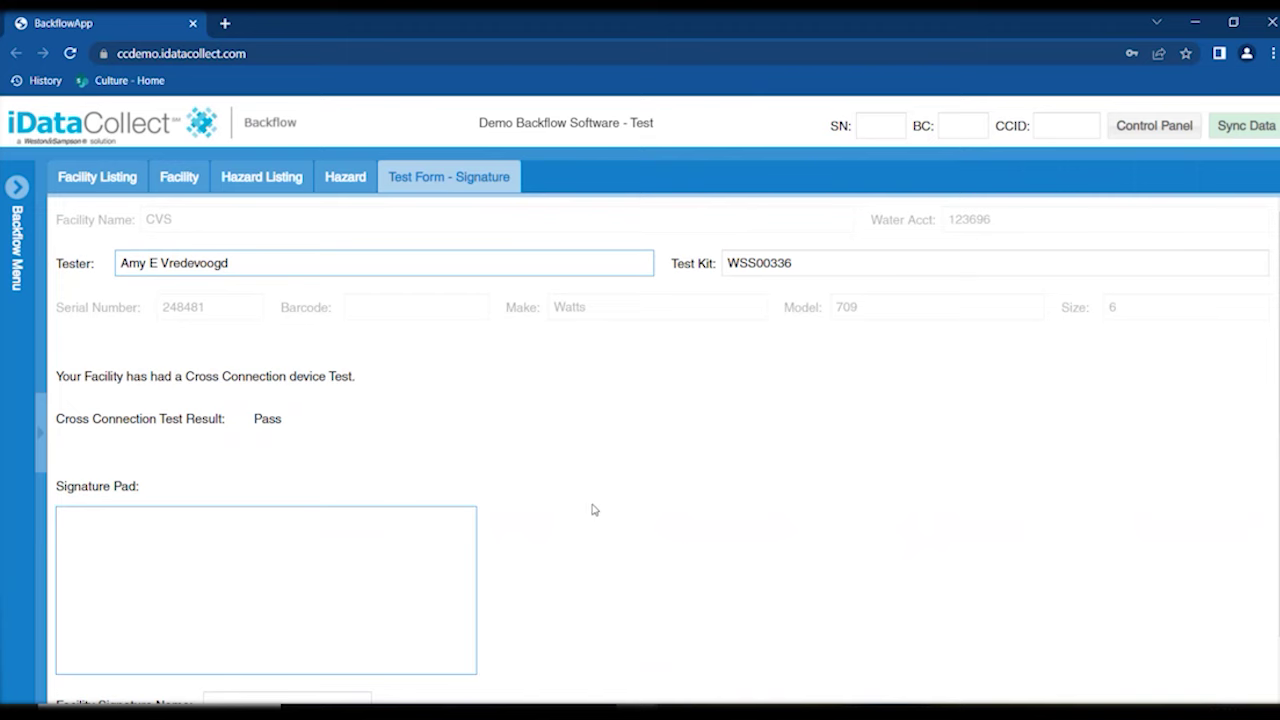
# Draw the facility signature on the pad, enter the signer's name, and save the signature
pyautogui.scroll(-2, 592, 510)
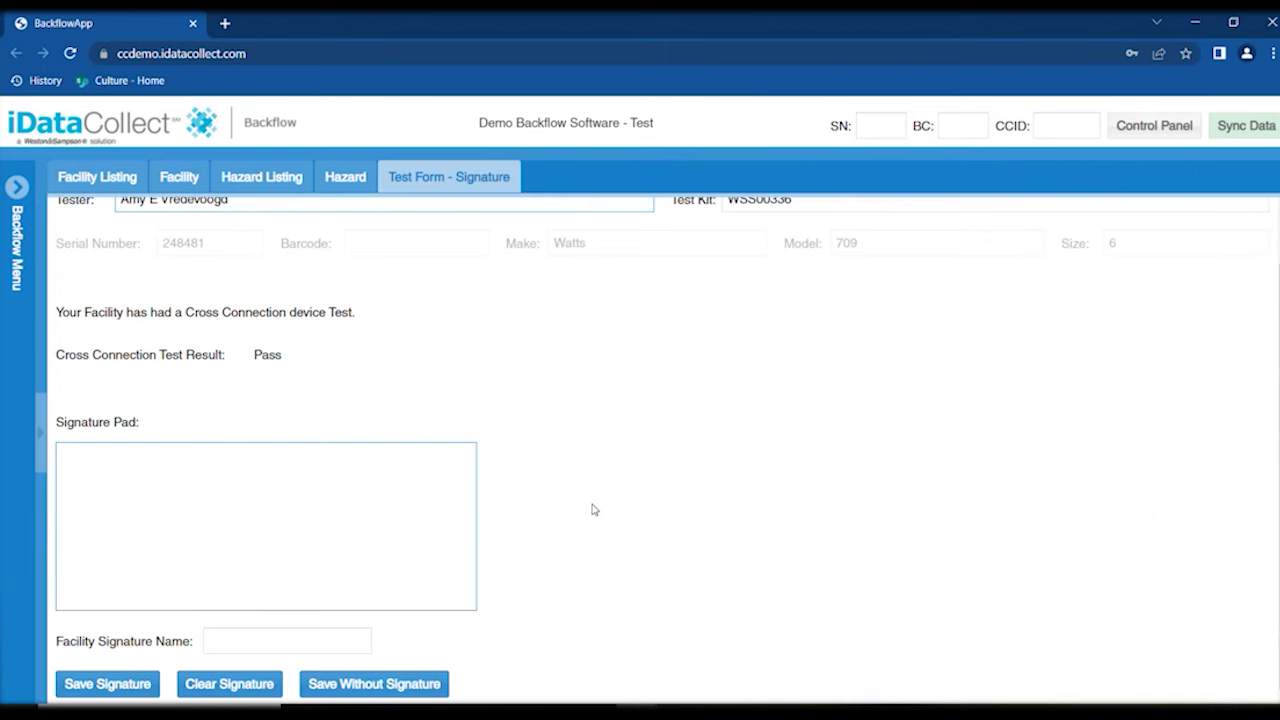
pyautogui.scroll(1, 592, 510)
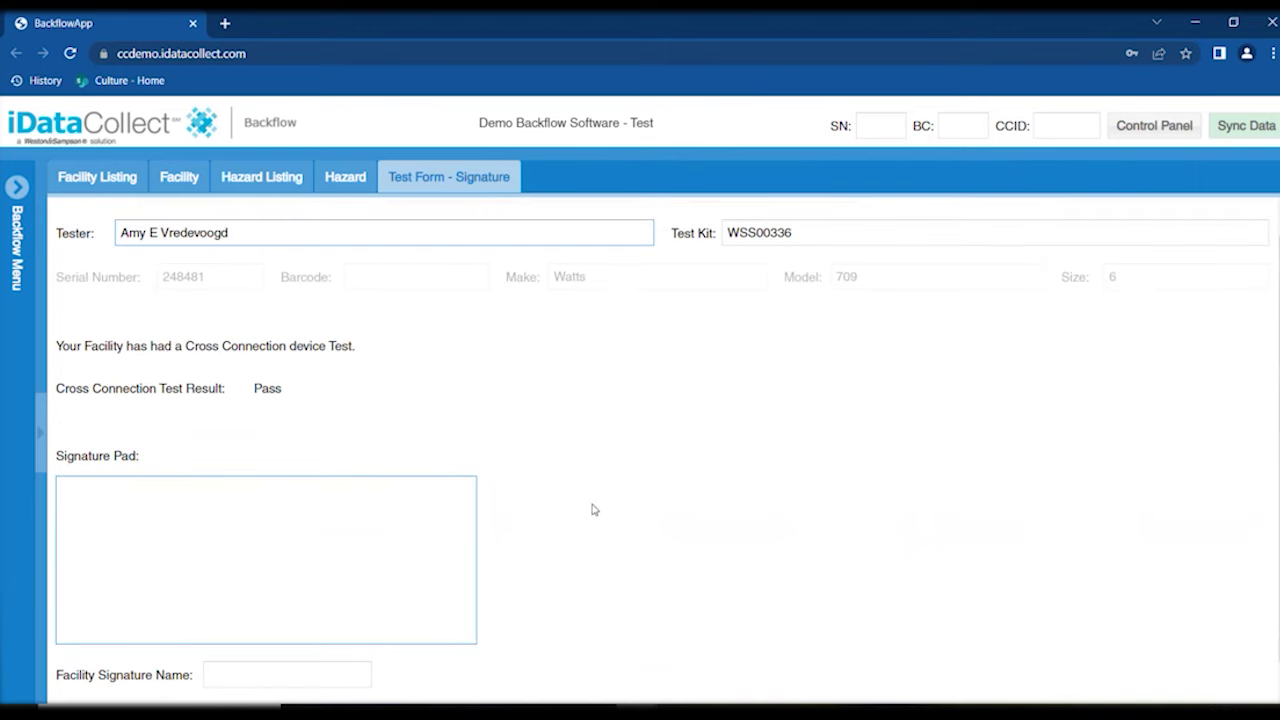
pyautogui.scroll(1, 592, 510)
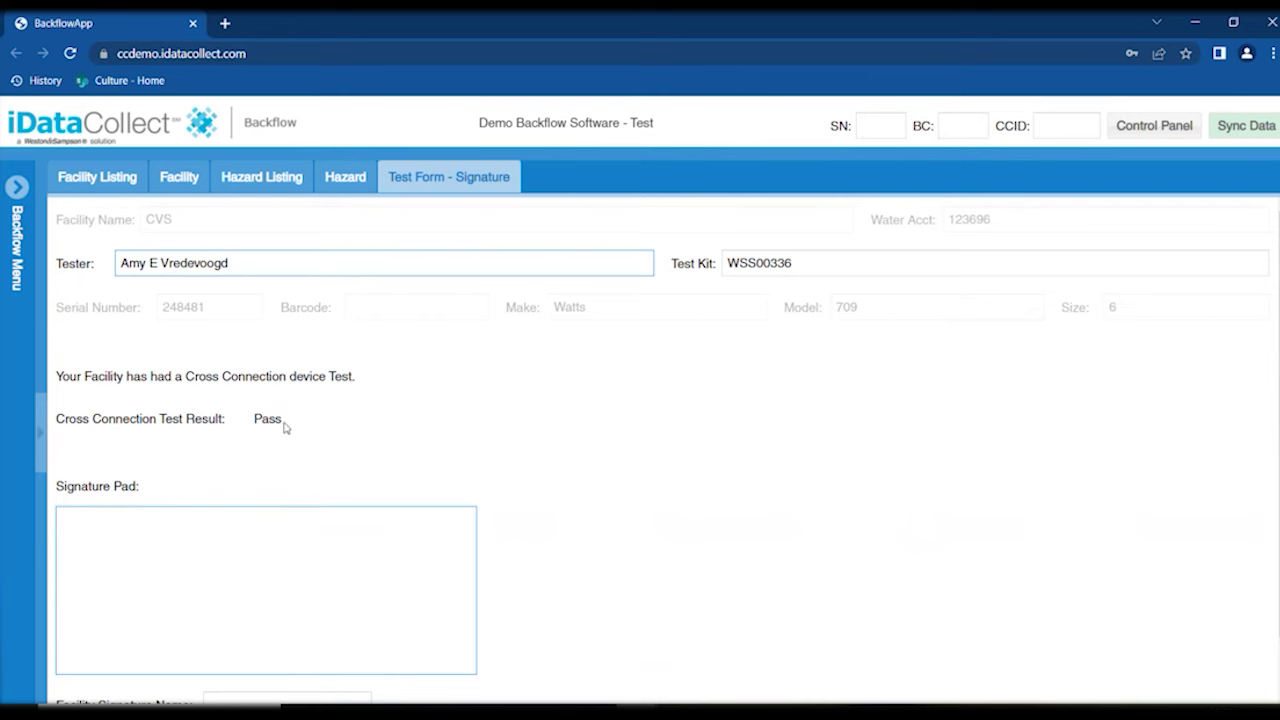
pyautogui.scroll(-2, 543, 481)
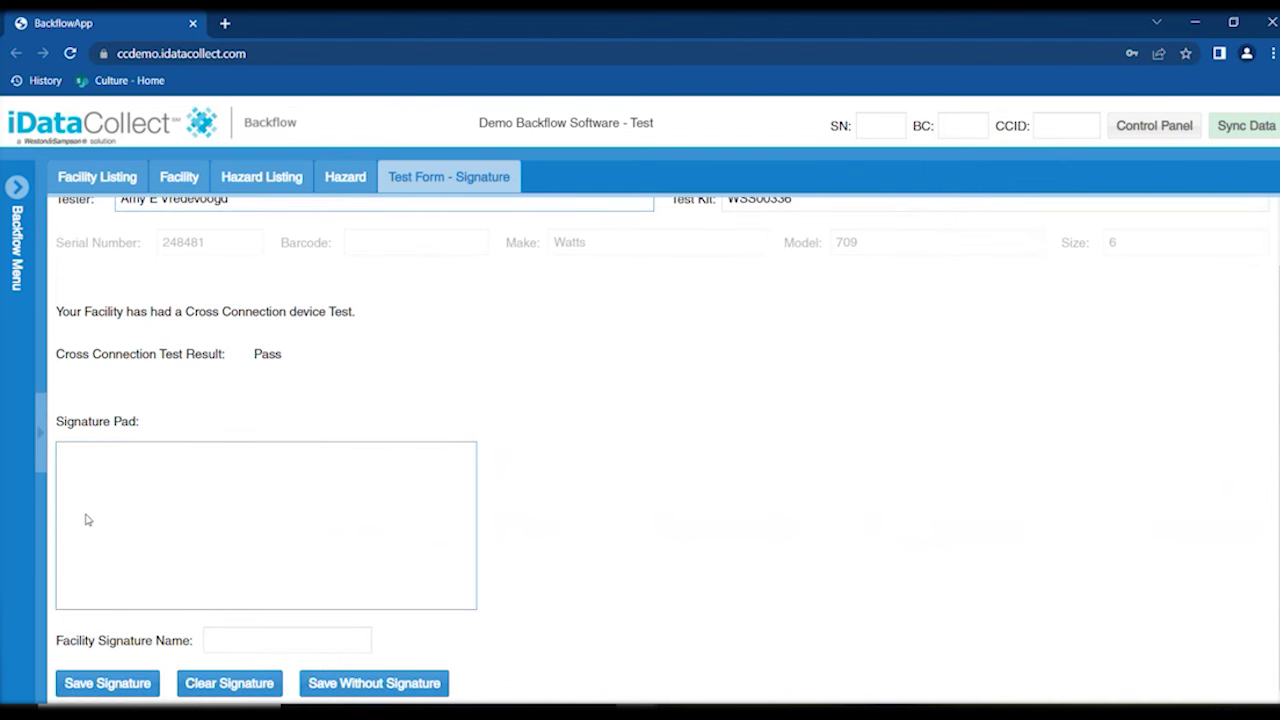
pyautogui.moveTo(87, 519)
pyautogui.mouseDown()
pyautogui.moveTo(103, 513)
pyautogui.moveTo(112, 563)
pyautogui.moveTo(145, 533)
pyautogui.moveTo(167, 567)
pyautogui.moveTo(172, 546)
pyautogui.moveTo(188, 566)
pyautogui.moveTo(203, 545)
pyautogui.moveTo(236, 572)
pyautogui.moveTo(257, 557)
pyautogui.moveTo(286, 571)
pyautogui.mouseUp()
pyautogui.write('Mark')
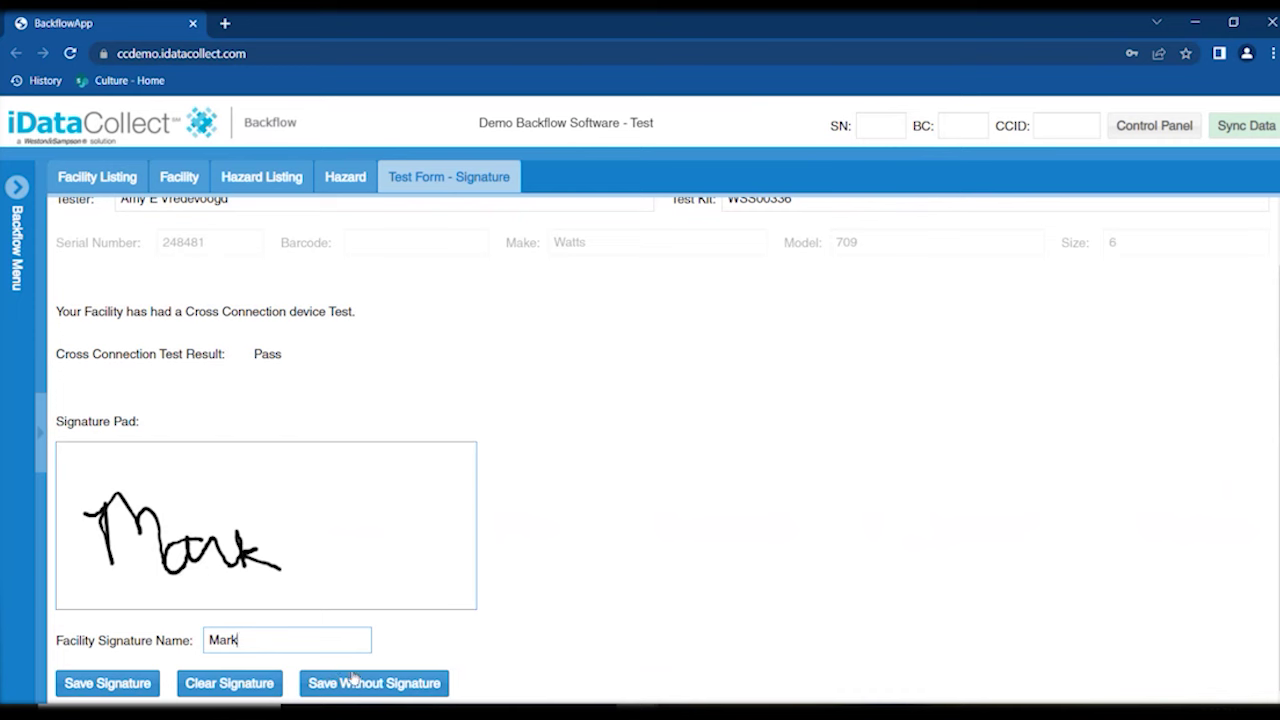
pyautogui.click(112, 684)
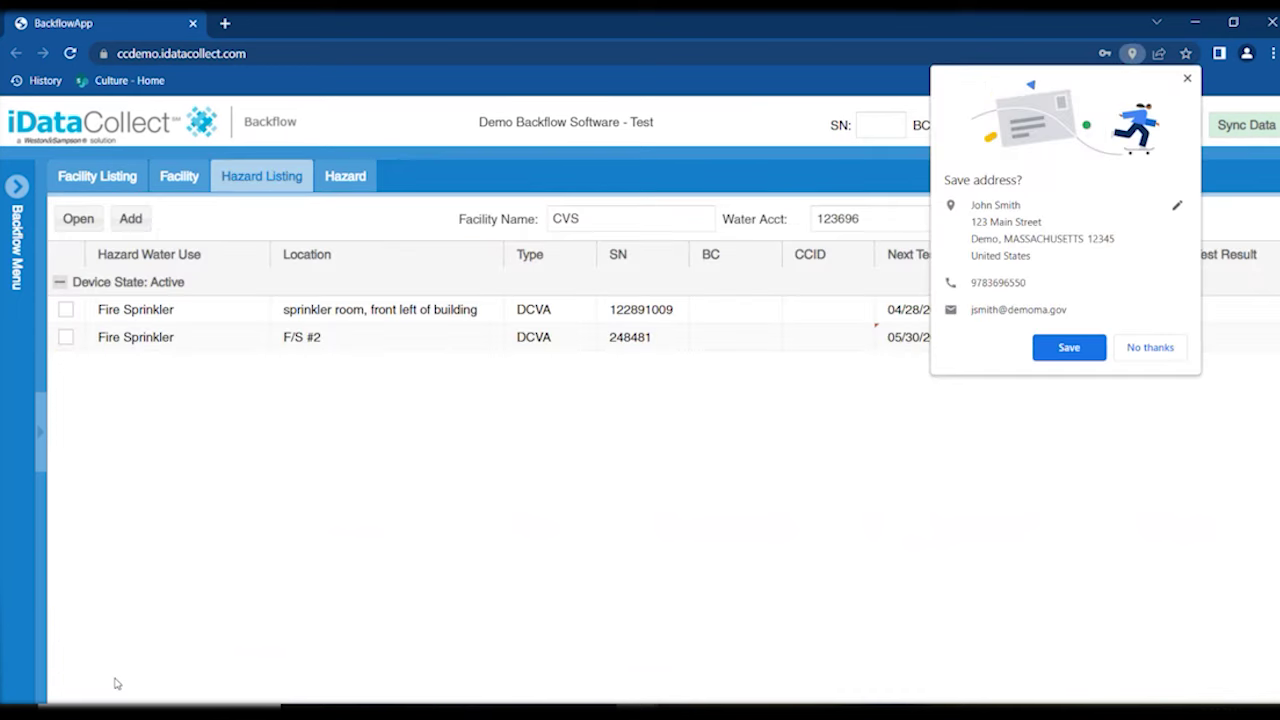
# Decline Chrome's save-address prompt to reveal the 05/30/2023 Pass result in the hazard listing
pyautogui.click(1140, 348)
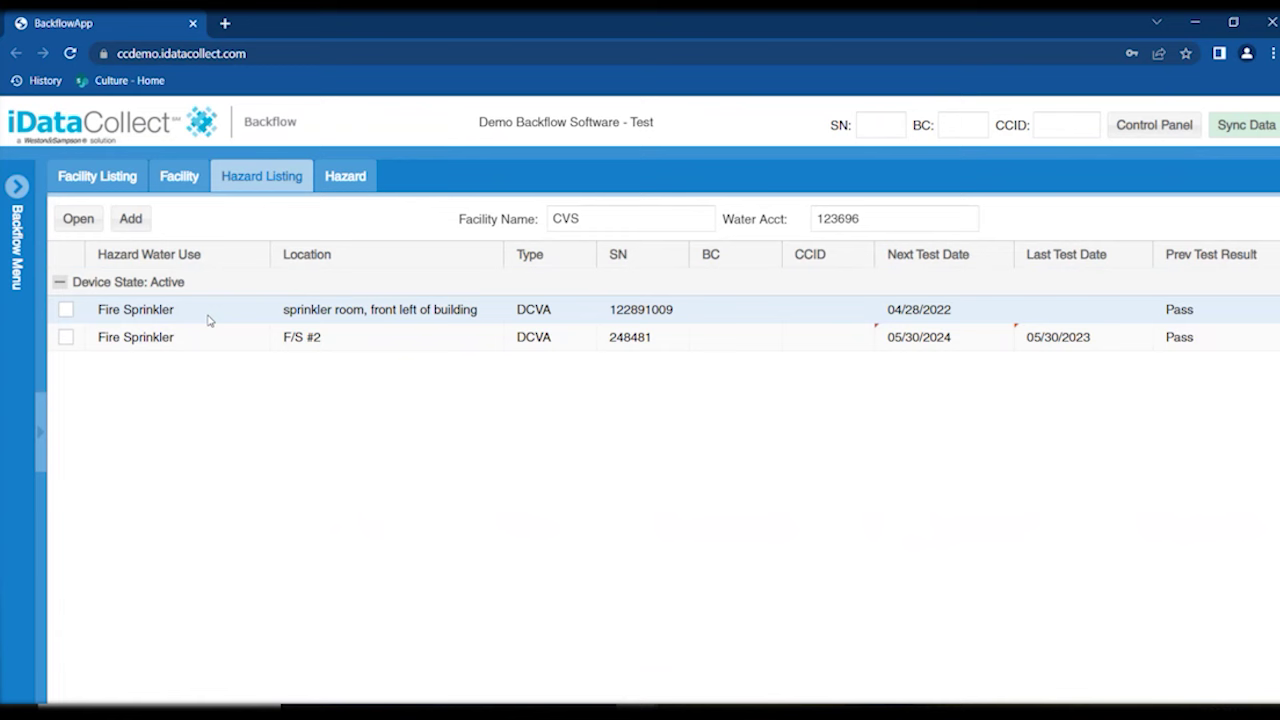
# Open the McDonald's work item from the Control Panel and go to its Survey Form
pyautogui.click(1129, 127)
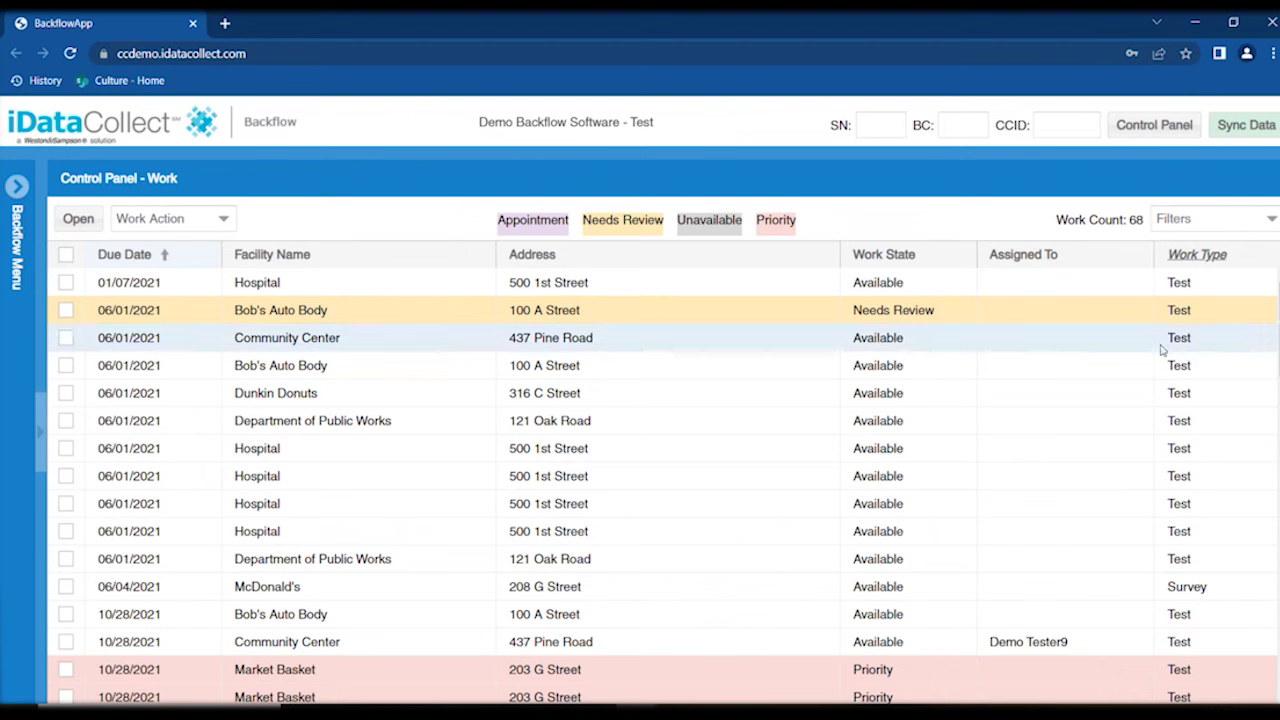
pyautogui.click(997, 582)
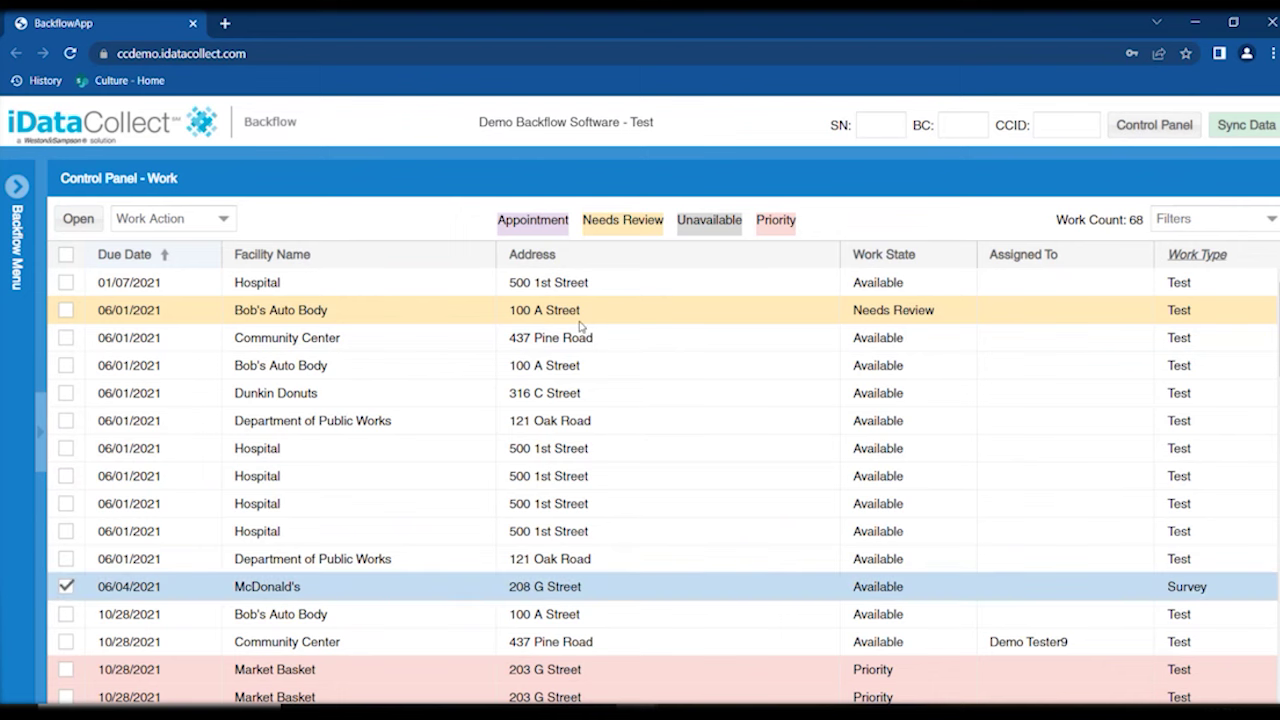
pyautogui.click(80, 220)
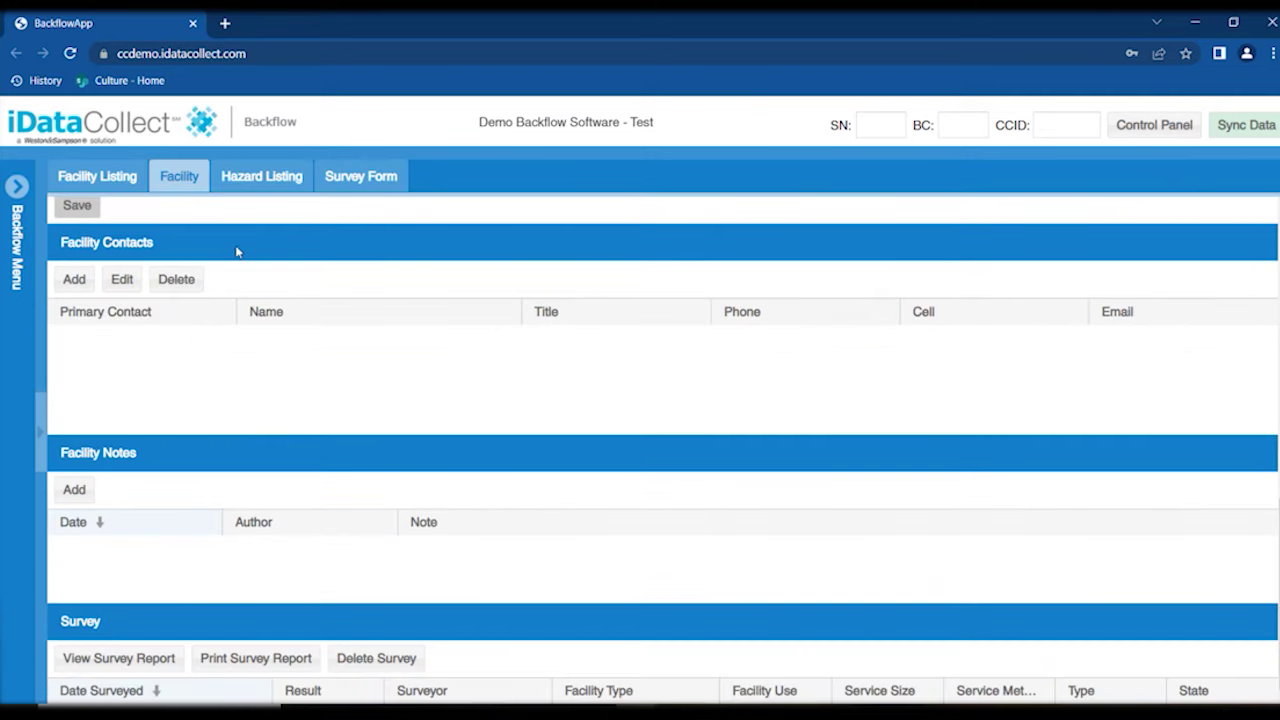
pyautogui.scroll(2, 350, 316)
pyautogui.scroll(6, 350, 316)
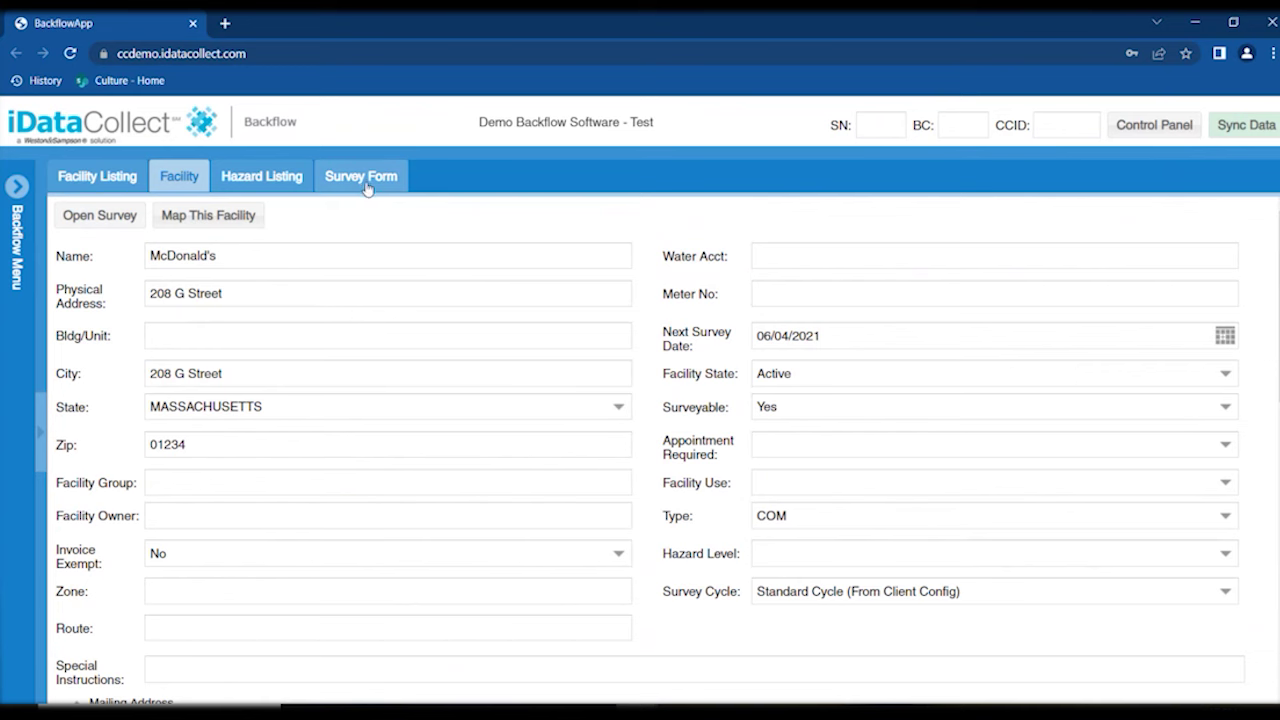
pyautogui.click(361, 177)
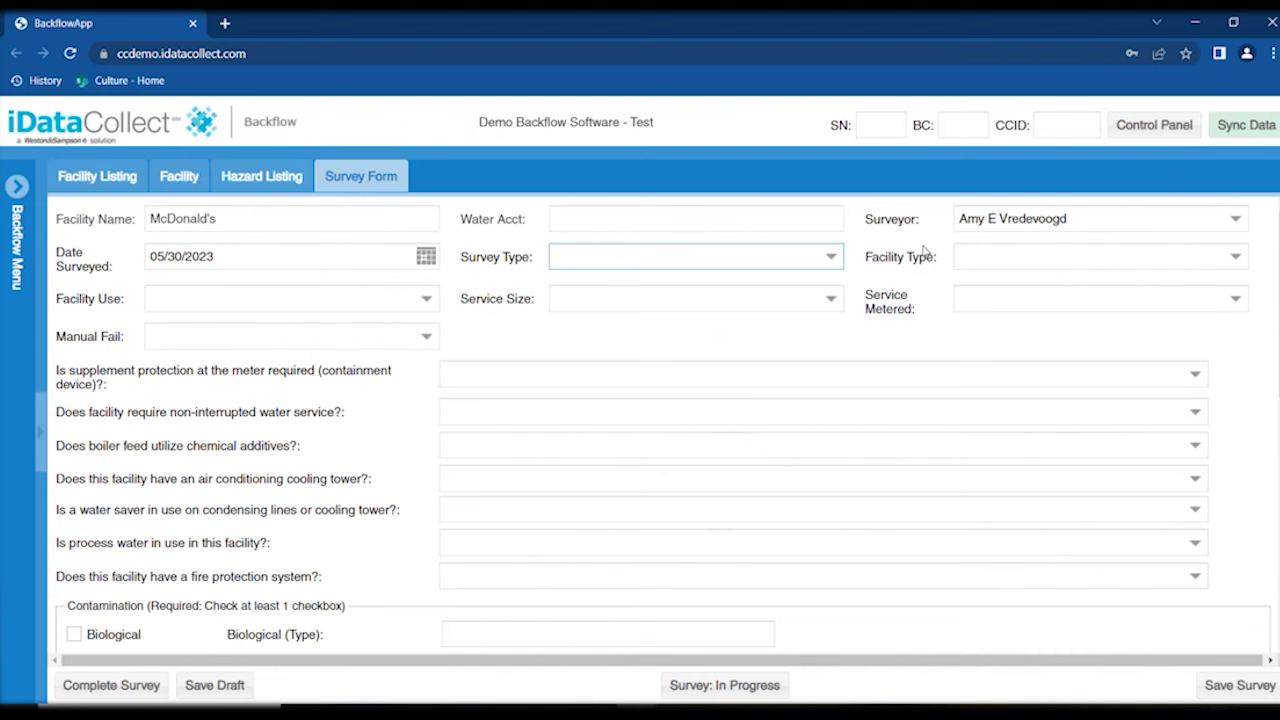
# Set the survey type to Scheduled Survey
pyautogui.click(829, 261)
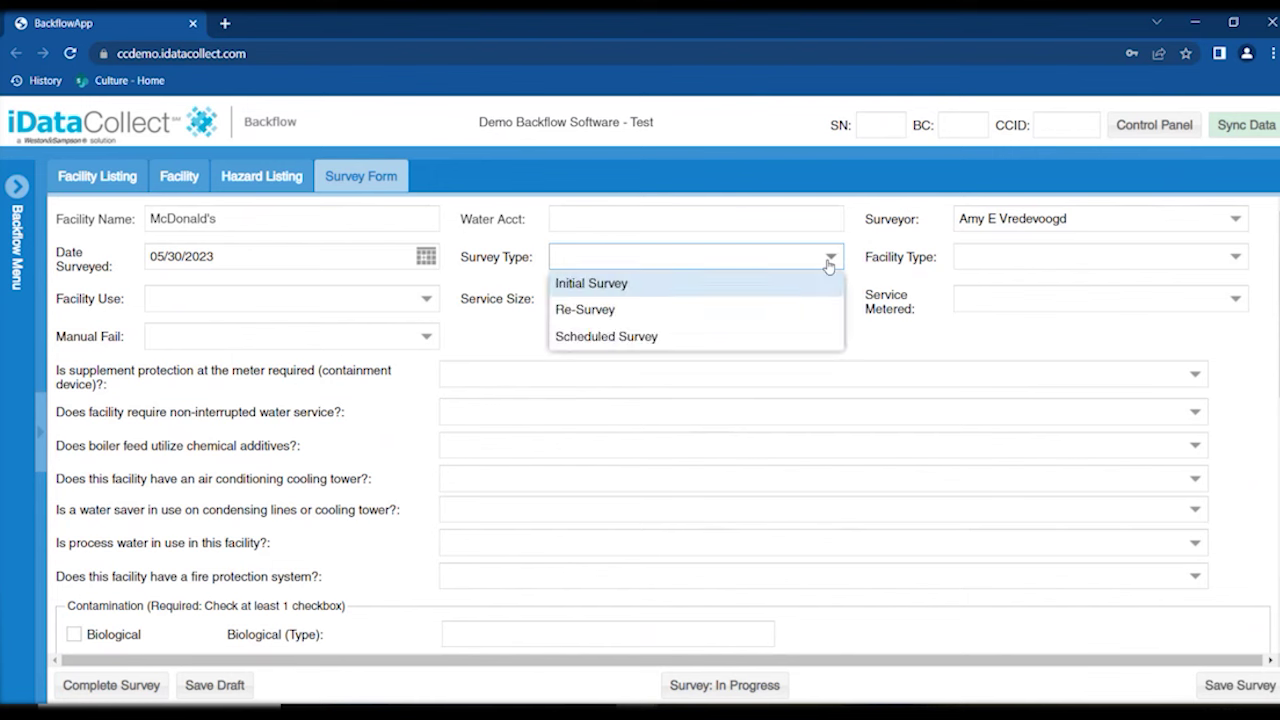
pyautogui.click(811, 340)
pyautogui.scroll(-1, 811, 349)
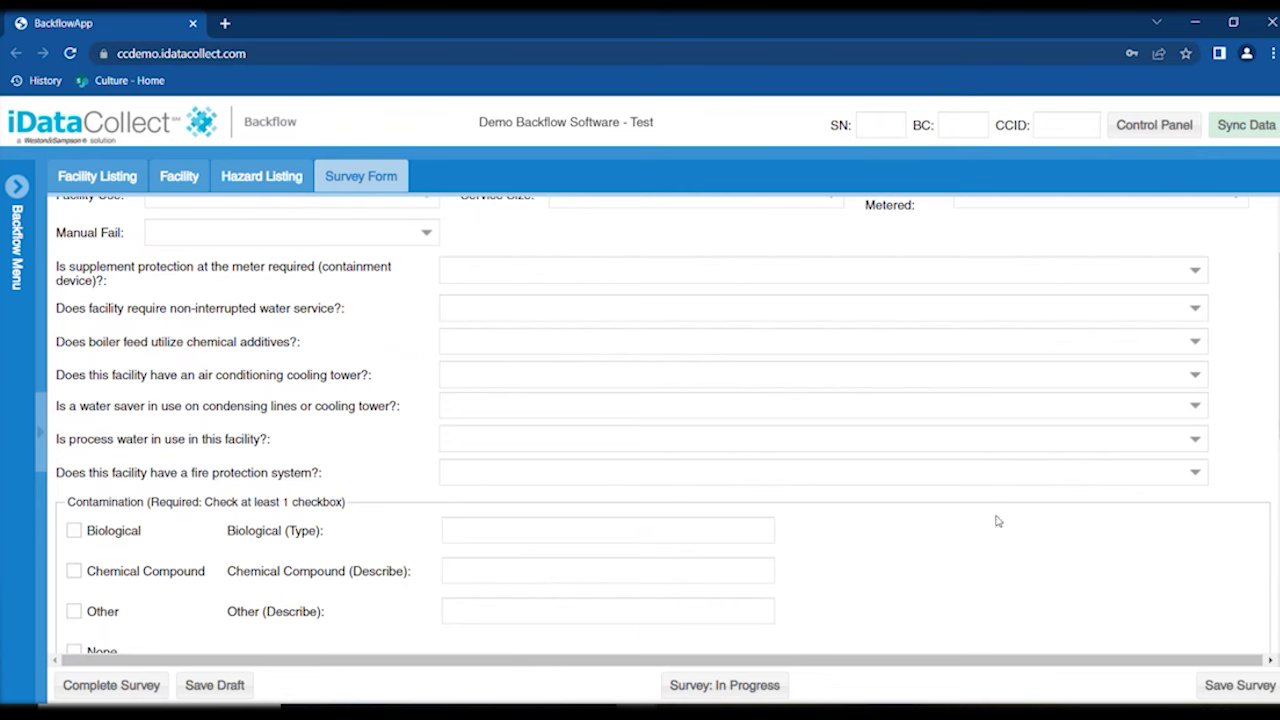
# Answer Yes to supplement protection at the meter and open the backflow device type list
pyautogui.click(1192, 274)
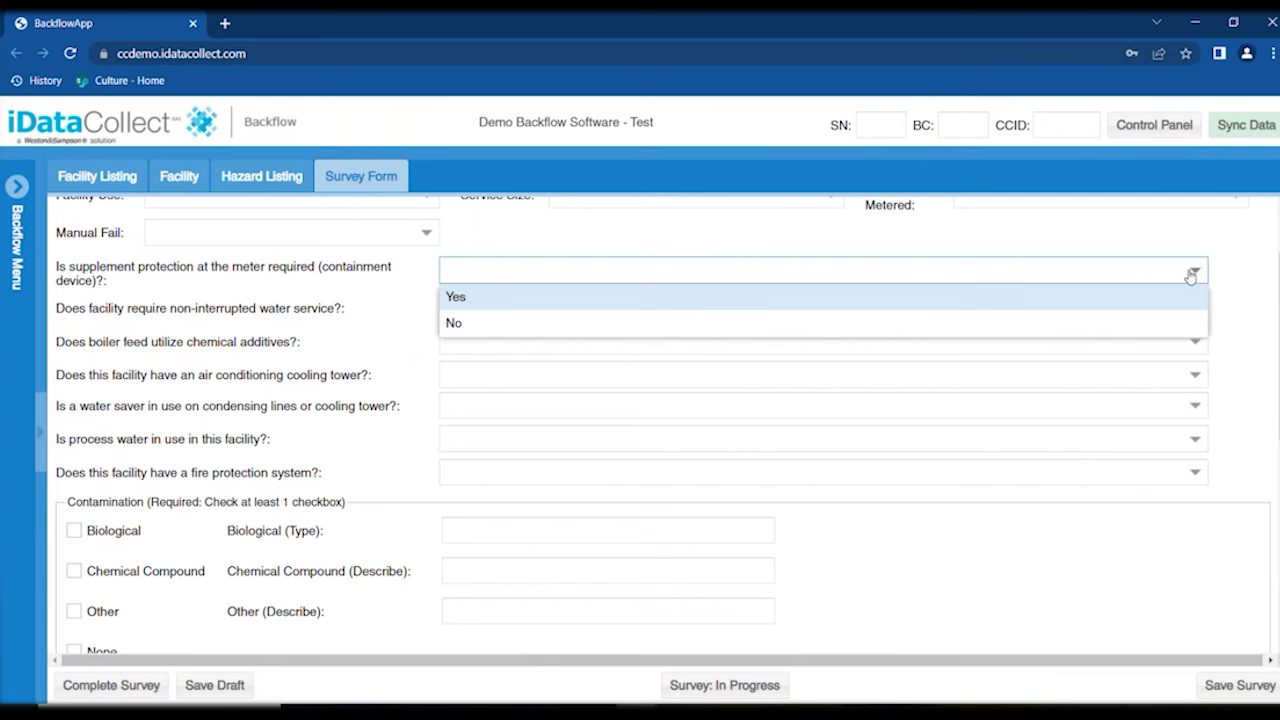
pyautogui.click(1182, 296)
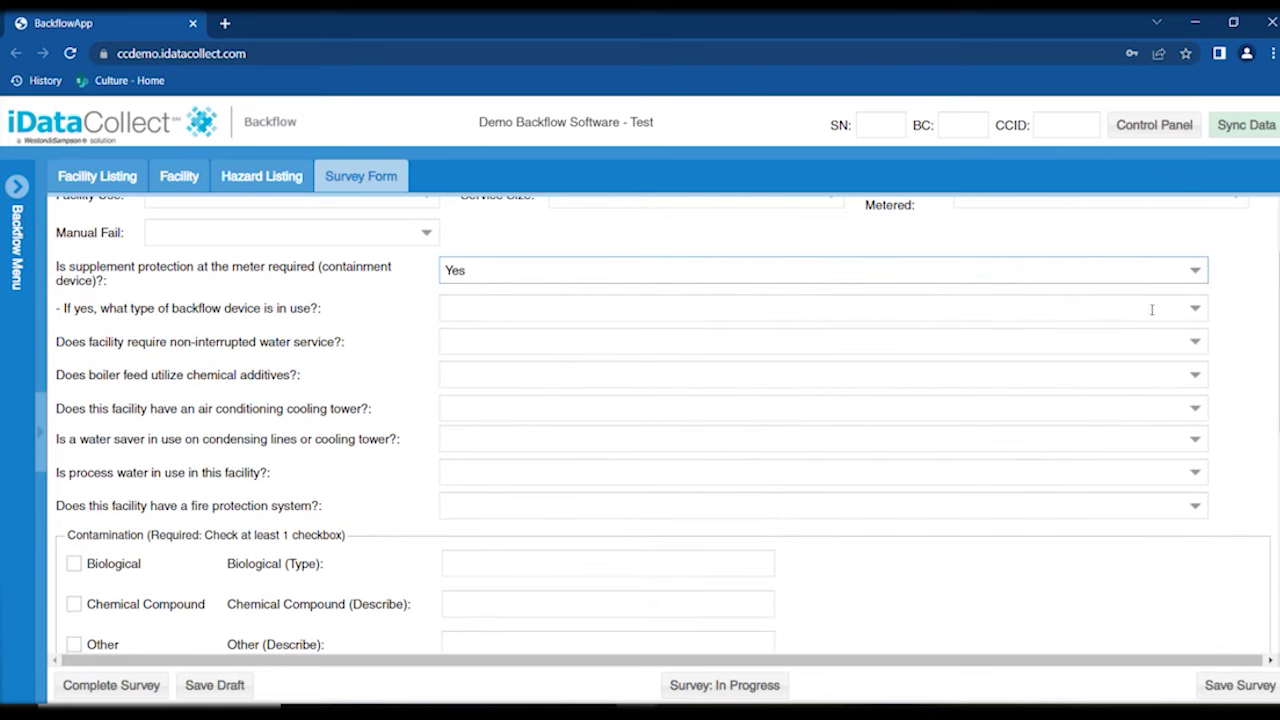
pyautogui.click(1195, 310)
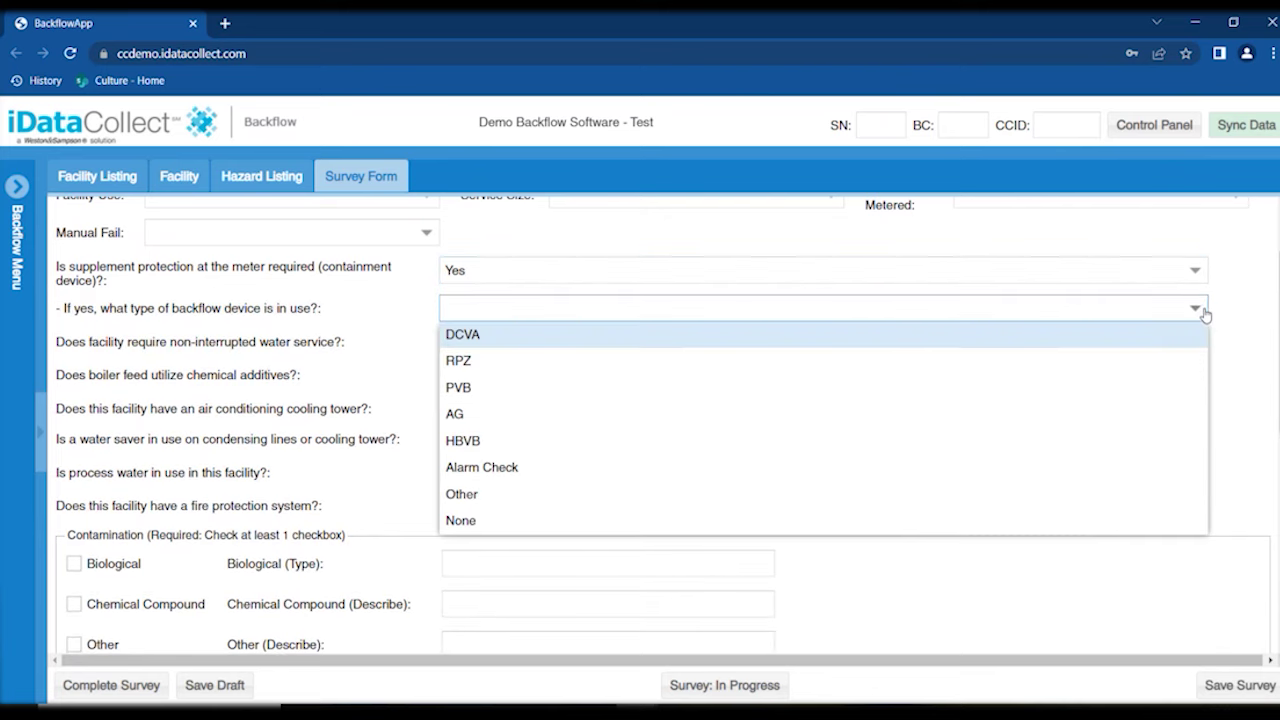
pyautogui.scroll(-1, 1236, 325)
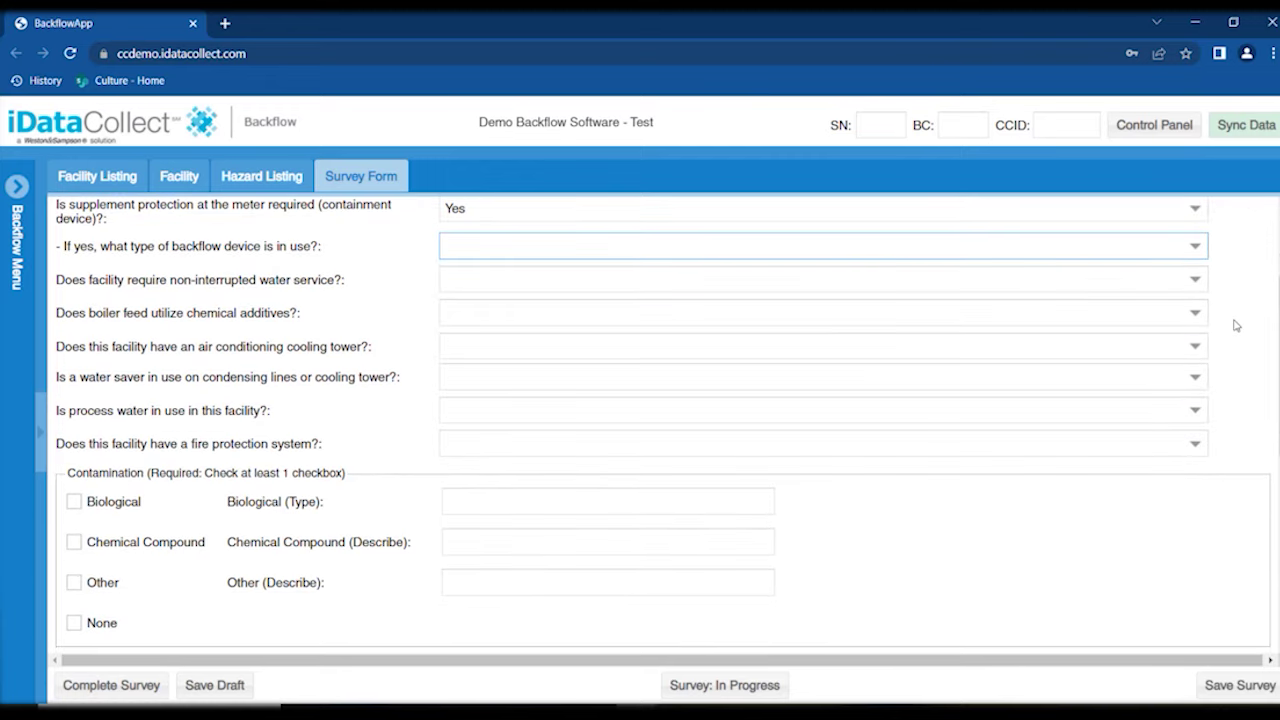
pyautogui.scroll(-3, 1236, 325)
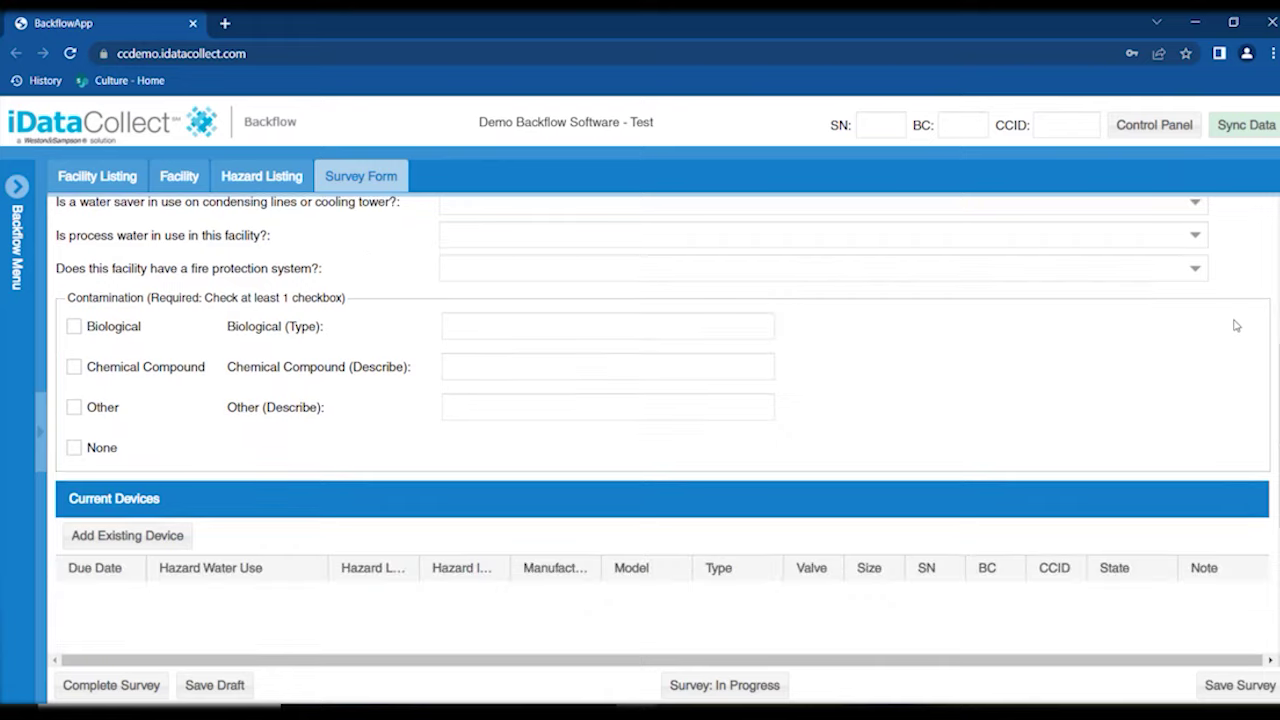
pyautogui.scroll(-1, 1236, 325)
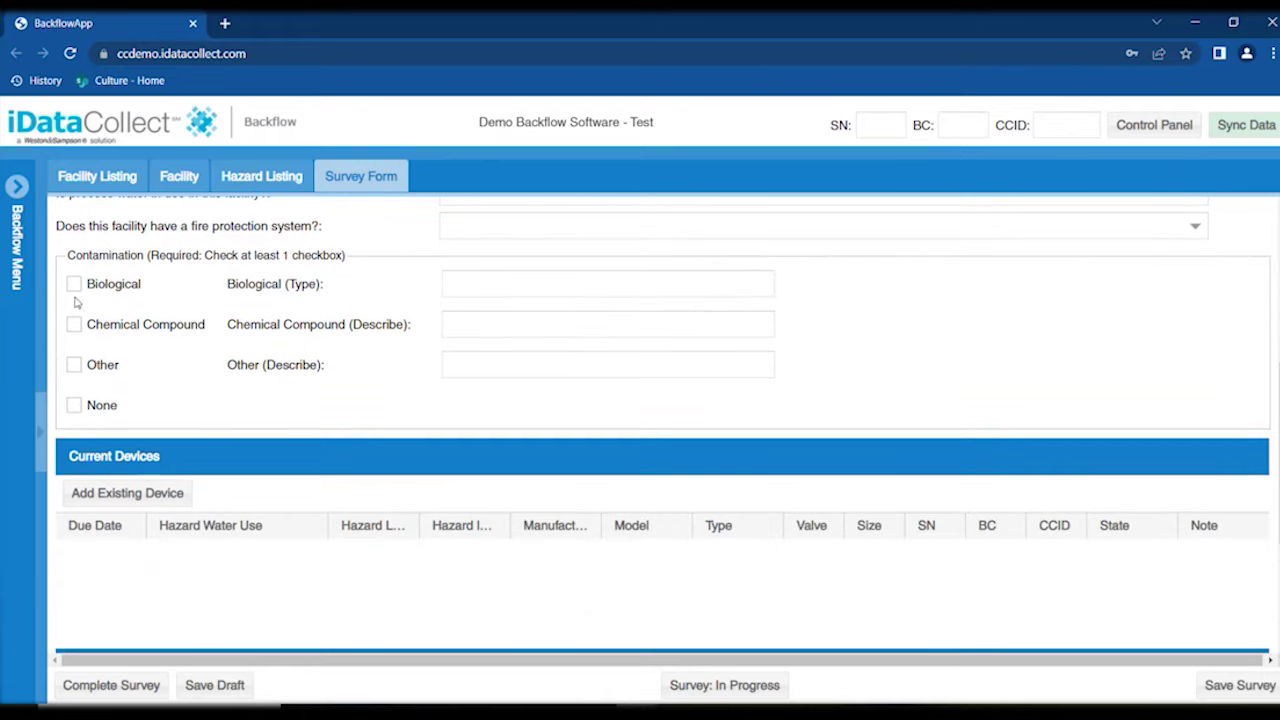
# Tick None under Contamination, scroll the survey, and return to the Control Panel
pyautogui.click(73, 406)
pyautogui.scroll(-3, 905, 382)
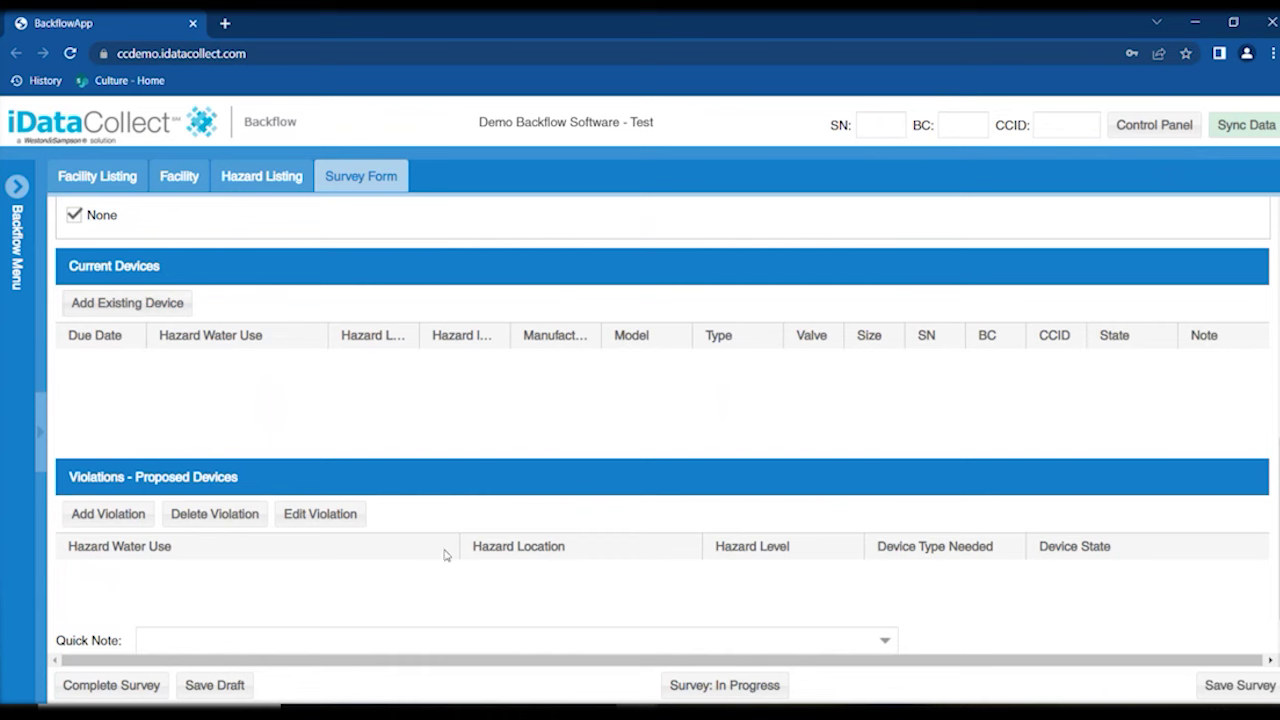
pyautogui.scroll(-1, 443, 571)
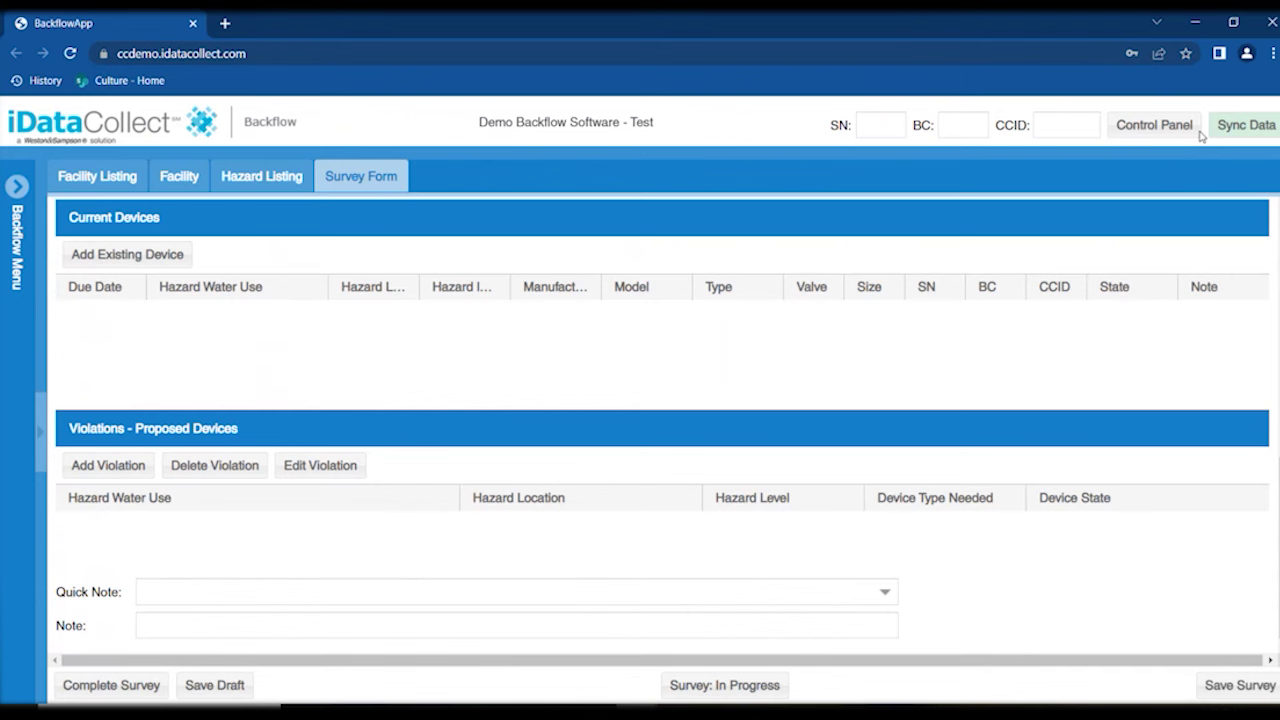
pyautogui.click(1158, 130)
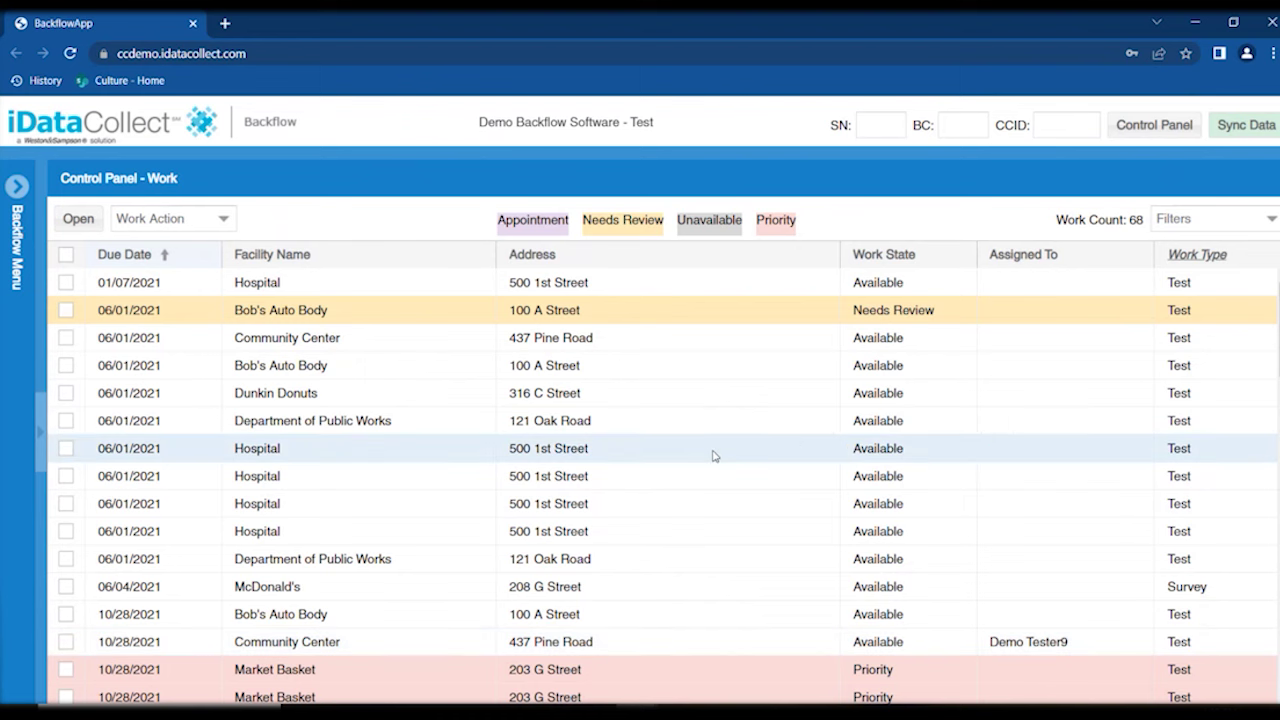
# Review the Notices Queue and Notices History, then open the Invoice Queue
pyautogui.click(17, 187)
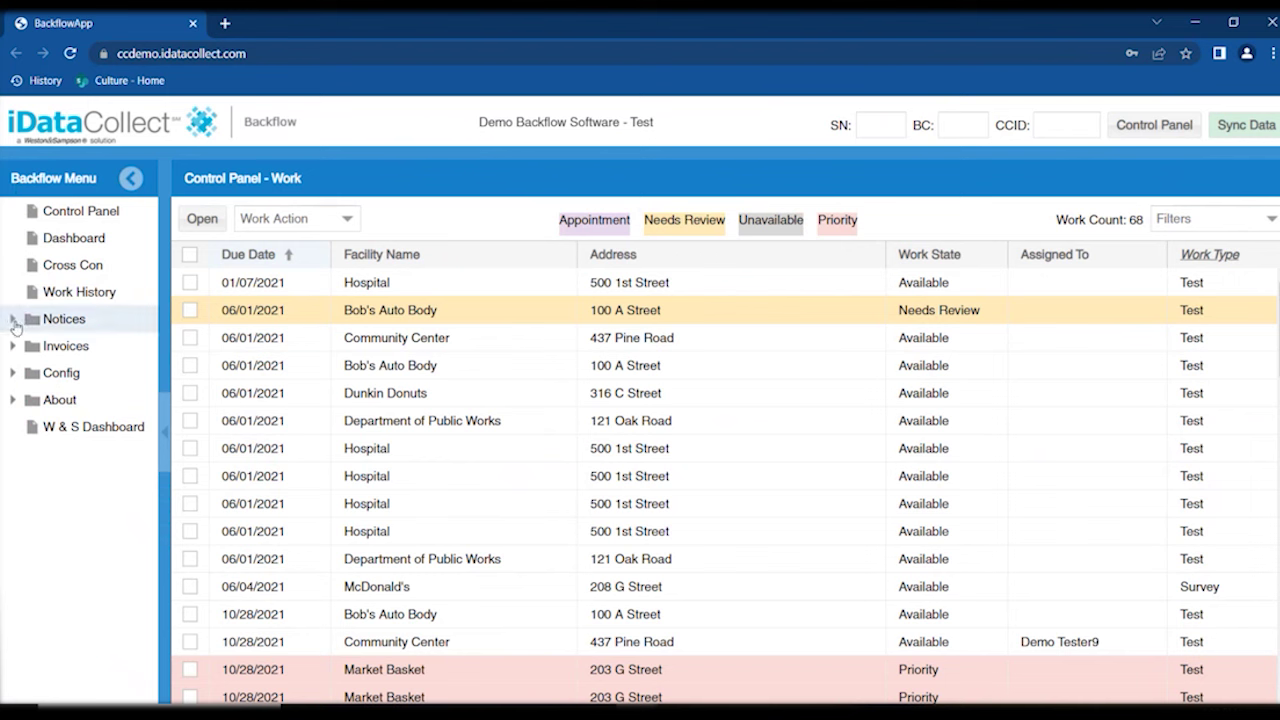
pyautogui.click(12, 320)
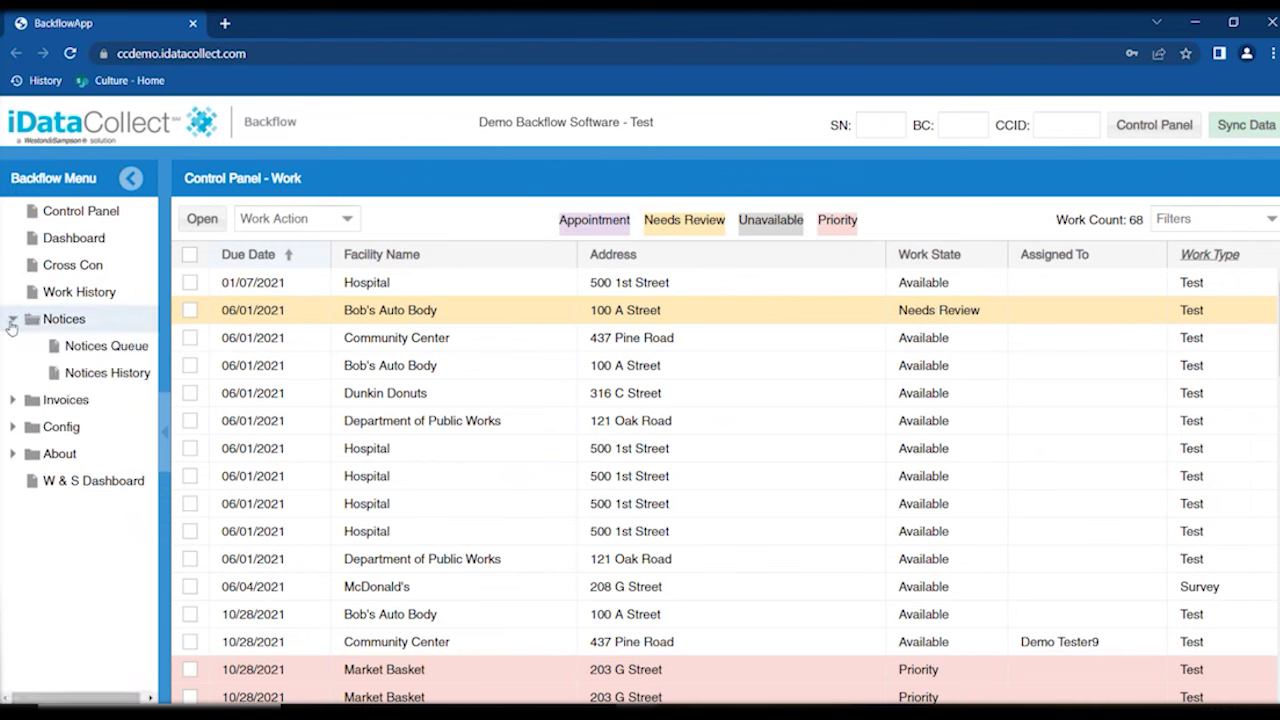
pyautogui.click(107, 346)
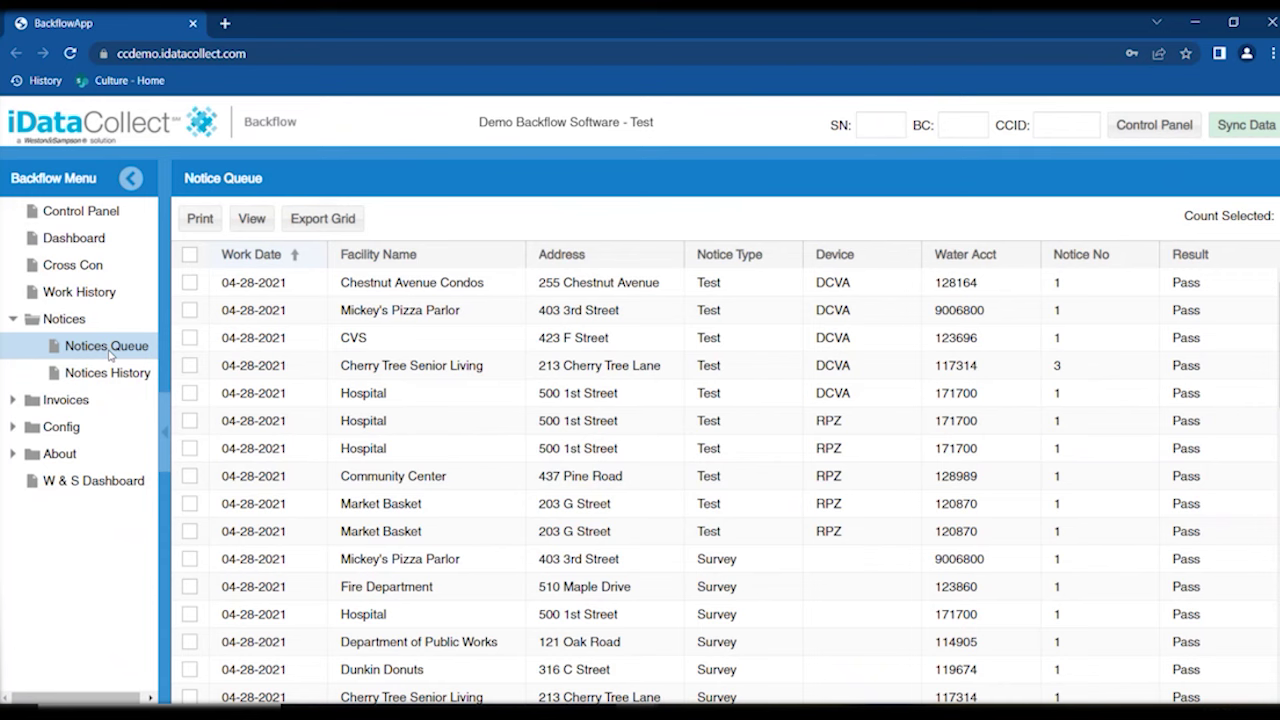
pyautogui.click(118, 382)
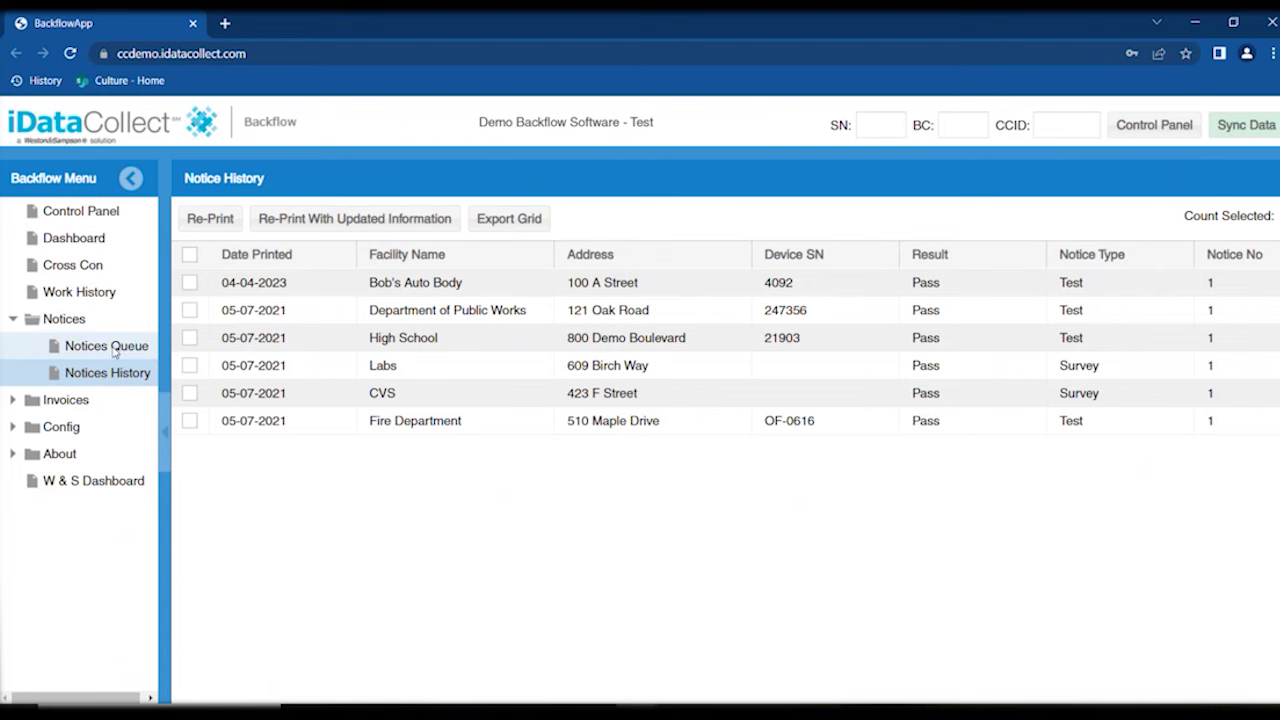
pyautogui.click(114, 348)
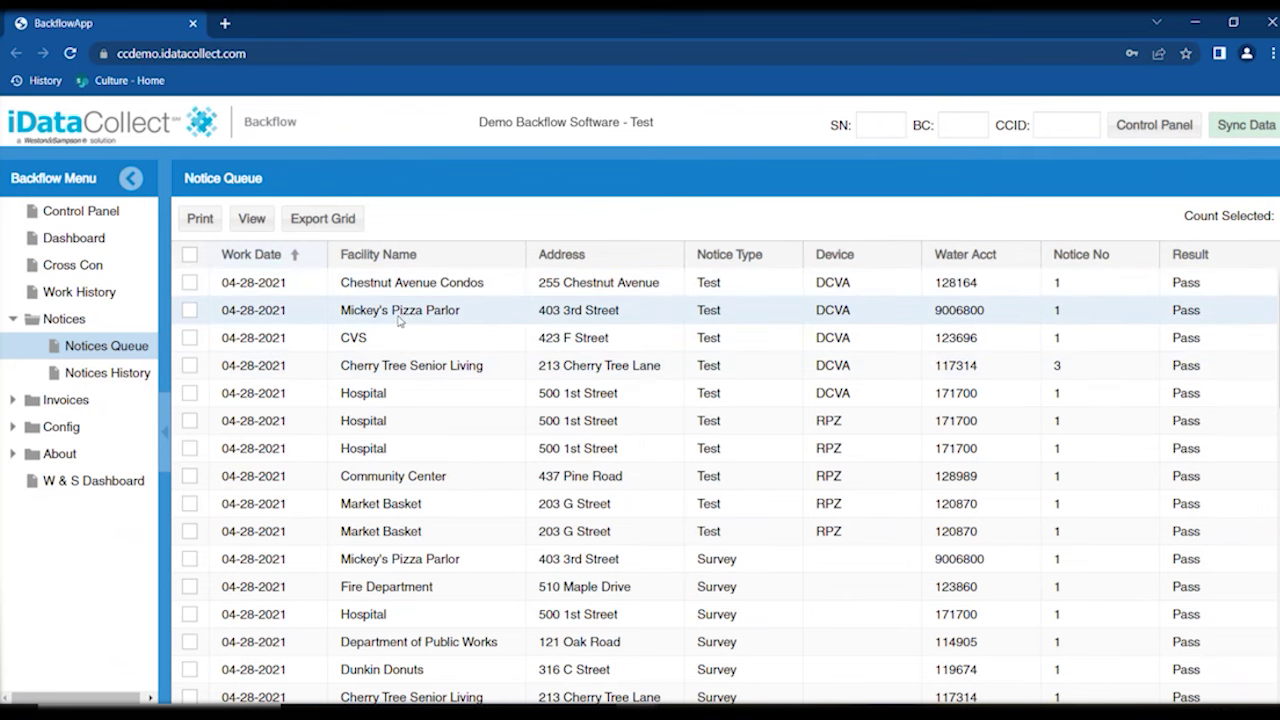
pyautogui.click(134, 385)
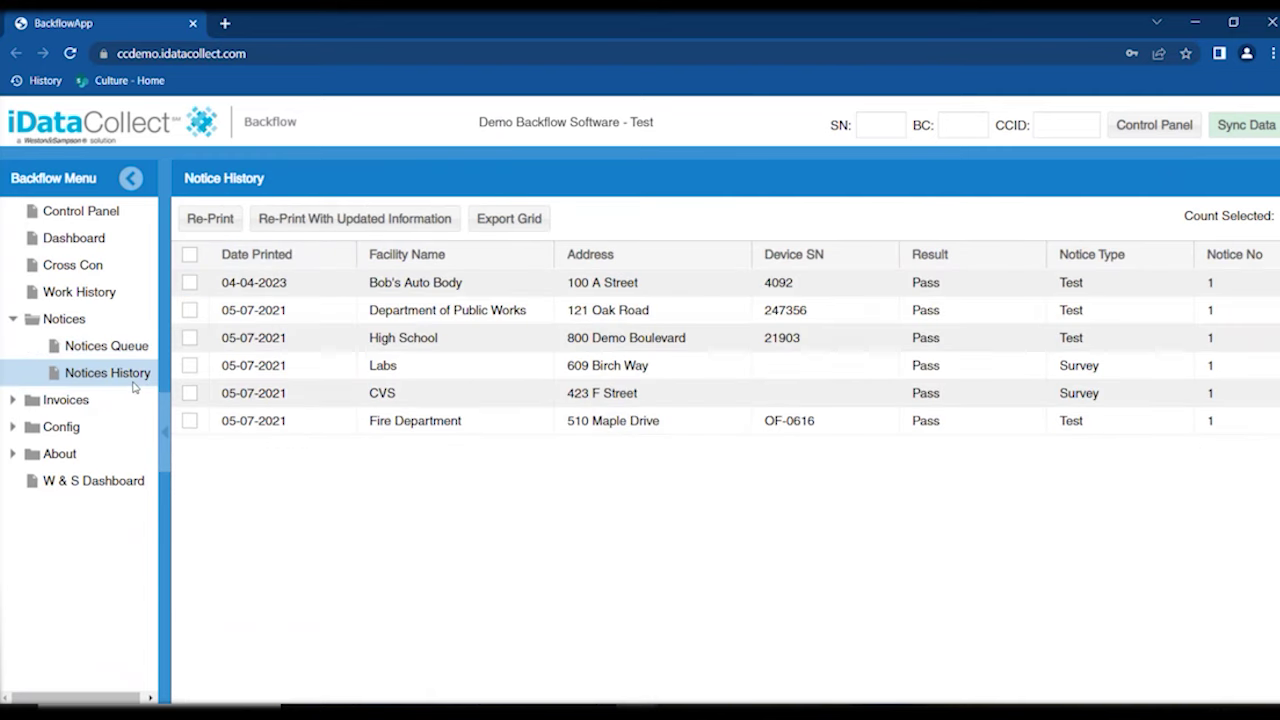
pyautogui.click(12, 402)
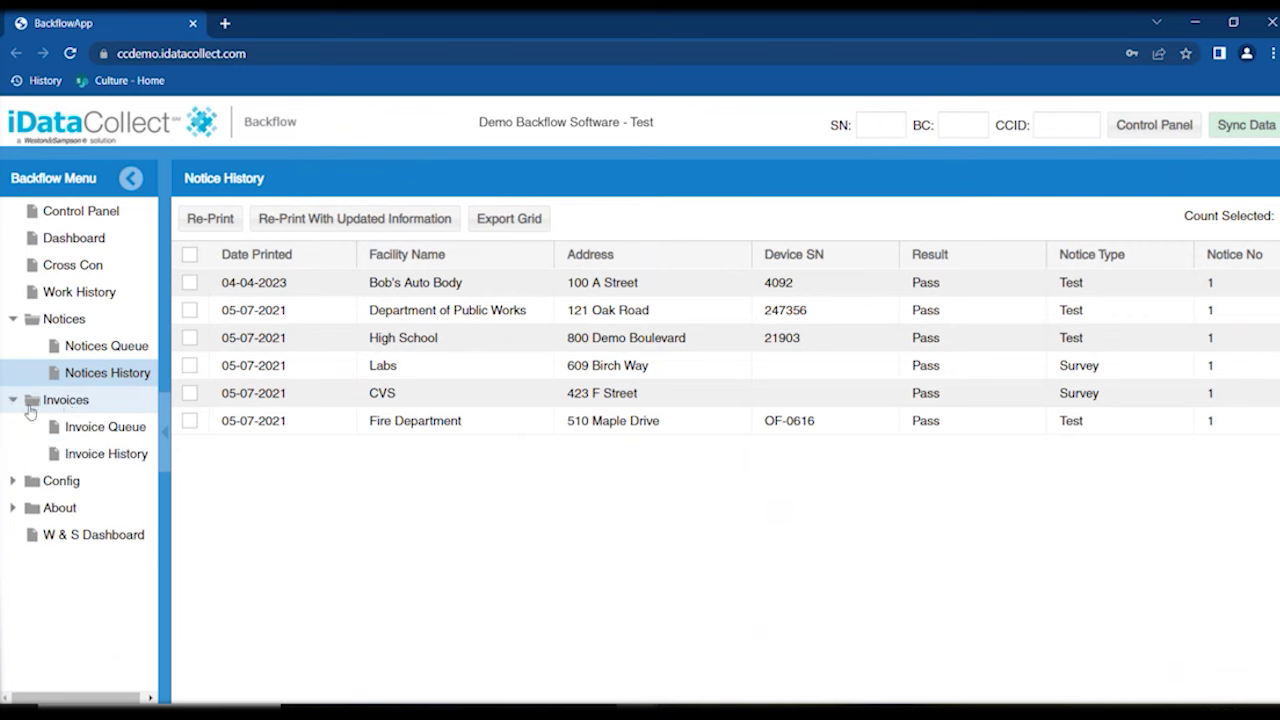
pyautogui.click(112, 436)
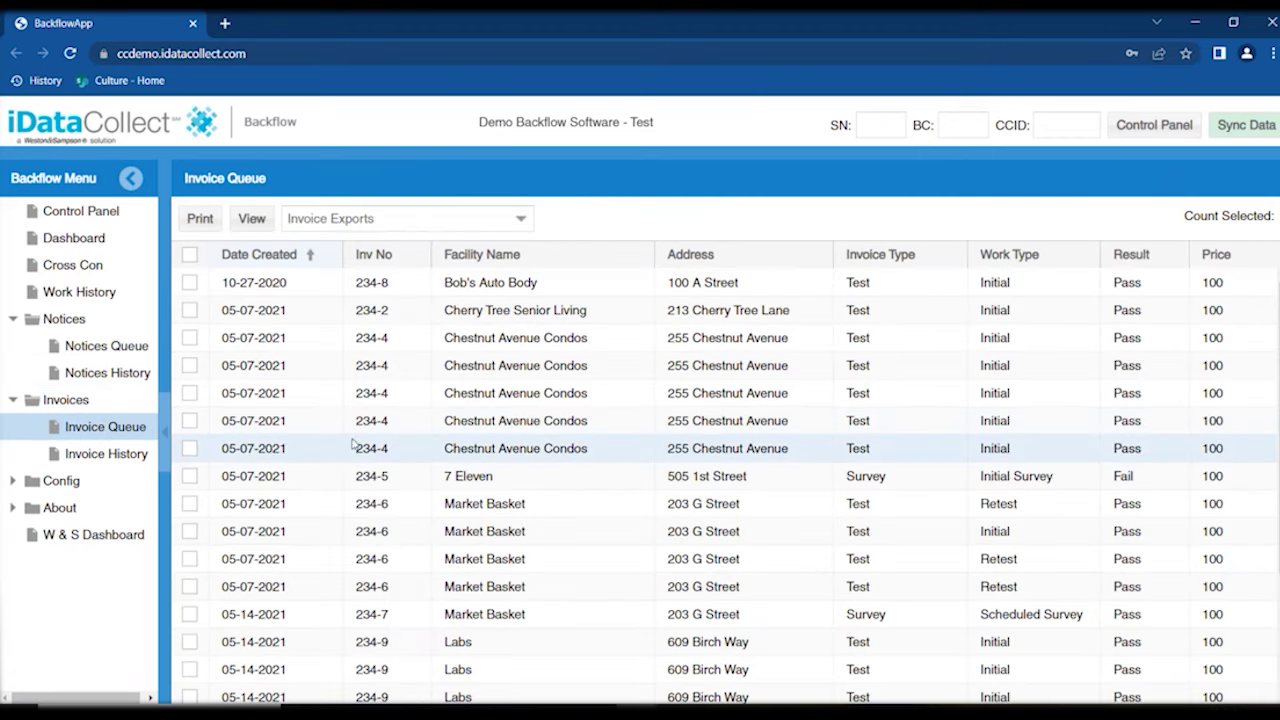
# View Invoice History and the Dashboard, then return to the Control Panel work list
pyautogui.click(126, 456)
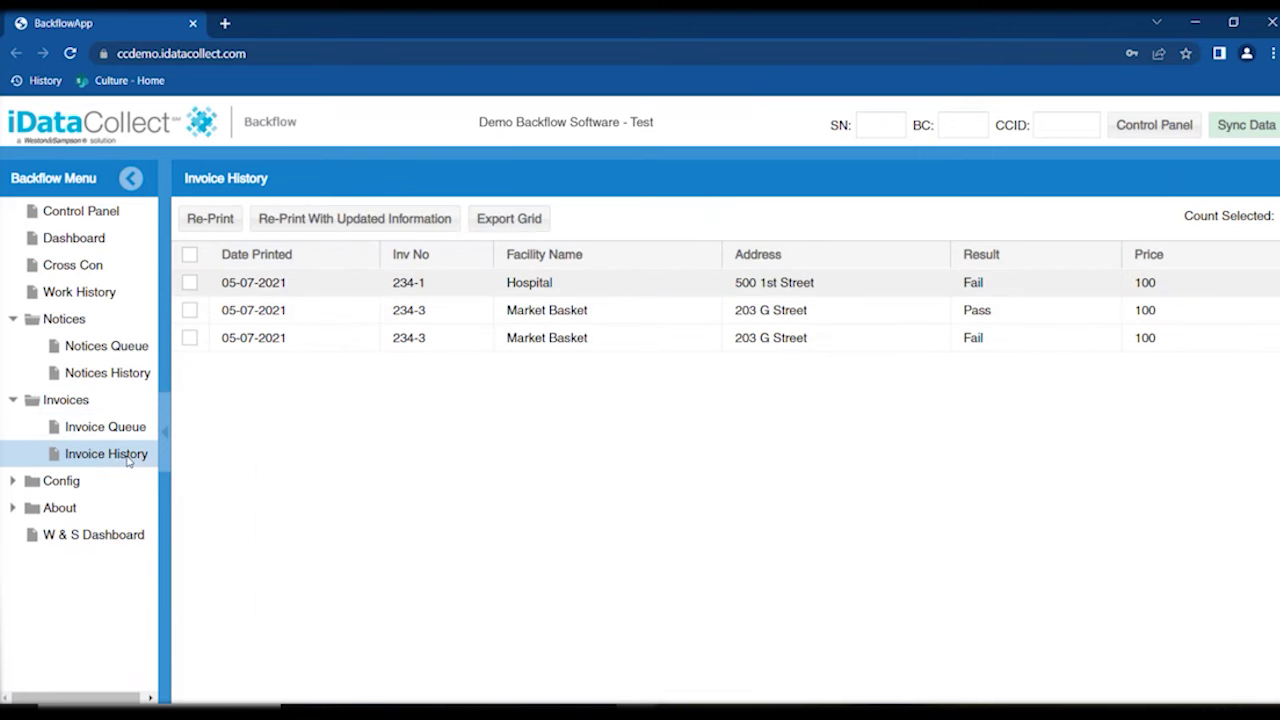
pyautogui.click(73, 240)
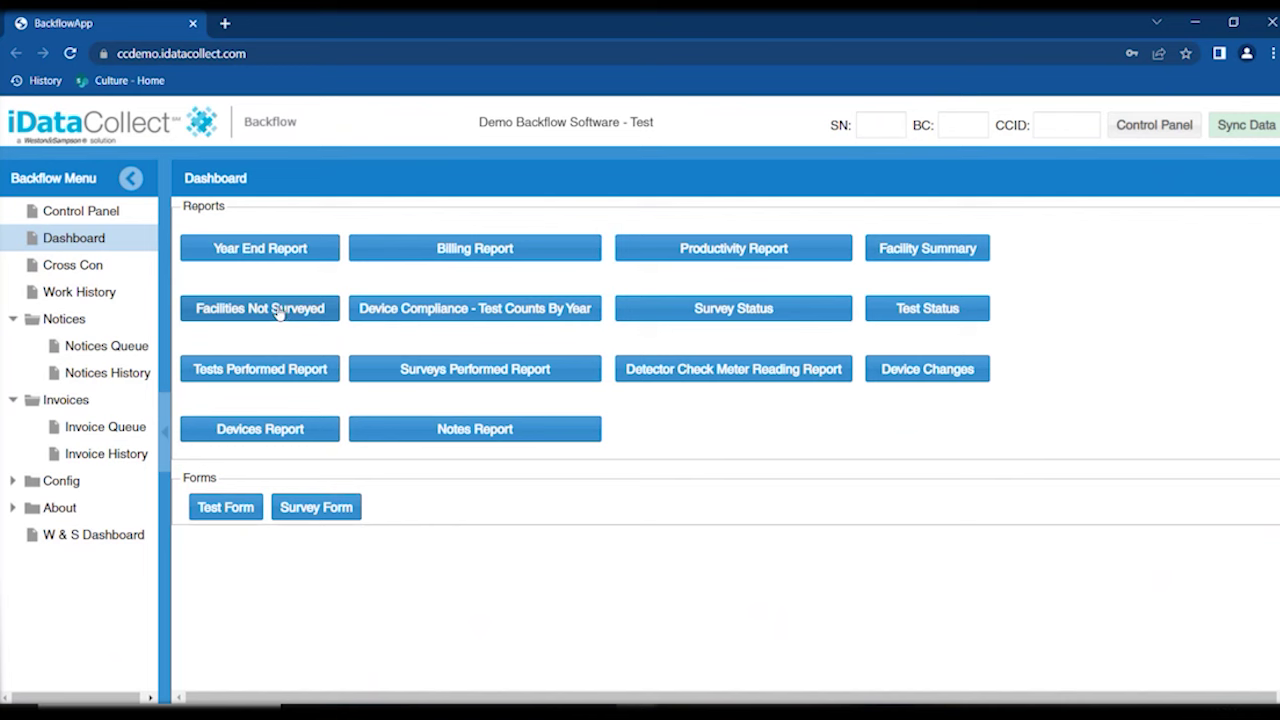
pyautogui.click(76, 208)
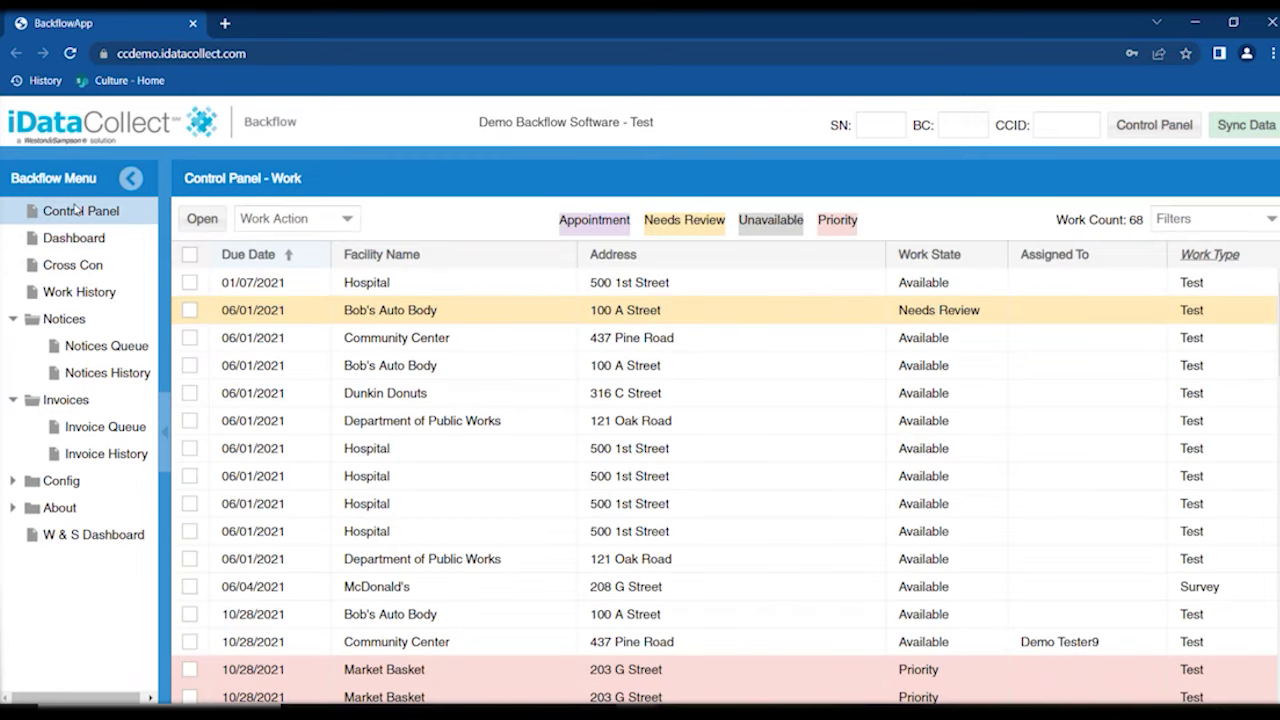